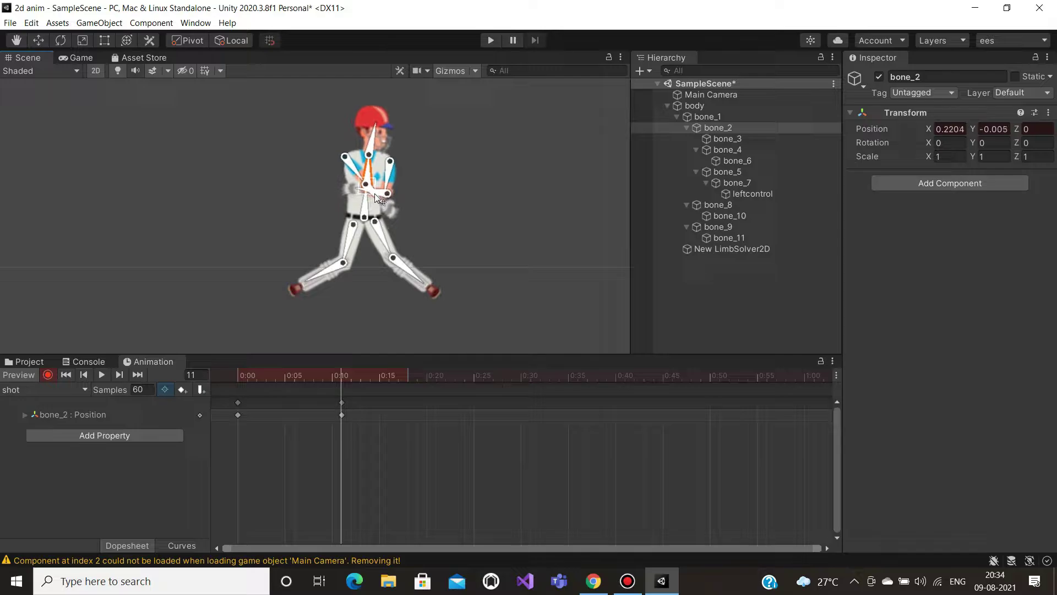
- Key the opening batting pose by swinging the arms, angling forearms bone_6 and bone_7, and leaning torso bone_1
{"action": "left_click", "coordinate": [375, 204]}
{"action": "left_click_drag", "start_coordinate": [388, 177], "coordinate": [294, 115]}
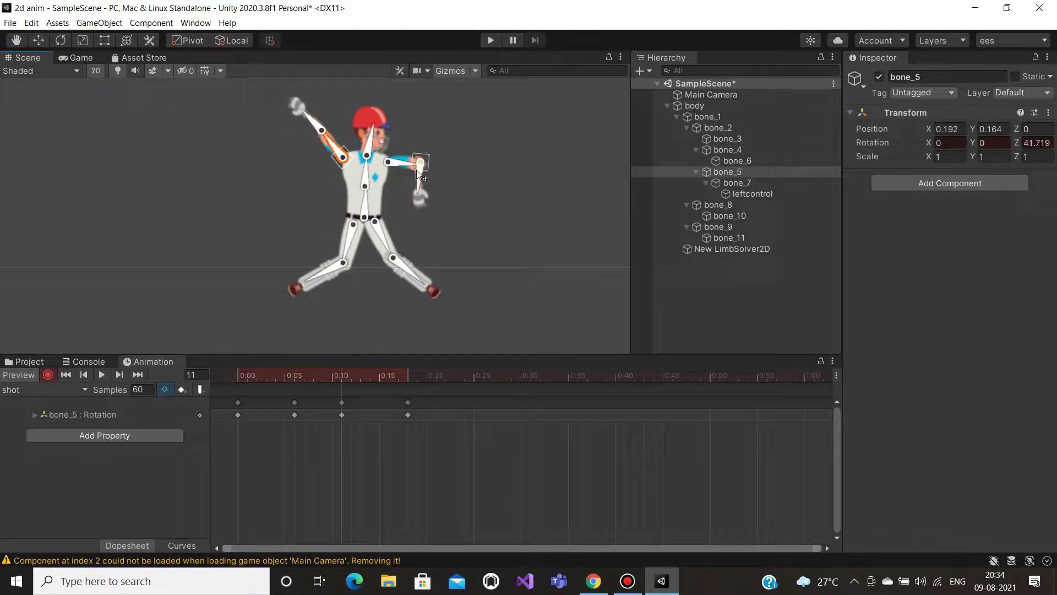
{"action": "left_click_drag", "start_coordinate": [416, 170], "coordinate": [447, 134]}
{"action": "left_click_drag", "start_coordinate": [323, 123], "coordinate": [328, 123]}
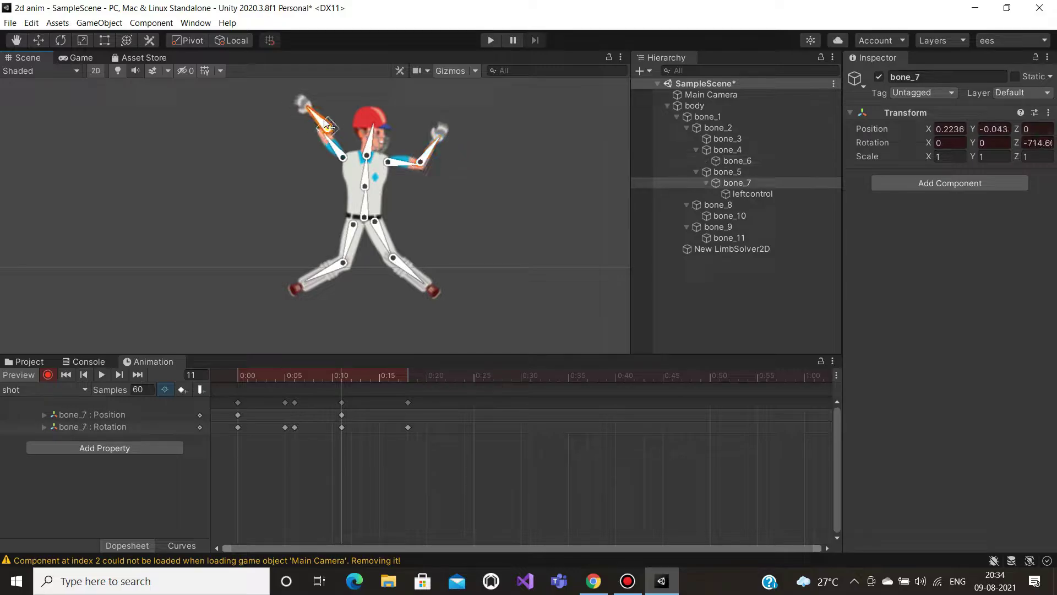
{"action": "left_click_drag", "start_coordinate": [365, 204], "coordinate": [372, 209]}
- At frame 14, move bone_2 to a new position
{"action": "left_click", "coordinate": [372, 375]}
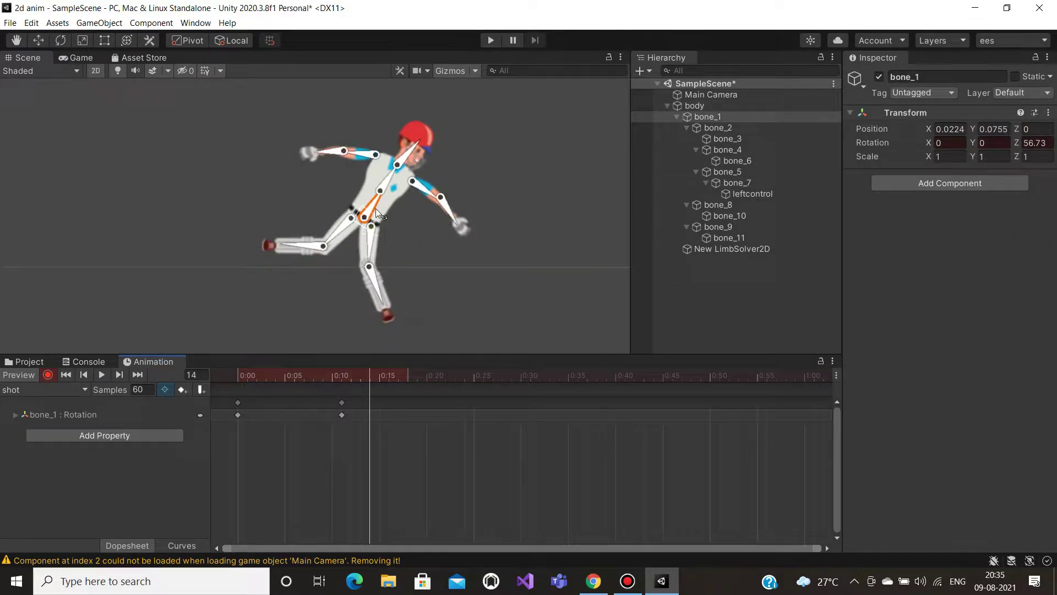
{"action": "left_click", "coordinate": [414, 224]}
{"action": "left_click", "coordinate": [379, 190]}
{"action": "left_click", "coordinate": [382, 192]}
{"action": "mouse_move", "coordinate": [382, 193]}
{"action": "left_mouse_down"}
{"action": "mouse_move", "coordinate": [370, 215]}
{"action": "mouse_move", "coordinate": [364, 194]}
{"action": "left_mouse_up"}
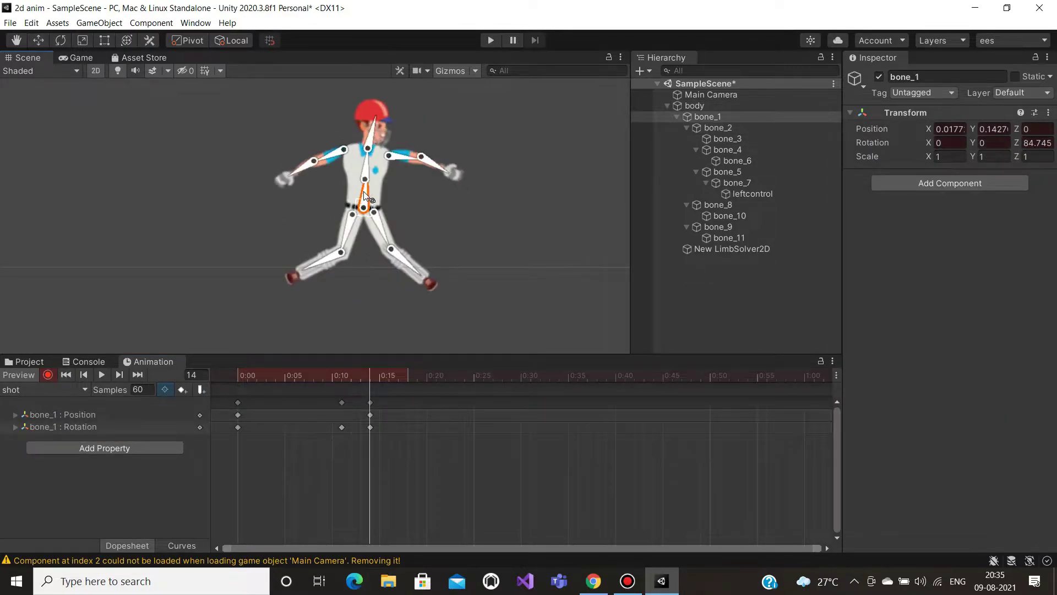
- At frame 18, swing the bone_5 arm upward and point the bone_6 forearm down
{"action": "left_click", "coordinate": [408, 374]}
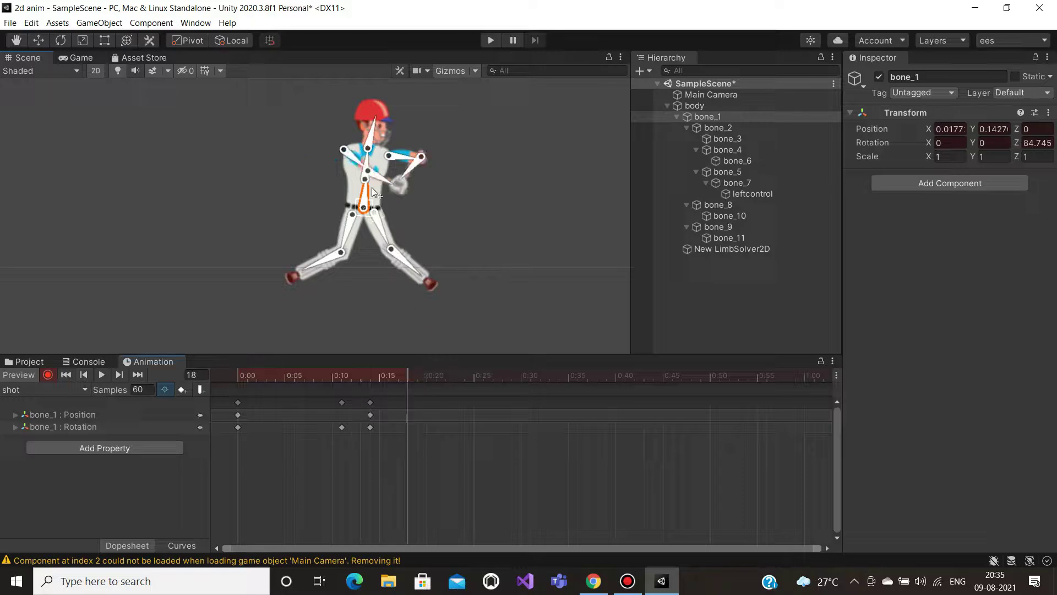
{"action": "left_click", "coordinate": [338, 155]}
{"action": "mouse_move", "coordinate": [304, 183]}
{"action": "left_mouse_down"}
{"action": "mouse_move", "coordinate": [295, 156]}
{"action": "mouse_move", "coordinate": [309, 178]}
{"action": "left_mouse_up"}
{"action": "left_click", "coordinate": [406, 158]}
{"action": "left_click_drag", "start_coordinate": [408, 161], "coordinate": [414, 175]}
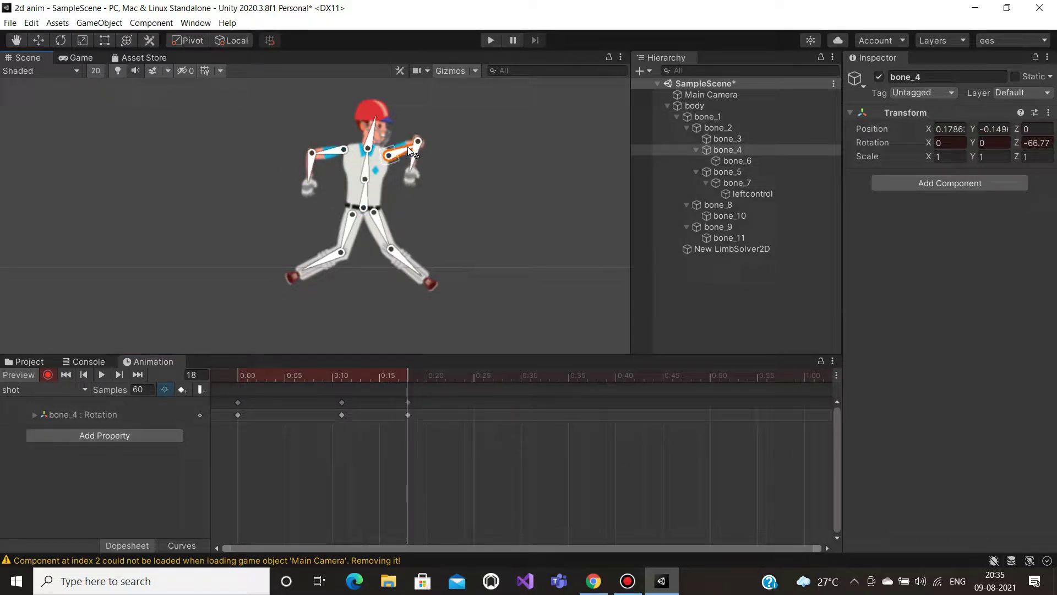
- Still at frame 18, straighten shins bone_11 and bone_10 and rotate the bone_6 forearm down
{"action": "left_click_drag", "start_coordinate": [427, 263], "coordinate": [408, 283]}
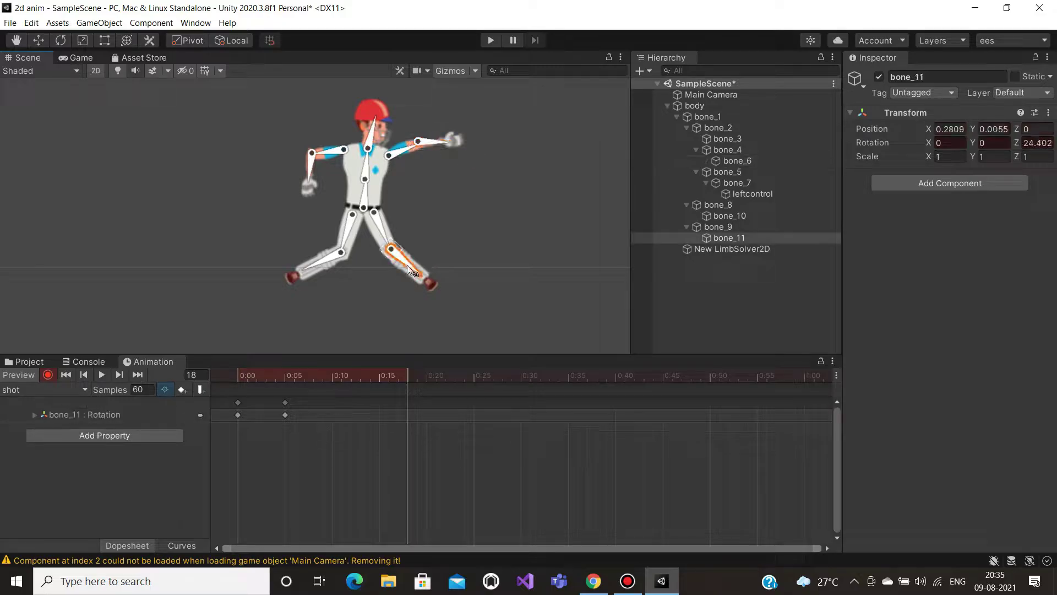
{"action": "left_click", "coordinate": [319, 268]}
{"action": "left_click_drag", "start_coordinate": [319, 268], "coordinate": [345, 283]}
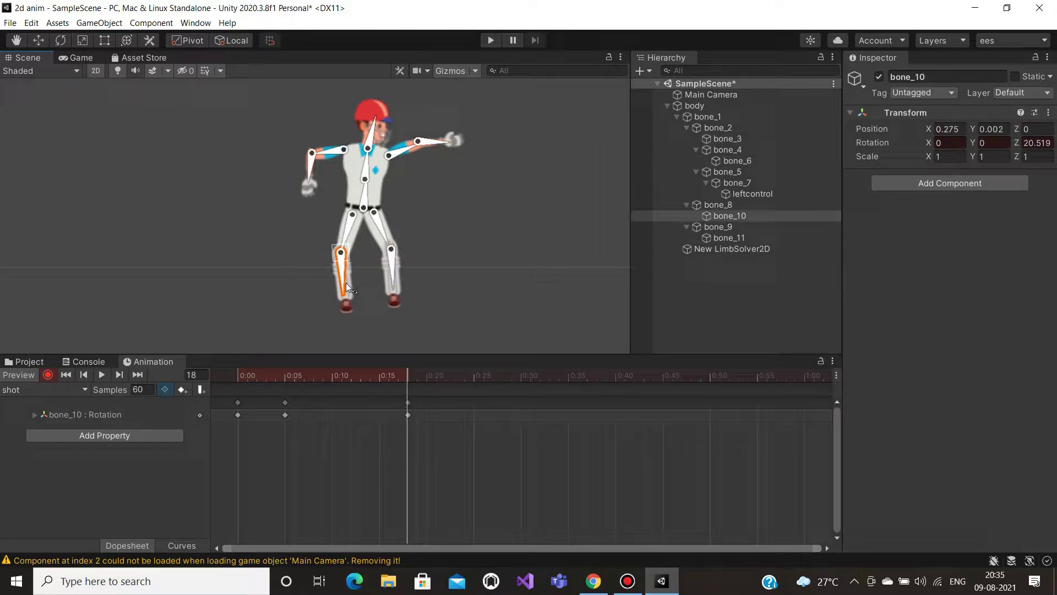
{"action": "left_click", "coordinate": [418, 150]}
{"action": "left_click_drag", "start_coordinate": [419, 149], "coordinate": [408, 200]}
{"action": "left_click", "coordinate": [402, 156]}
{"action": "left_click", "coordinate": [407, 200]}
- Key leg swings: bone_10 out at frame 22, bone_11 out at 26, bone_10 down at 31
{"action": "left_click", "coordinate": [445, 377]}
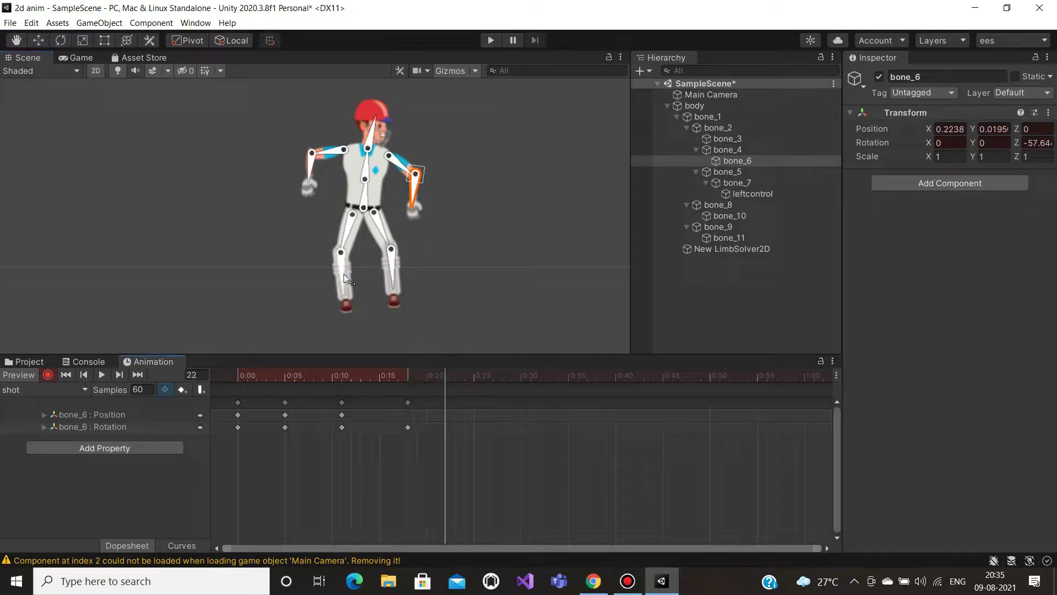
{"action": "left_click_drag", "start_coordinate": [342, 274], "coordinate": [315, 273]}
{"action": "left_click", "coordinate": [483, 377]}
{"action": "left_click_drag", "start_coordinate": [389, 272], "coordinate": [449, 305]}
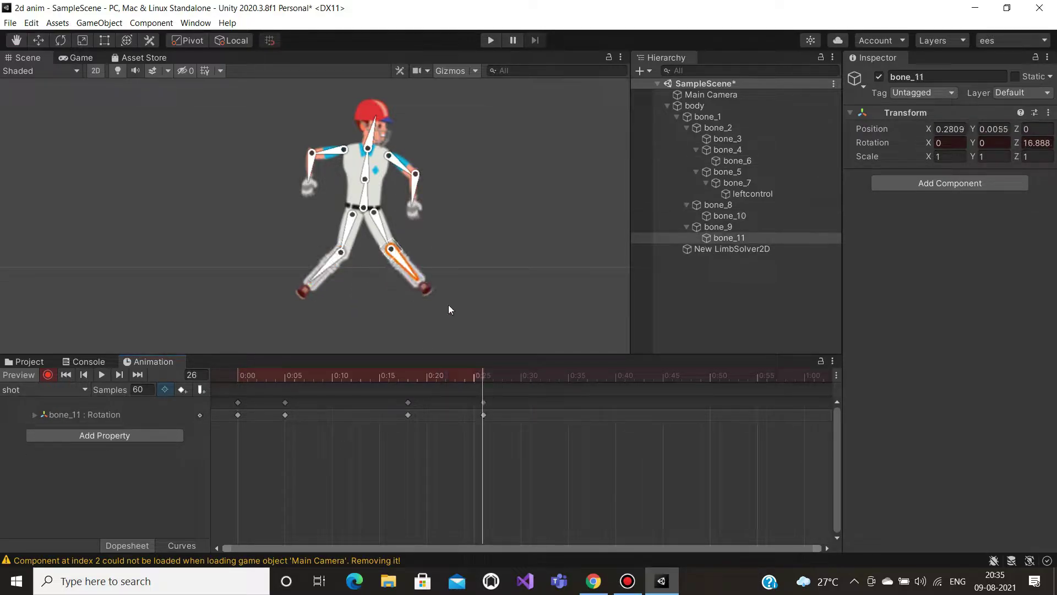
{"action": "key", "text": "period"}
{"action": "key", "text": "period"}
{"action": "key", "text": "period"}
{"action": "key", "text": "period"}
{"action": "key", "text": "period"}
{"action": "left_click_drag", "start_coordinate": [306, 300], "coordinate": [337, 300]}
- Key bone_11 down and nudge bone_2 at frame 35, swing bone_11 out at 39, then play the clip
{"action": "left_click", "coordinate": [568, 374]}
{"action": "left_click_drag", "start_coordinate": [411, 275], "coordinate": [388, 280]}
{"action": "left_click_drag", "start_coordinate": [359, 174], "coordinate": [363, 175]}
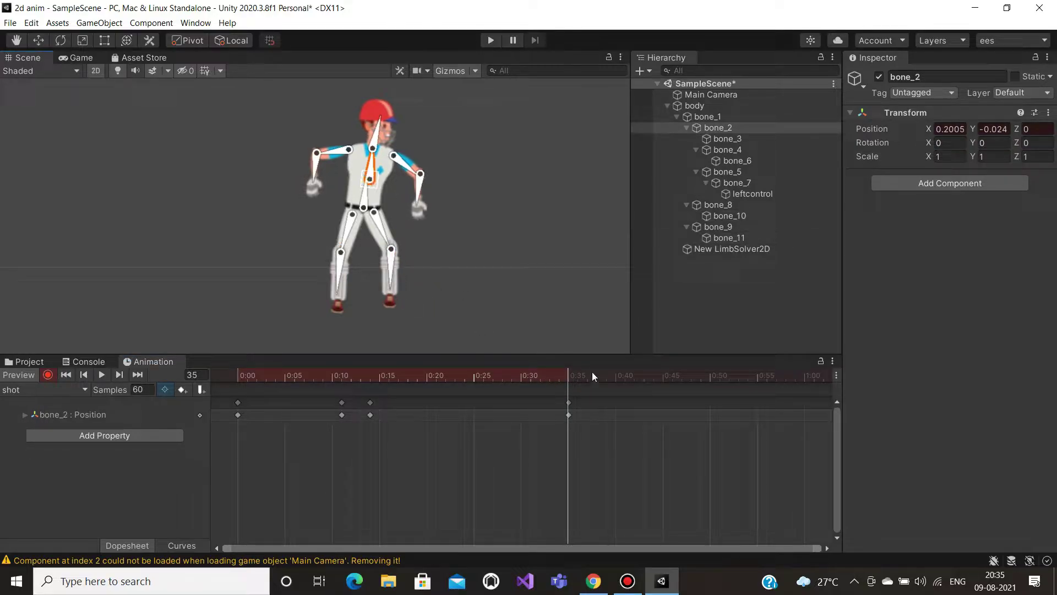
{"action": "key", "text": "period"}
{"action": "key", "text": "period"}
{"action": "key", "text": "period"}
{"action": "key", "text": "period"}
{"action": "left_click_drag", "start_coordinate": [390, 269], "coordinate": [507, 268]}
{"action": "left_click", "coordinate": [102, 374]}
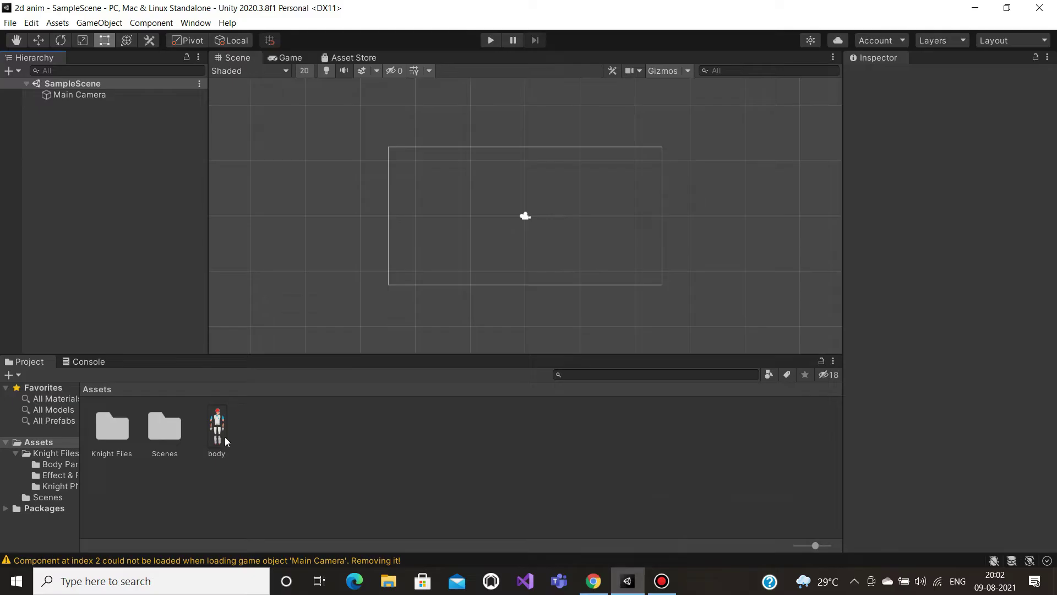
- Open body.png from the Project panel in the default image viewer
{"action": "double_click", "coordinate": [224, 437]}
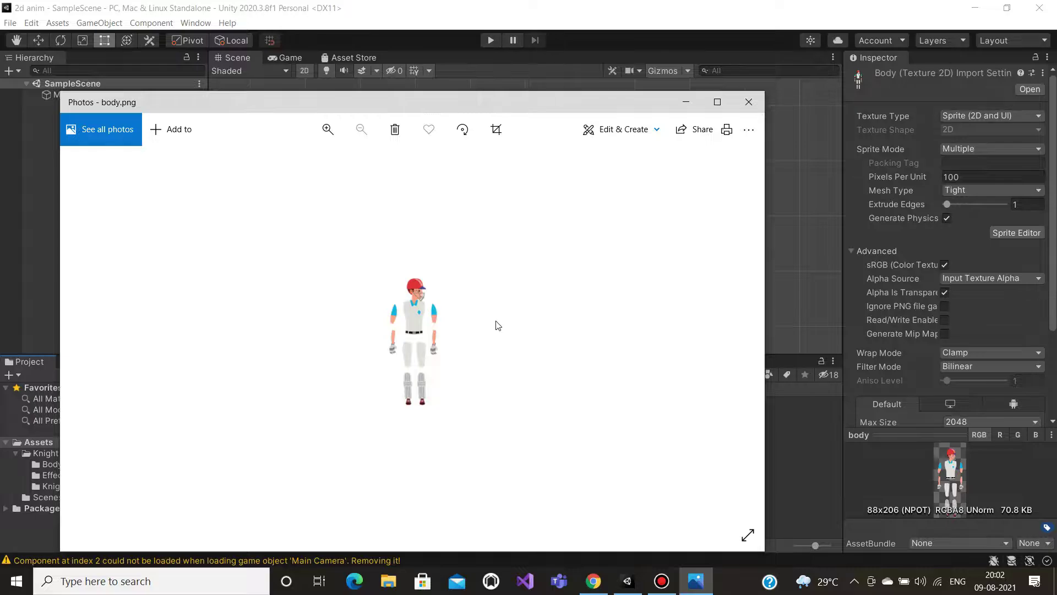
- Close the Photos window showing body.png
{"action": "left_click", "coordinate": [755, 104]}
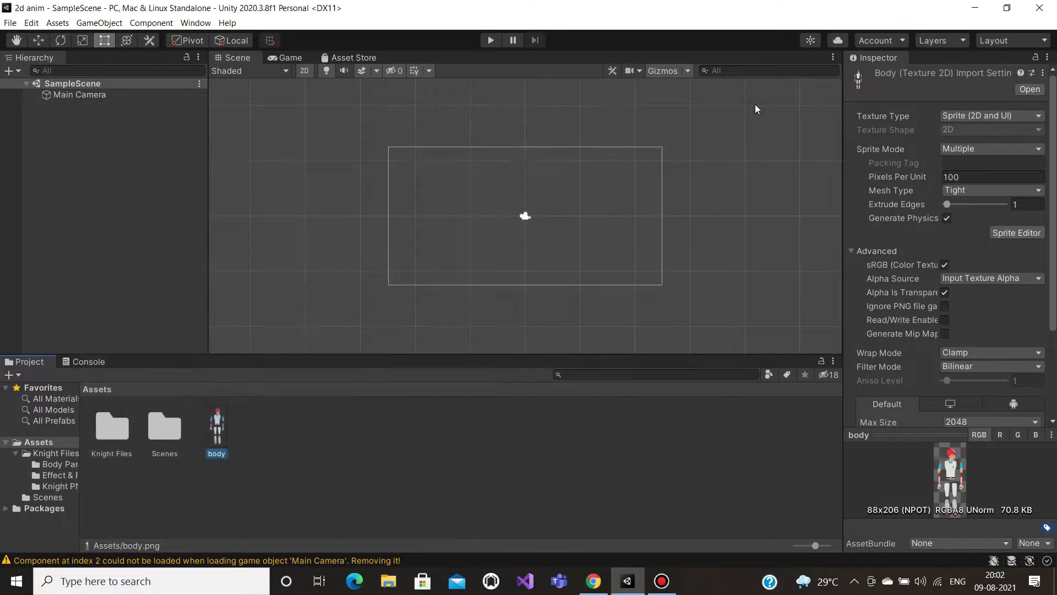
- Open the Package Manager with the Unity Registry package source
{"action": "left_click", "coordinate": [387, 448]}
{"action": "left_click", "coordinate": [196, 22]}
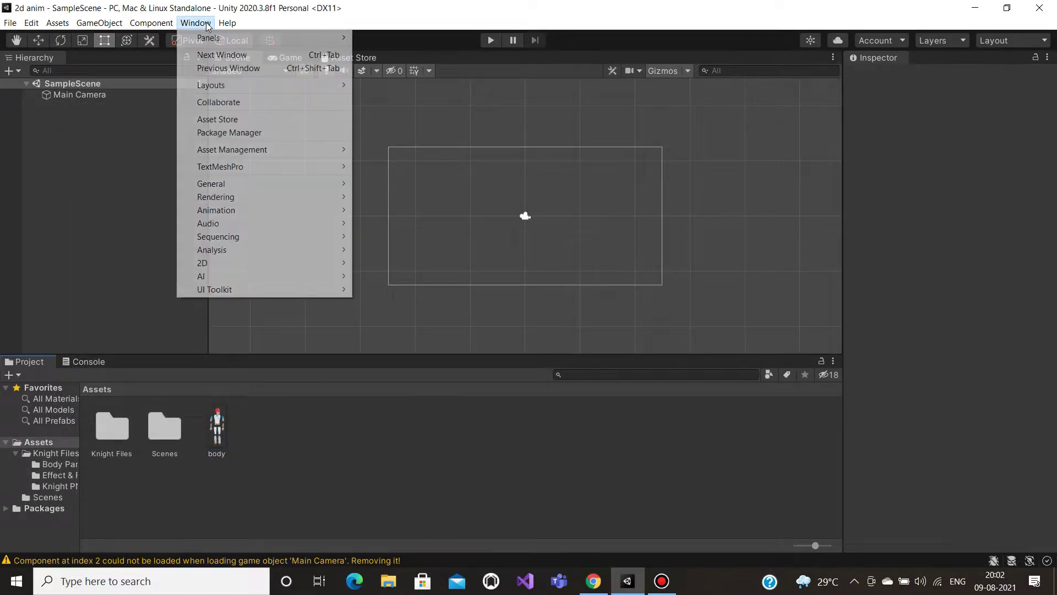
{"action": "left_click", "coordinate": [240, 134]}
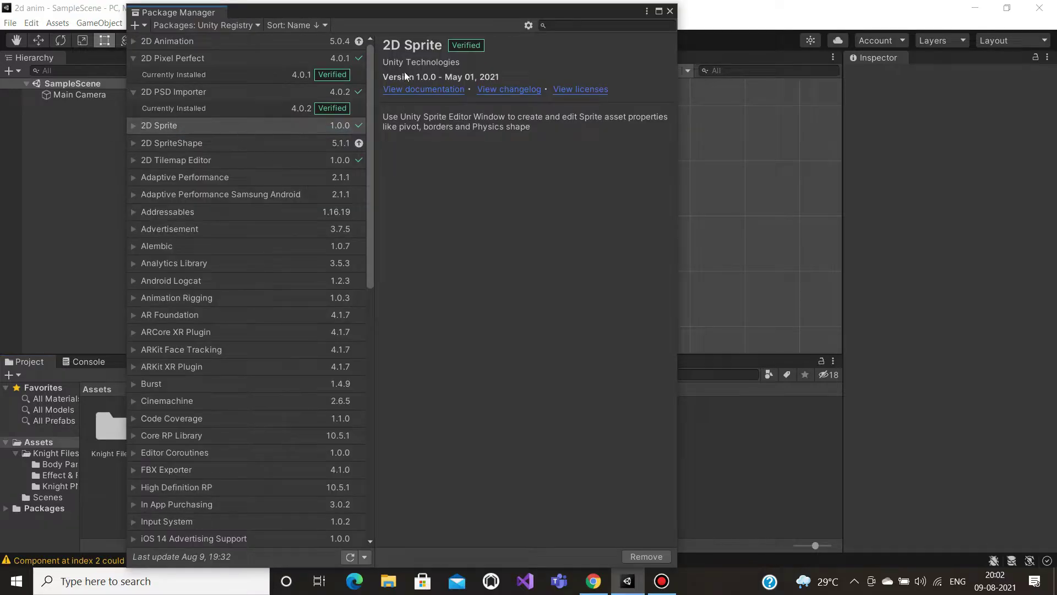
{"action": "left_click", "coordinate": [182, 25]}
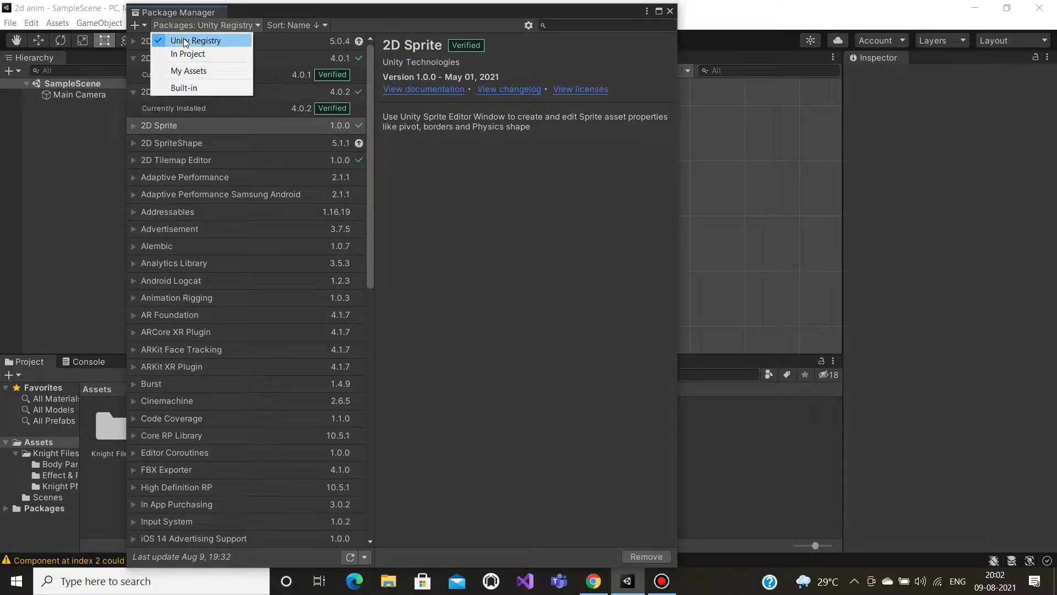
{"action": "left_click", "coordinate": [187, 43]}
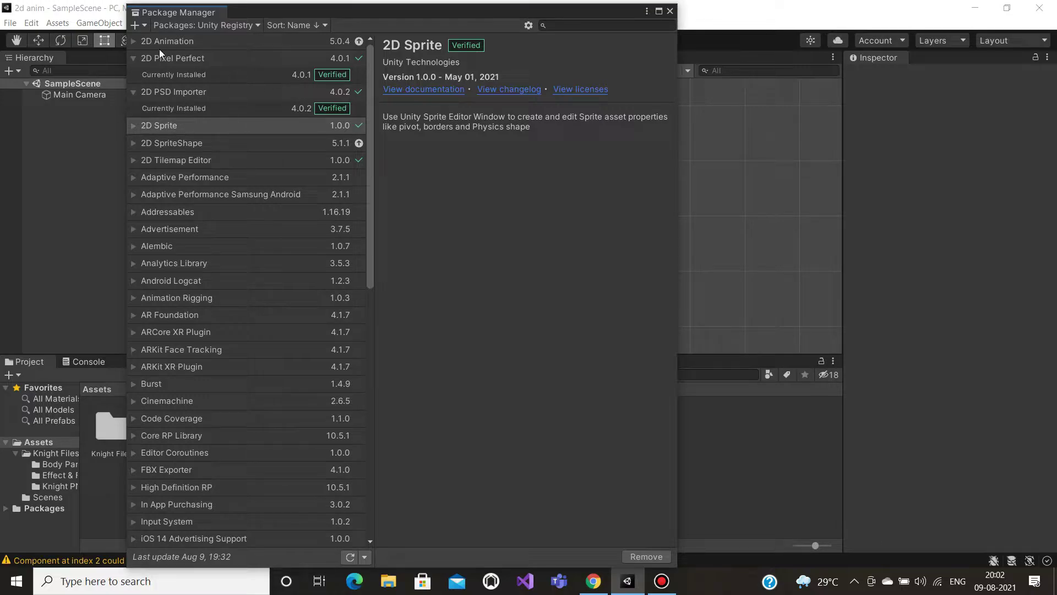
- Inspect 2D Animation, Pixel Perfect, PSD Importer, Sprite and SpriteShape packages, then close the Package Manager
{"action": "left_click", "coordinate": [177, 43]}
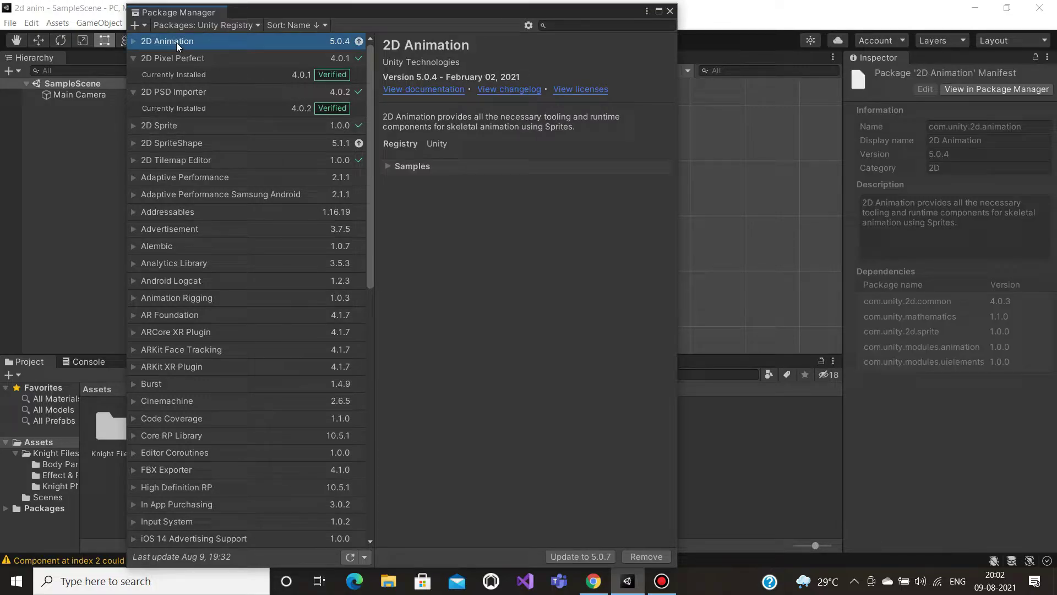
{"action": "left_click", "coordinate": [185, 62]}
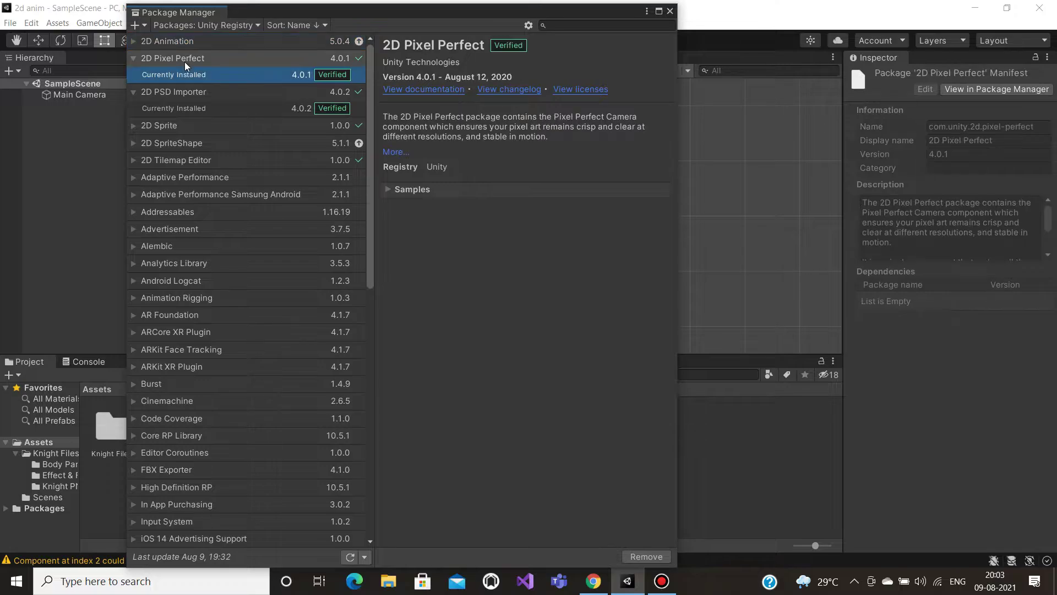
{"action": "left_click", "coordinate": [185, 92]}
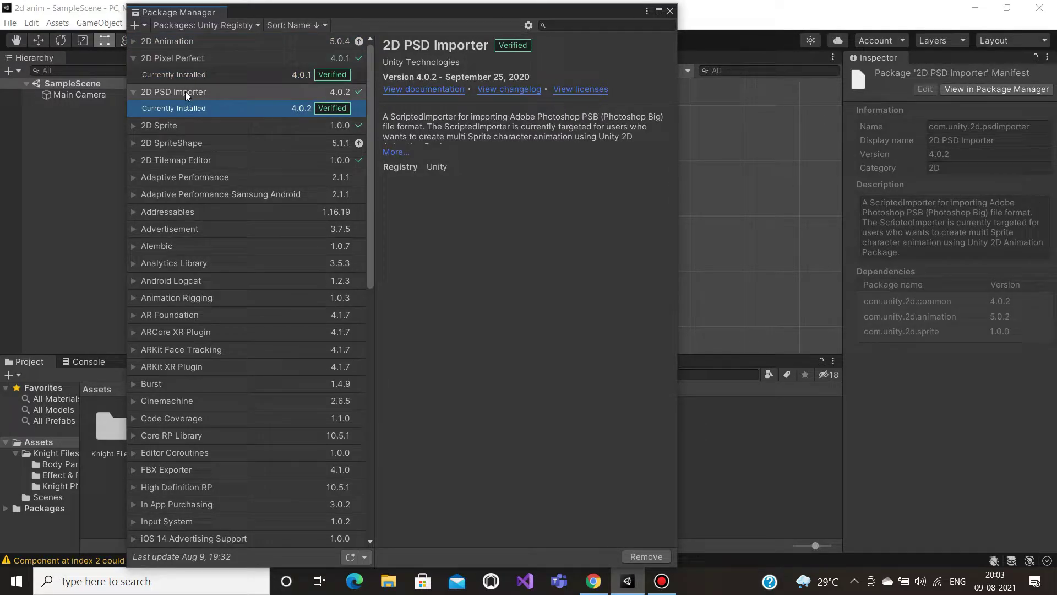
{"action": "left_click", "coordinate": [186, 138]}
{"action": "left_click", "coordinate": [181, 125]}
{"action": "left_click", "coordinate": [184, 145]}
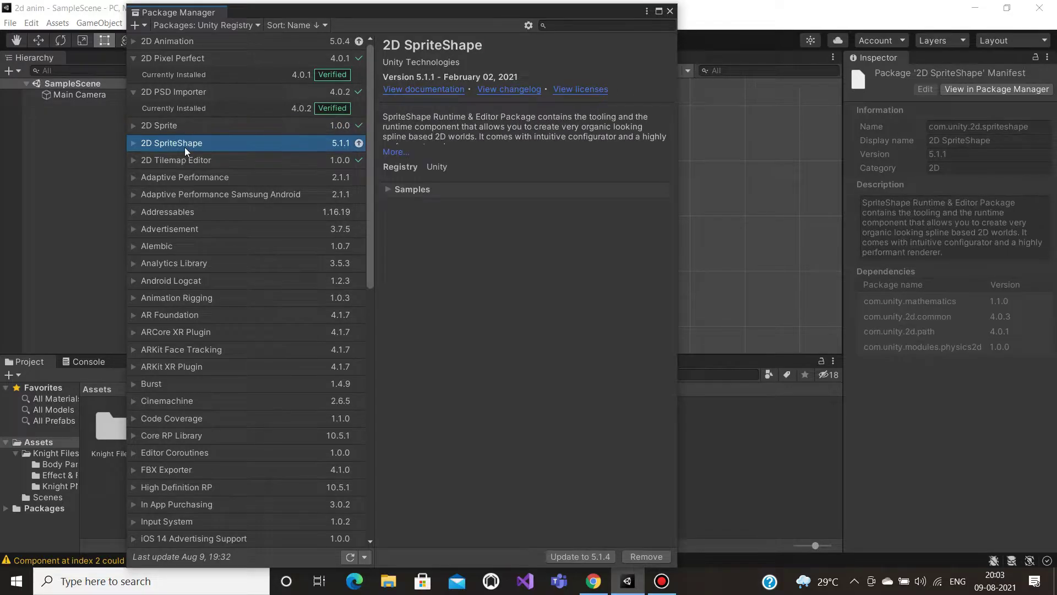
{"action": "scroll", "coordinate": [198, 171], "scroll_direction": "down", "scroll_amount": 3}
{"action": "scroll", "coordinate": [198, 172], "scroll_direction": "down", "scroll_amount": 10}
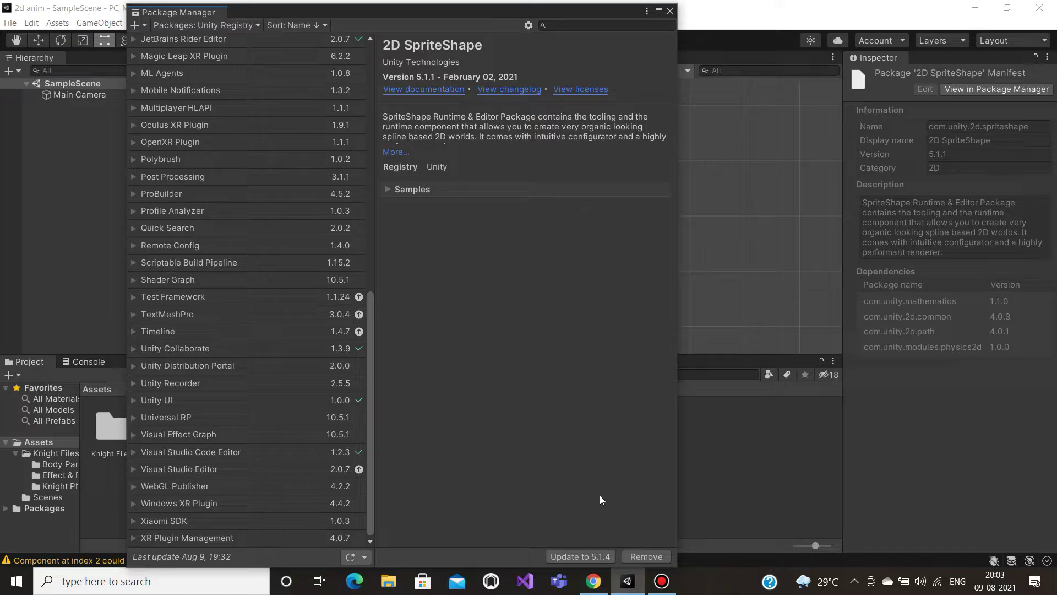
{"action": "left_click", "coordinate": [669, 11]}
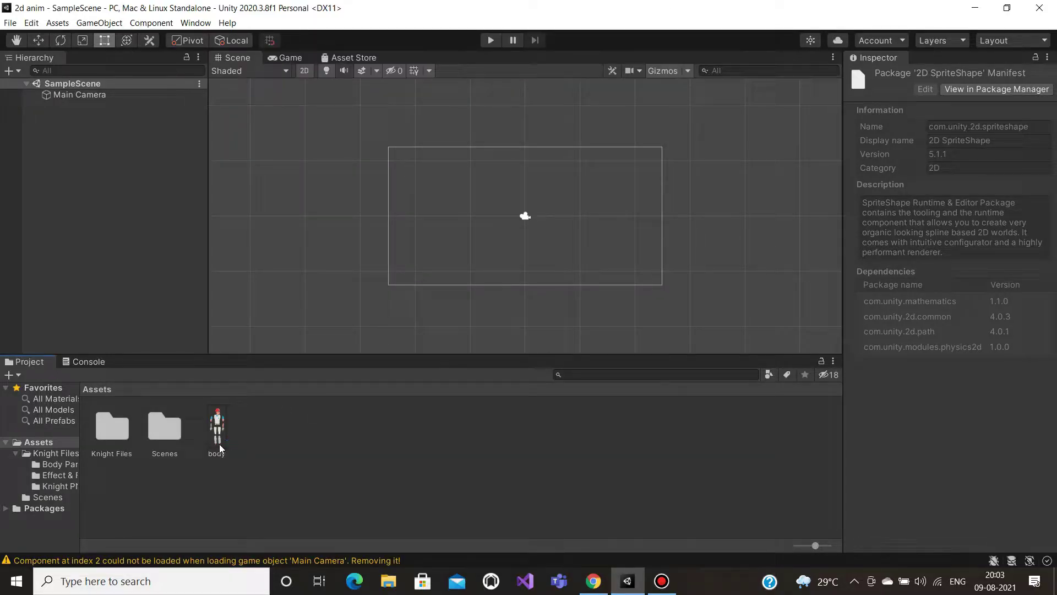
- Apply the 'ees' layout, set the Game view to Full HD (1920x1080), and return to the Scene view
{"action": "left_click", "coordinate": [1007, 42]}
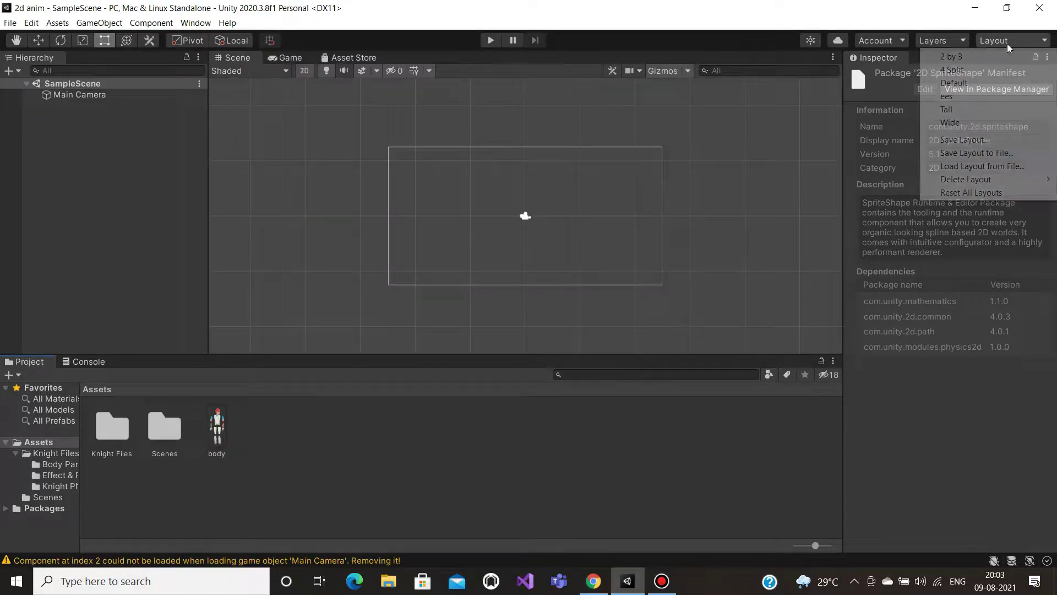
{"action": "left_click", "coordinate": [965, 100]}
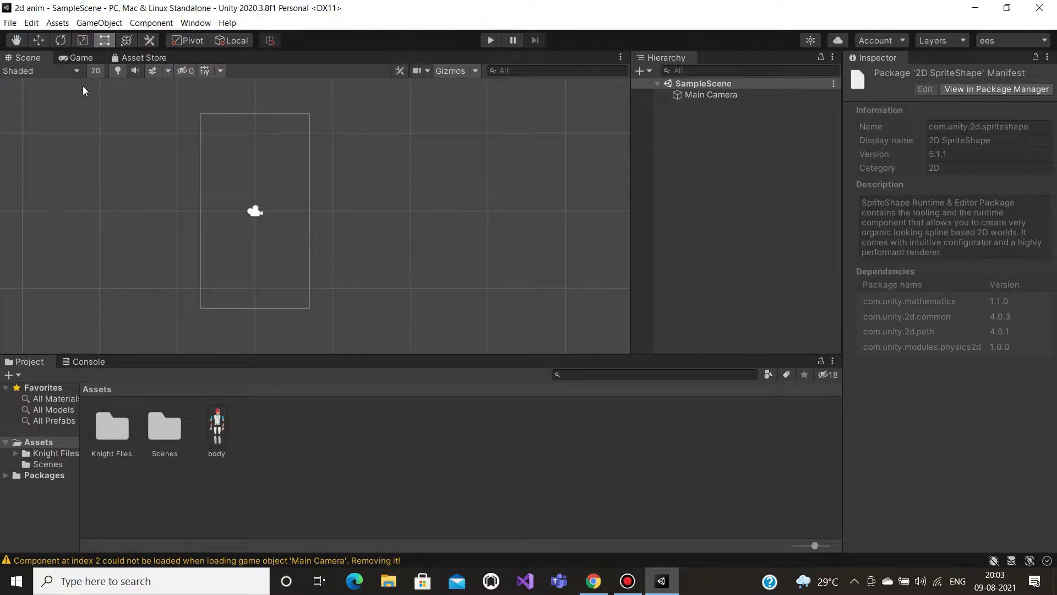
{"action": "left_click", "coordinate": [77, 59]}
{"action": "left_click", "coordinate": [83, 71]}
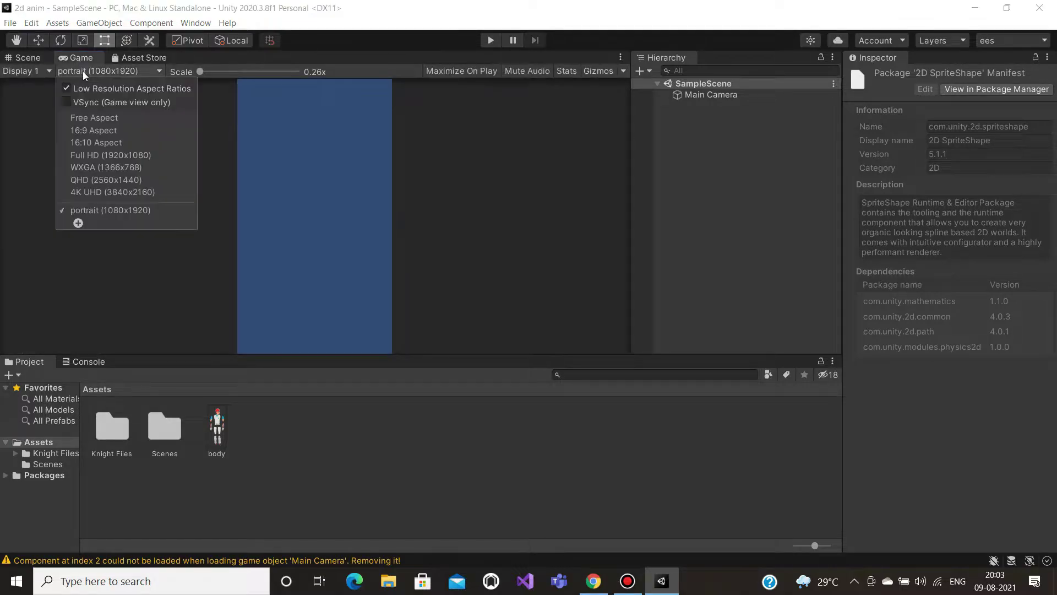
{"action": "left_click", "coordinate": [125, 160]}
{"action": "left_click", "coordinate": [27, 57]}
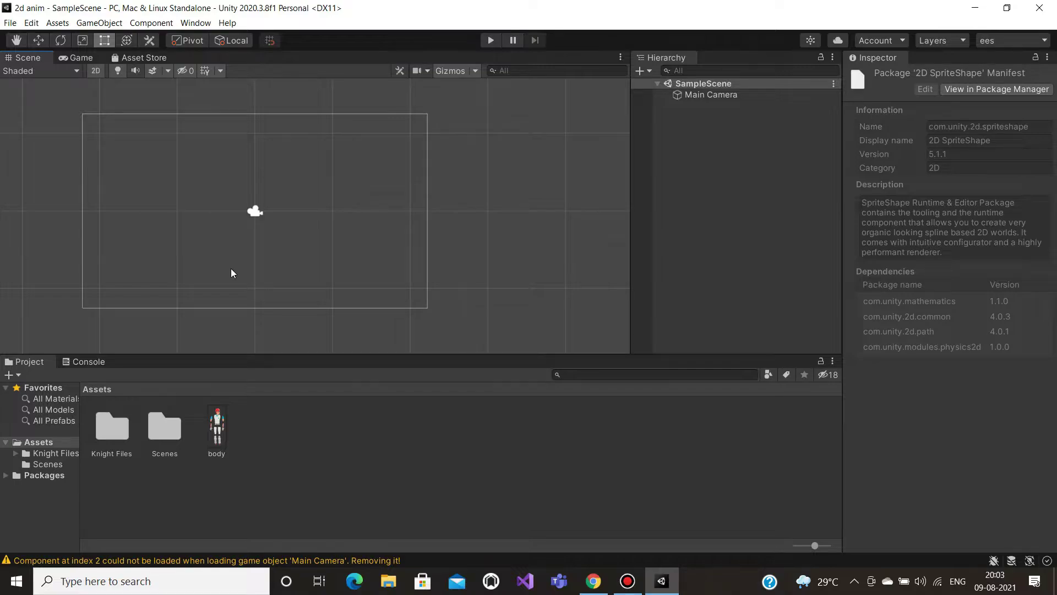
{"action": "left_click", "coordinate": [237, 425]}
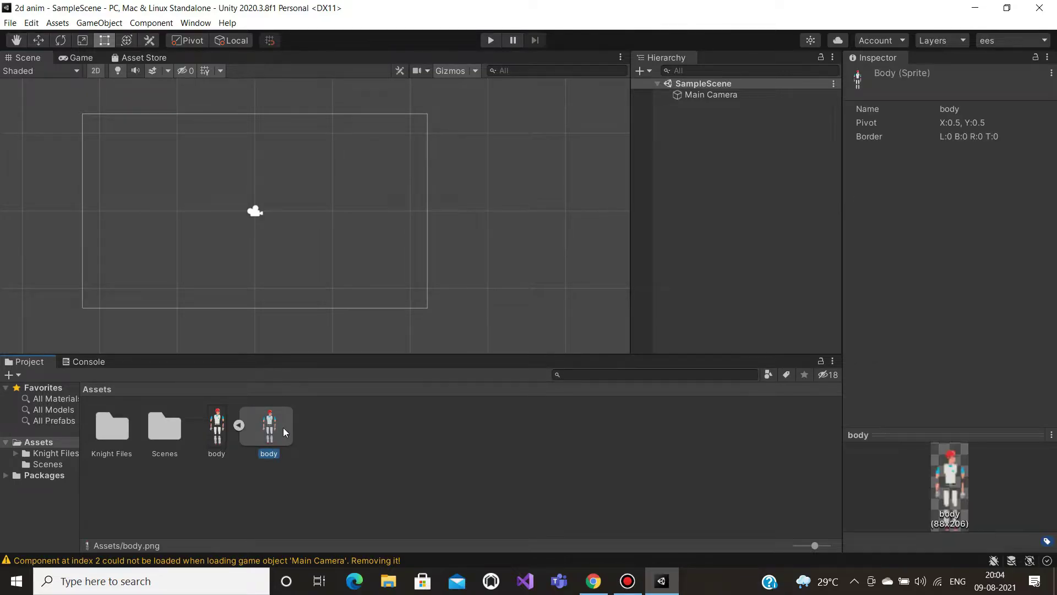
- Open the body texture in the Sprite Editor and switch to the Skinning Editor module
{"action": "left_click", "coordinate": [220, 427]}
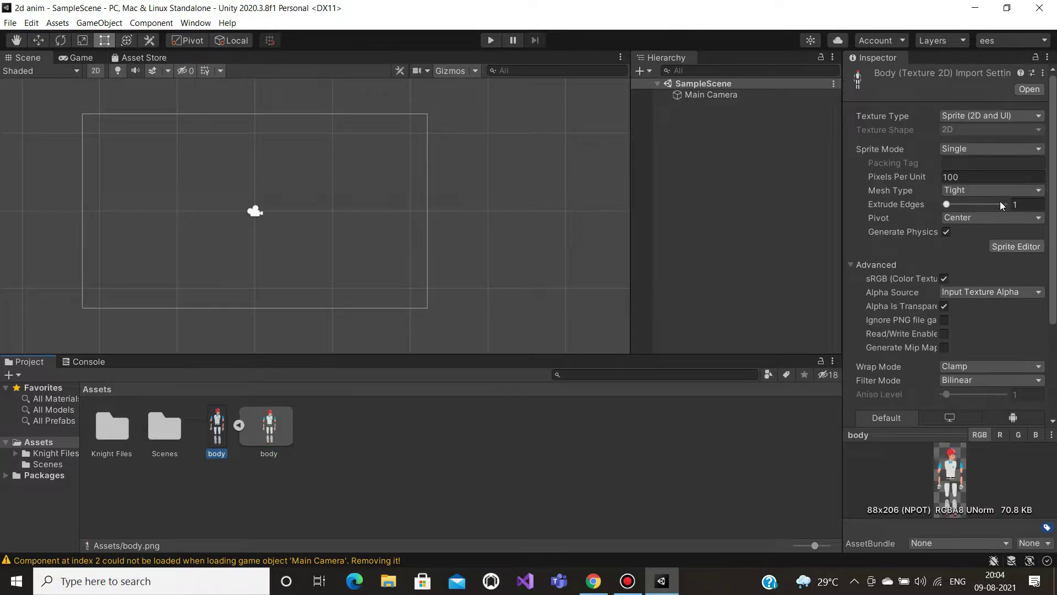
{"action": "left_click", "coordinate": [1013, 247]}
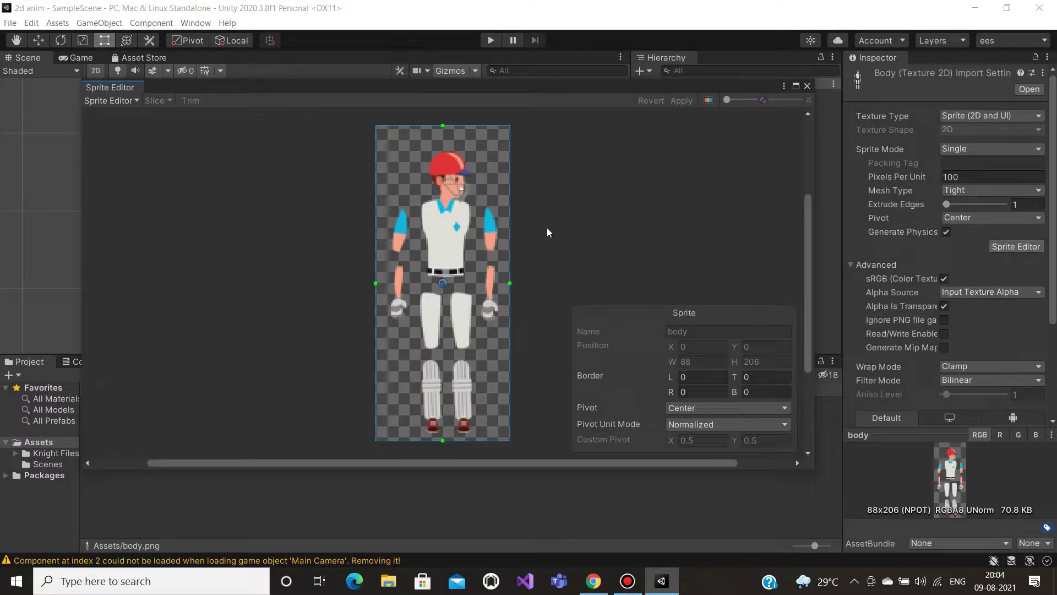
{"action": "left_click", "coordinate": [112, 101]}
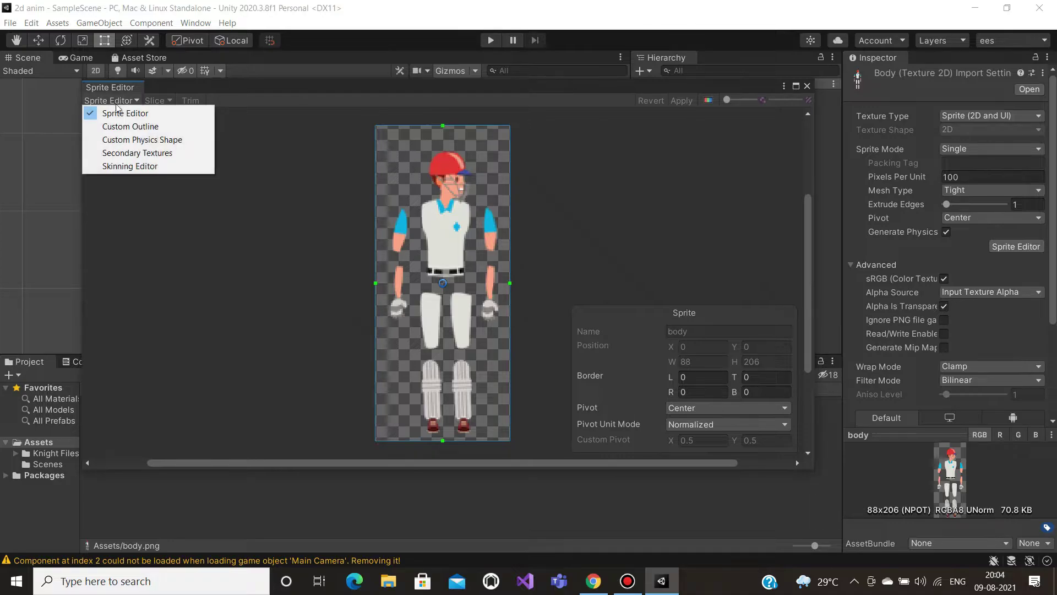
{"action": "left_click", "coordinate": [145, 167]}
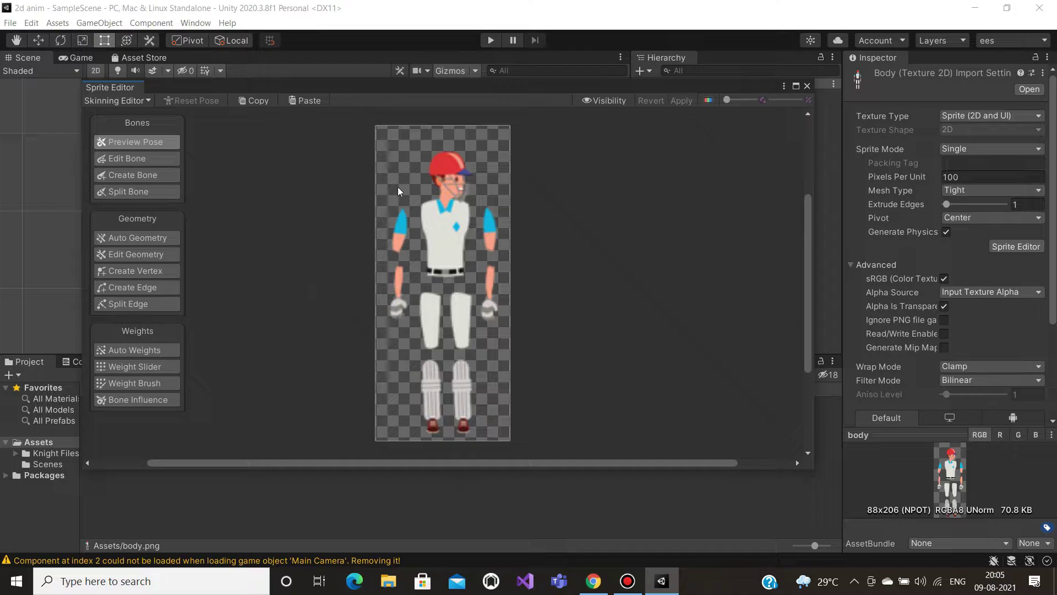
- Draw a few test bones on the canvas, then delete and undo them
{"action": "key", "text": "shift+e"}
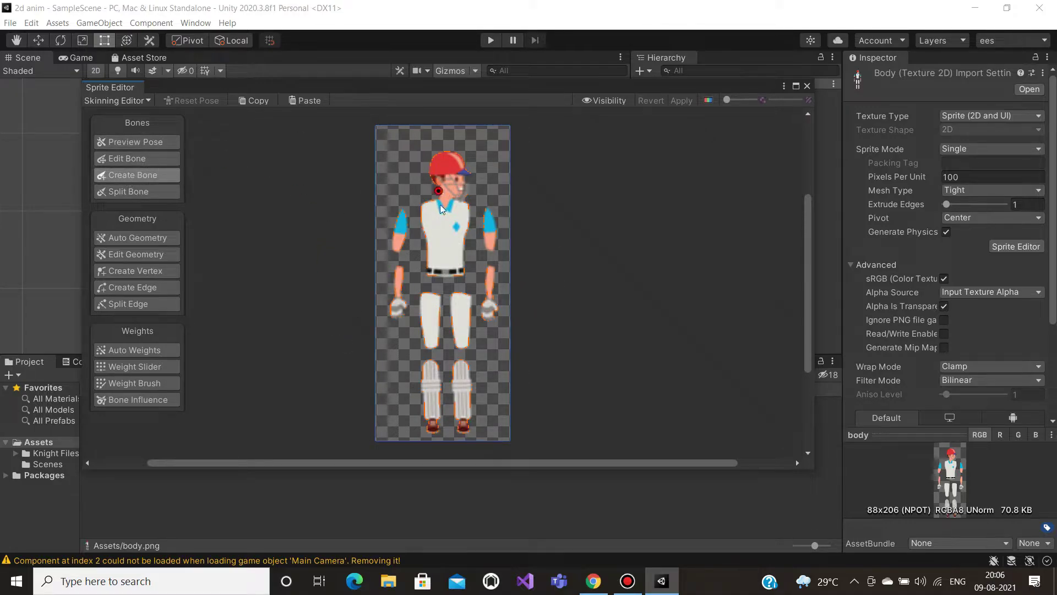
{"action": "left_click", "coordinate": [321, 212]}
{"action": "left_click", "coordinate": [291, 196]}
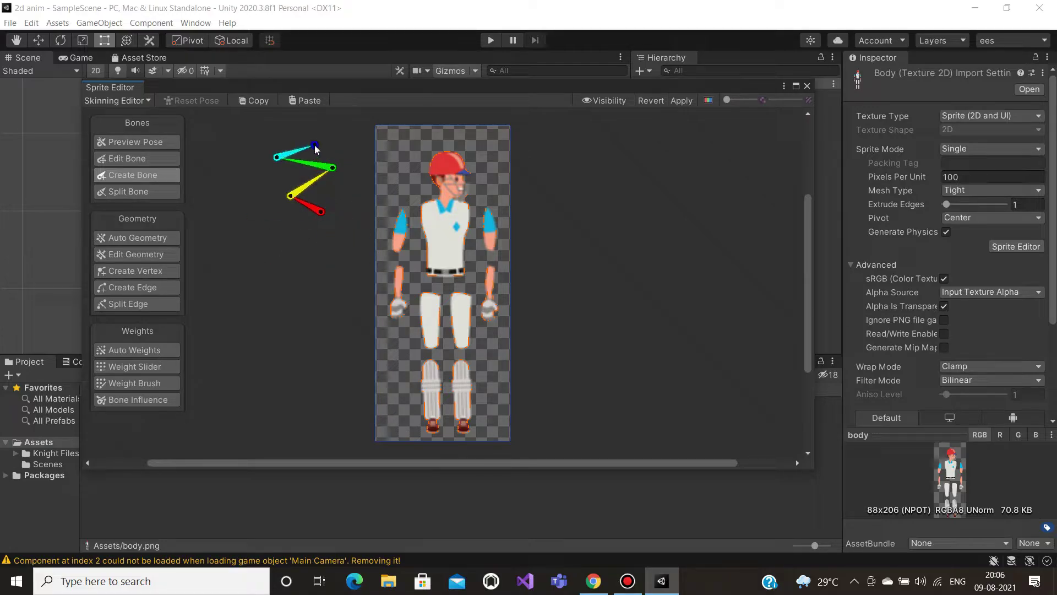
{"action": "right_click", "coordinate": [327, 144]}
{"action": "left_click", "coordinate": [263, 130]}
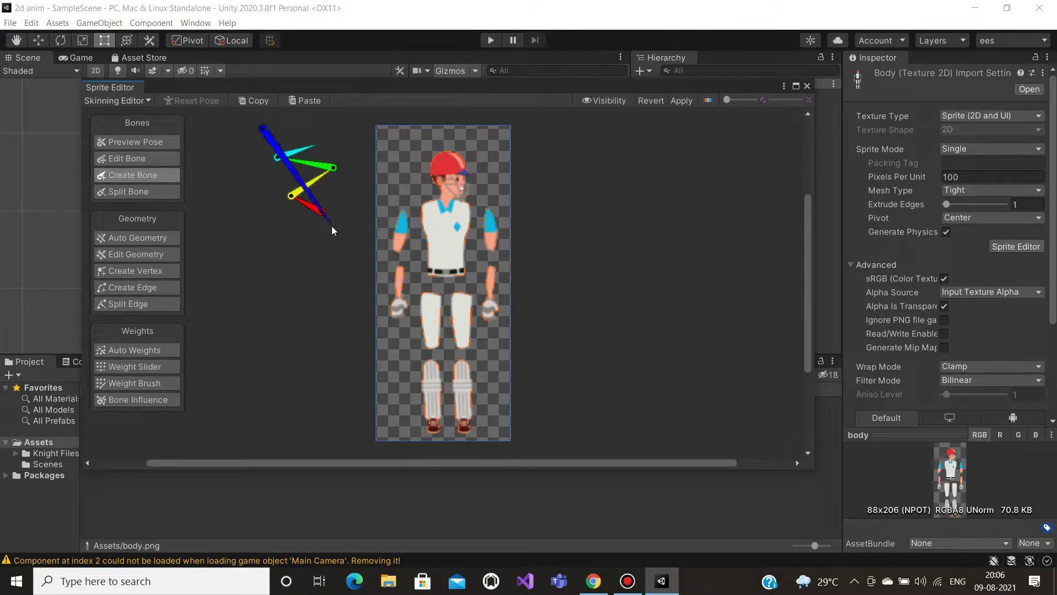
{"action": "left_click", "coordinate": [232, 190]}
{"action": "left_click", "coordinate": [263, 185]}
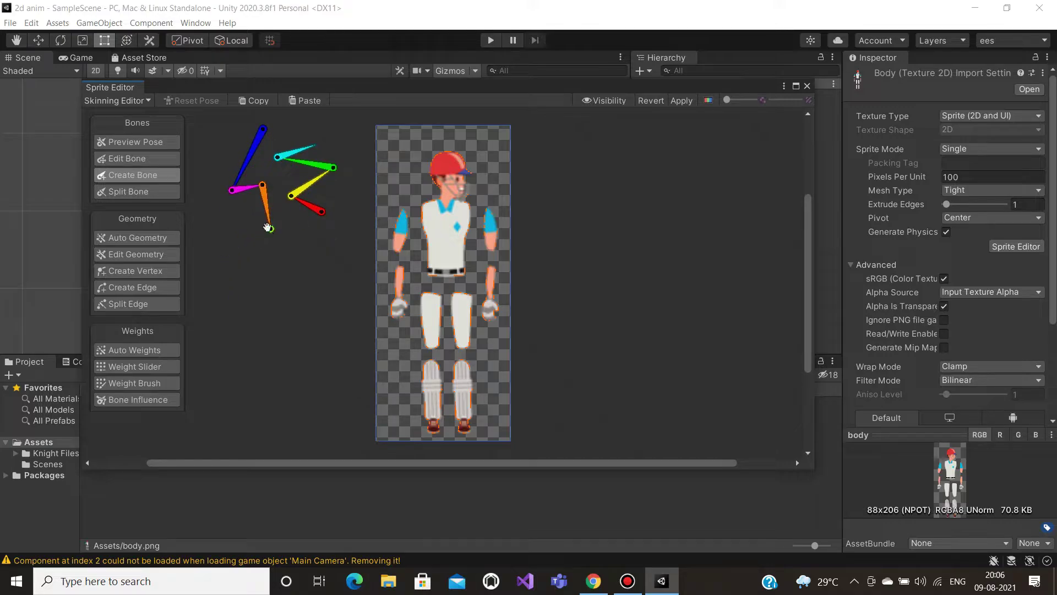
{"action": "left_click", "coordinate": [270, 206]}
{"action": "key", "text": "Delete"}
{"action": "key", "text": "ctrl+z"}
{"action": "key", "text": "ctrl+z"}
{"action": "key", "text": "ctrl+z"}
{"action": "key", "text": "ctrl+z"}
{"action": "key", "text": "ctrl+z"}
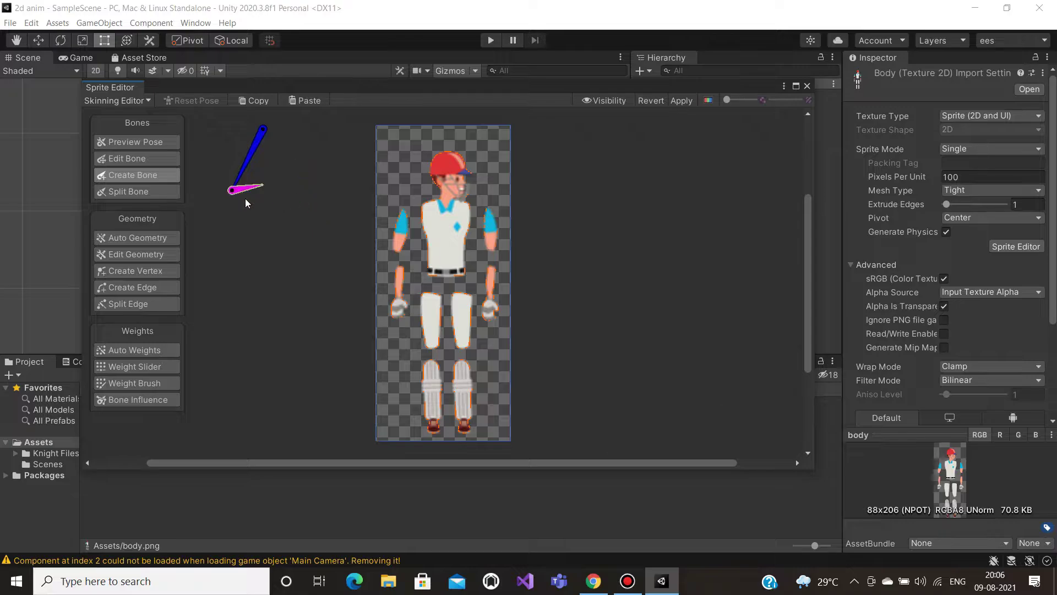
{"action": "key", "text": "ctrl+z"}
{"action": "key", "text": "ctrl+z"}
- Draw a spine bone from the belt to the chest and a head bone to the helmet
{"action": "left_click", "coordinate": [438, 218]}
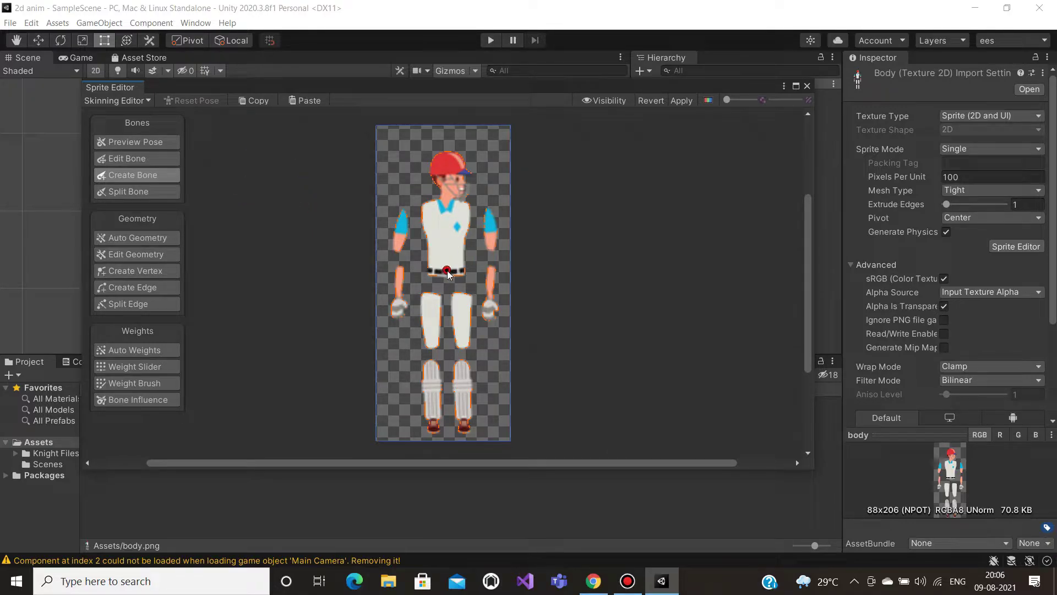
{"action": "left_click", "coordinate": [447, 269]}
{"action": "left_click", "coordinate": [447, 209]}
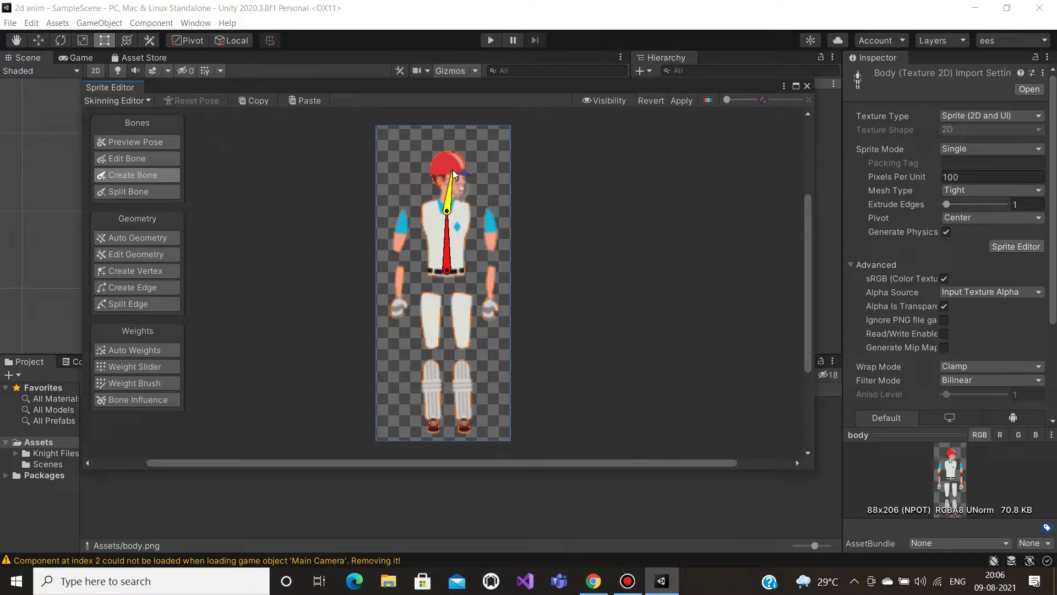
{"action": "left_click", "coordinate": [452, 171]}
{"action": "key", "text": "Escape"}
- Add right upper-arm and forearm bones from the elbow down to the wrist
{"action": "left_click", "coordinate": [450, 230]}
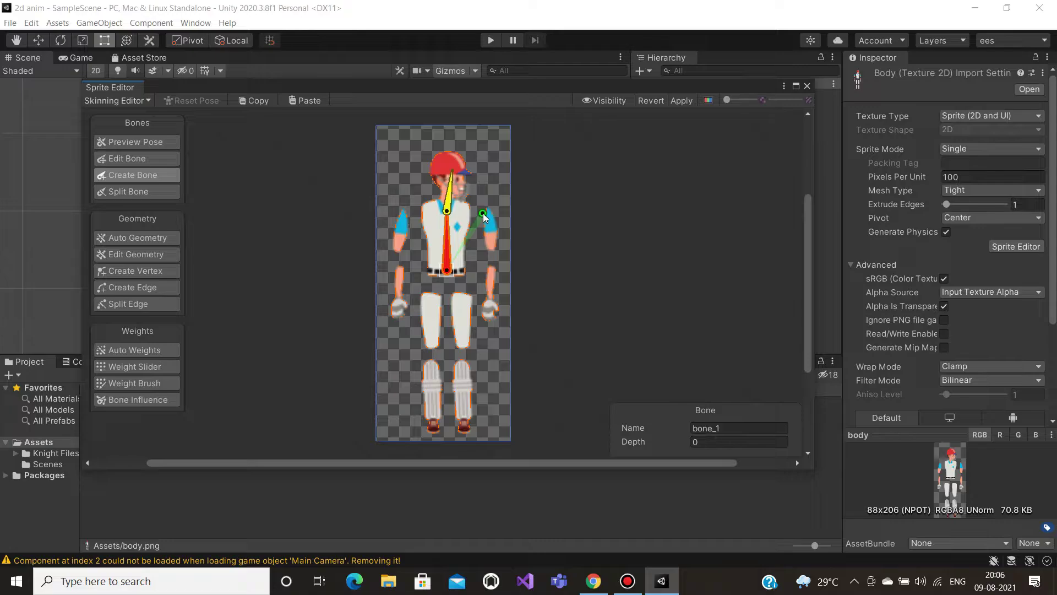
{"action": "right_click", "coordinate": [483, 213]}
{"action": "left_click", "coordinate": [450, 204]}
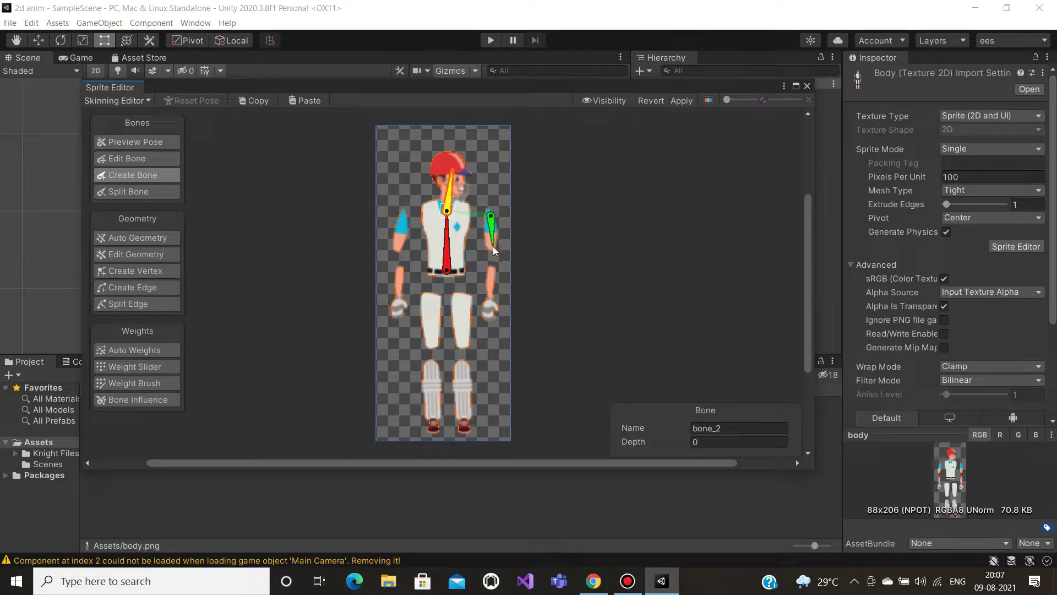
{"action": "left_click", "coordinate": [492, 249]}
{"action": "right_click", "coordinate": [496, 270]}
{"action": "left_click", "coordinate": [491, 234]}
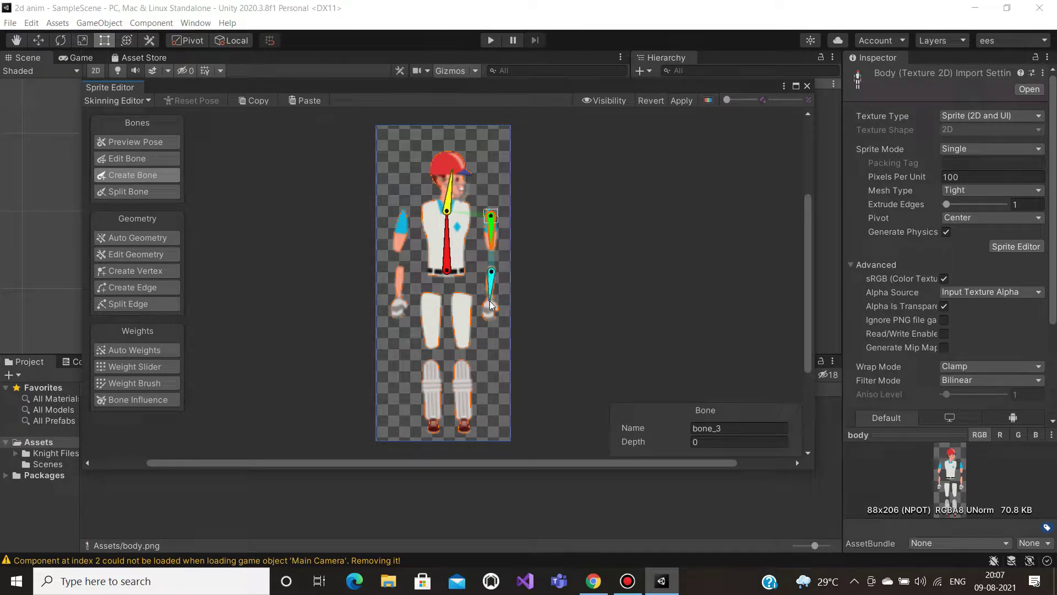
{"action": "left_click", "coordinate": [489, 299]}
{"action": "right_click", "coordinate": [489, 312]}
{"action": "right_click", "coordinate": [403, 255]}
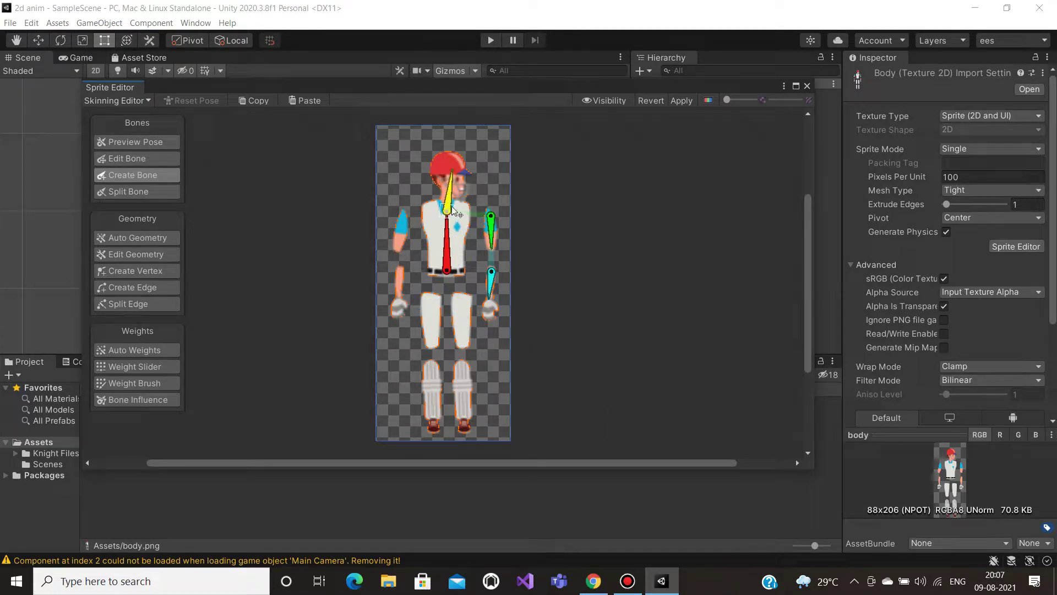
- Delete the spine, head and right upper-arm bones
{"action": "left_click", "coordinate": [448, 238]}
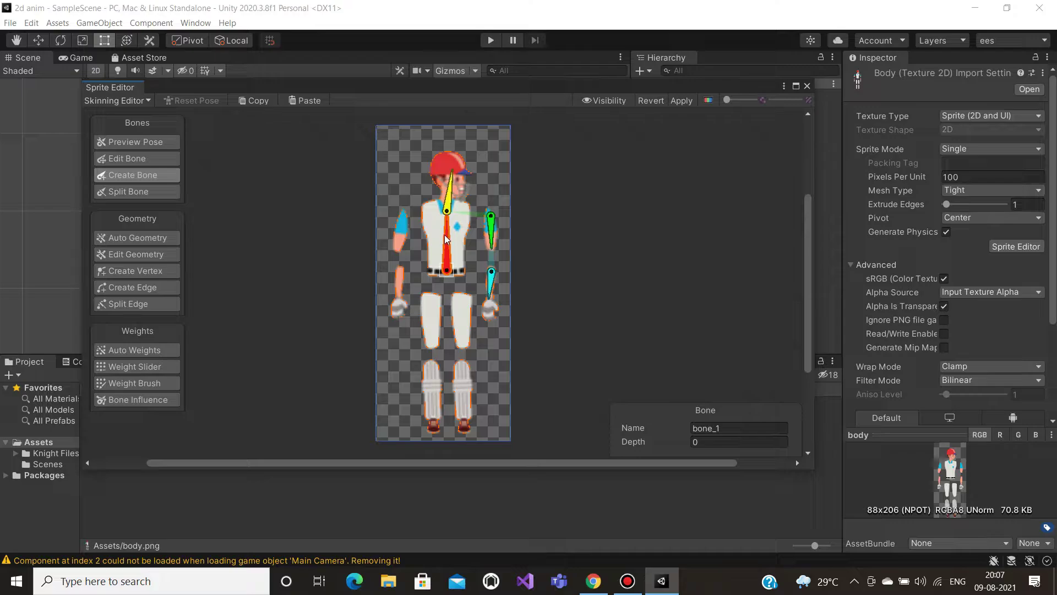
{"action": "key", "text": "Delete"}
{"action": "left_click", "coordinate": [449, 198]}
{"action": "key", "text": "Delete"}
{"action": "left_click", "coordinate": [491, 227]}
{"action": "key", "text": "Delete"}
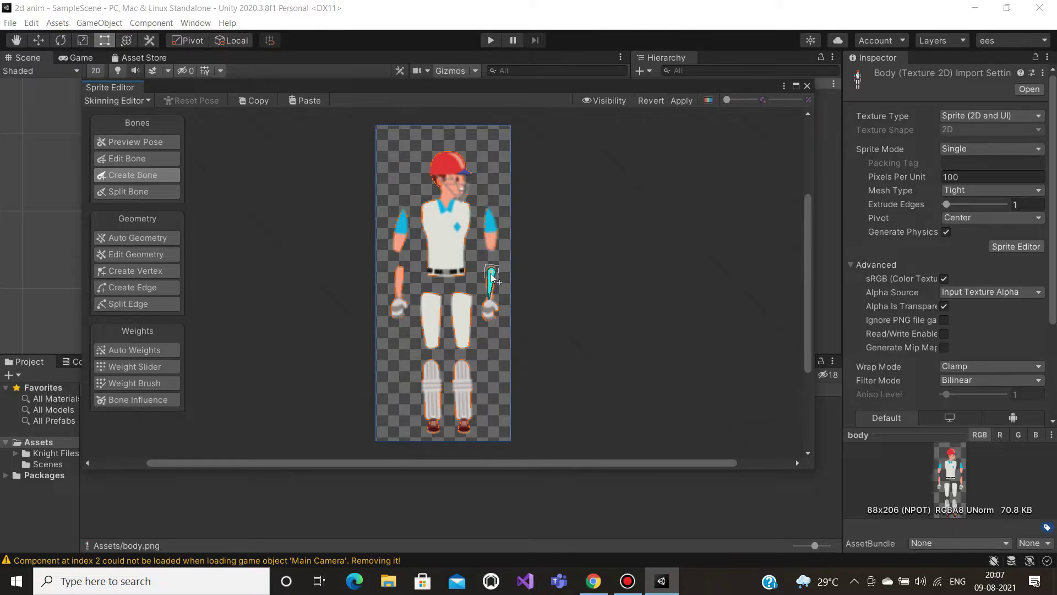
- Delete the right forearm bone and redraw the spine-to-head chain from the belt
{"action": "left_click", "coordinate": [491, 282]}
{"action": "key", "text": "Delete"}
{"action": "left_click", "coordinate": [448, 270]}
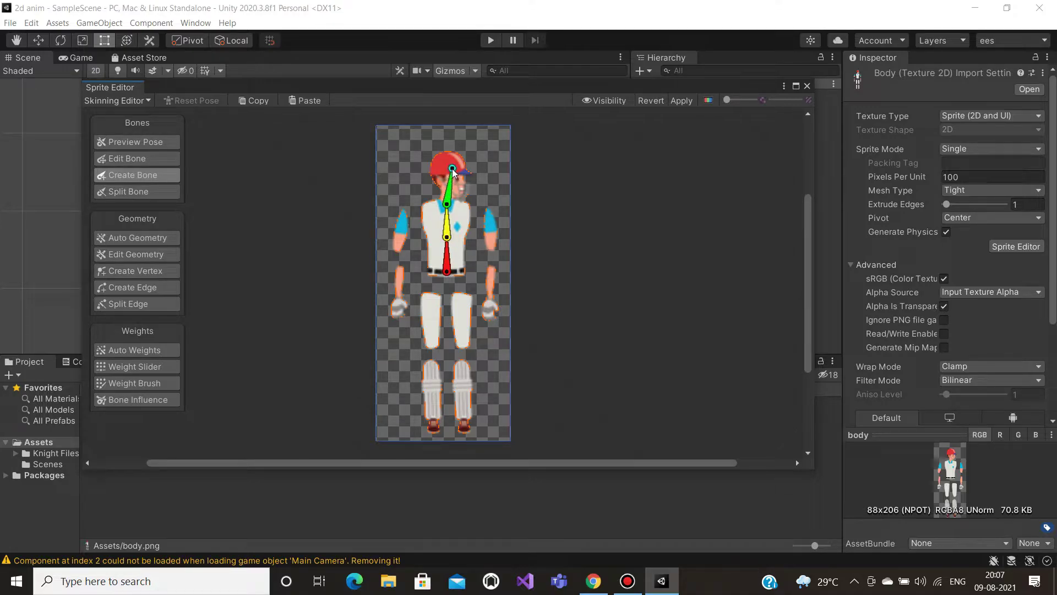
{"action": "right_click", "coordinate": [474, 155]}
- Add upper-arm and forearm bones for both arms, branching from the chest bone
{"action": "left_click", "coordinate": [448, 220]}
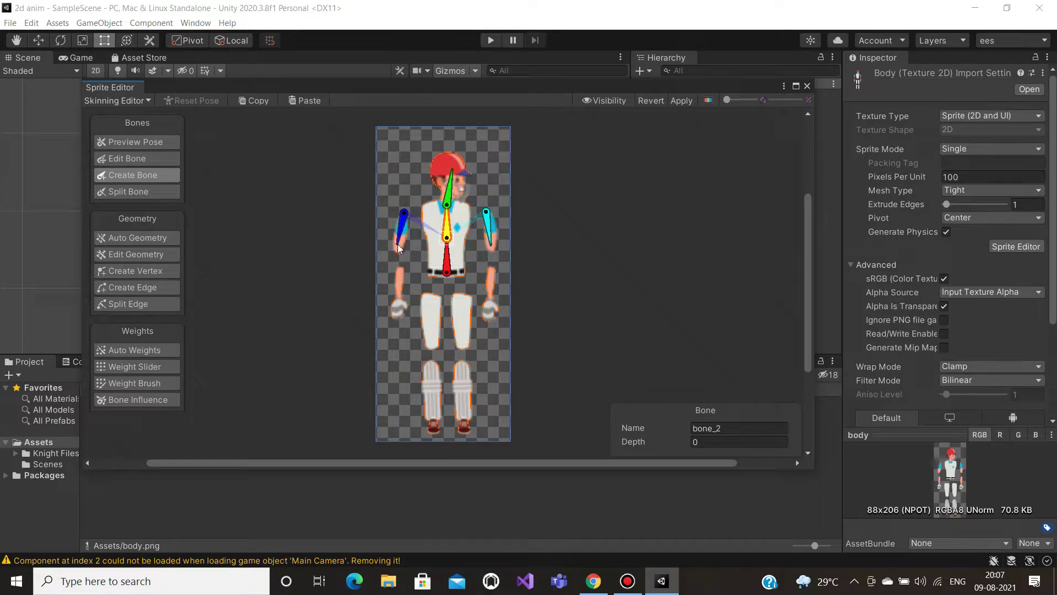
{"action": "left_click", "coordinate": [398, 248]}
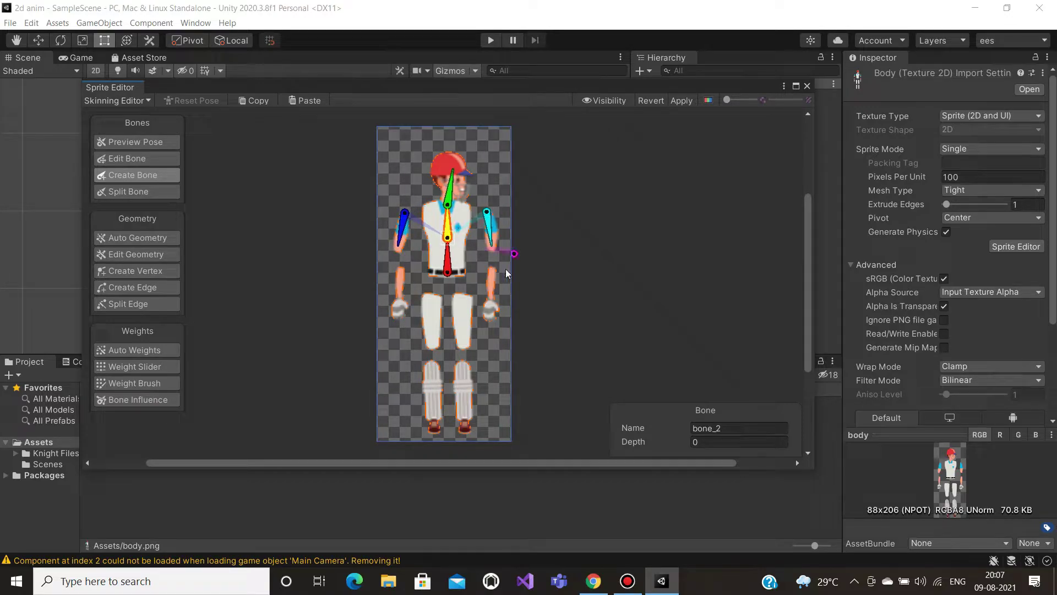
{"action": "right_click", "coordinate": [497, 196]}
{"action": "left_click", "coordinate": [489, 230]}
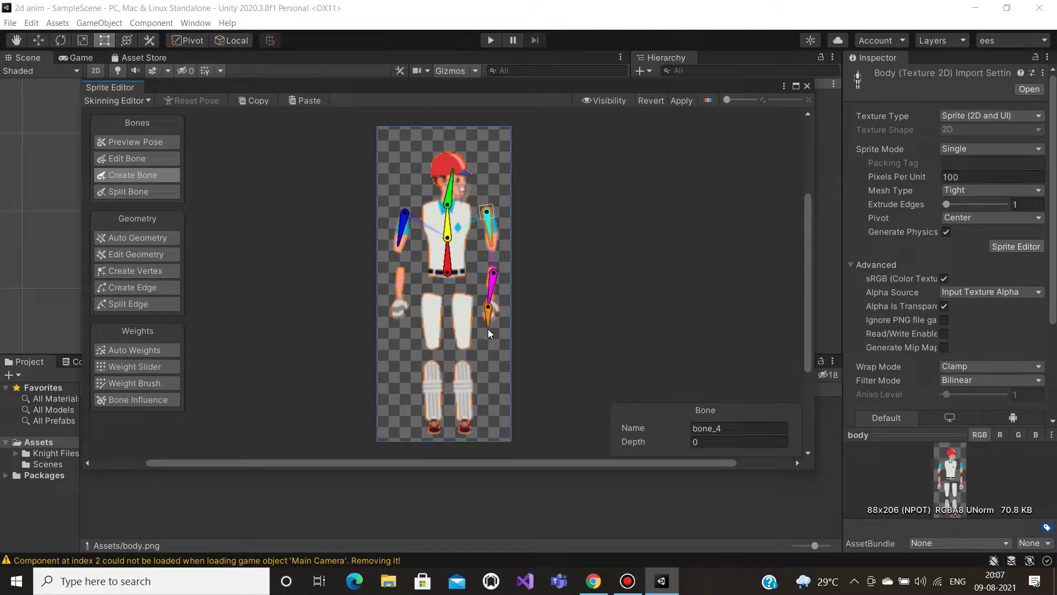
{"action": "right_click", "coordinate": [488, 332]}
{"action": "left_click", "coordinate": [400, 245]}
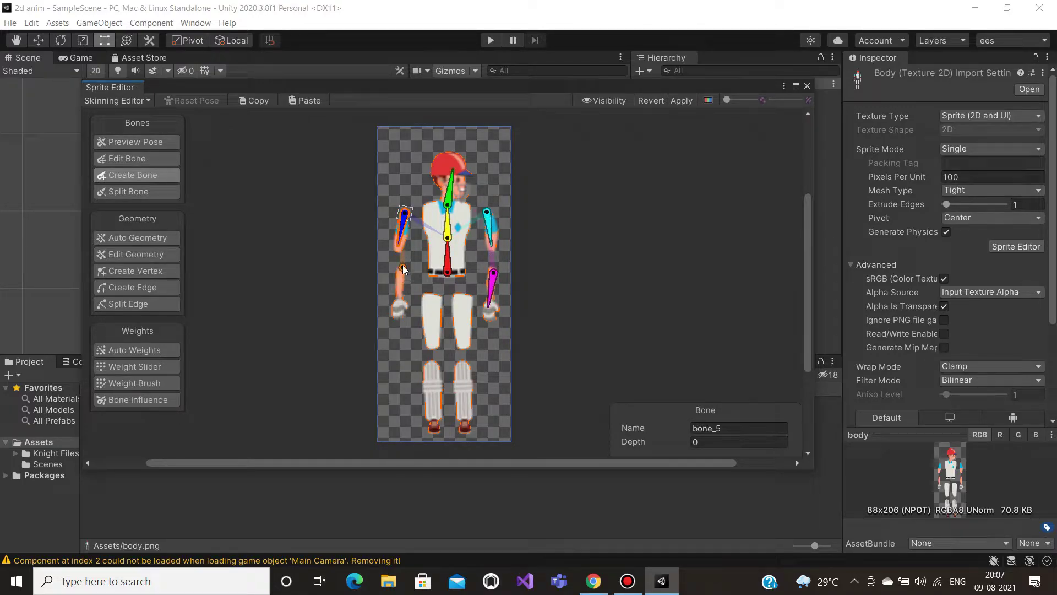
{"action": "left_click", "coordinate": [402, 273]}
{"action": "right_click", "coordinate": [393, 334]}
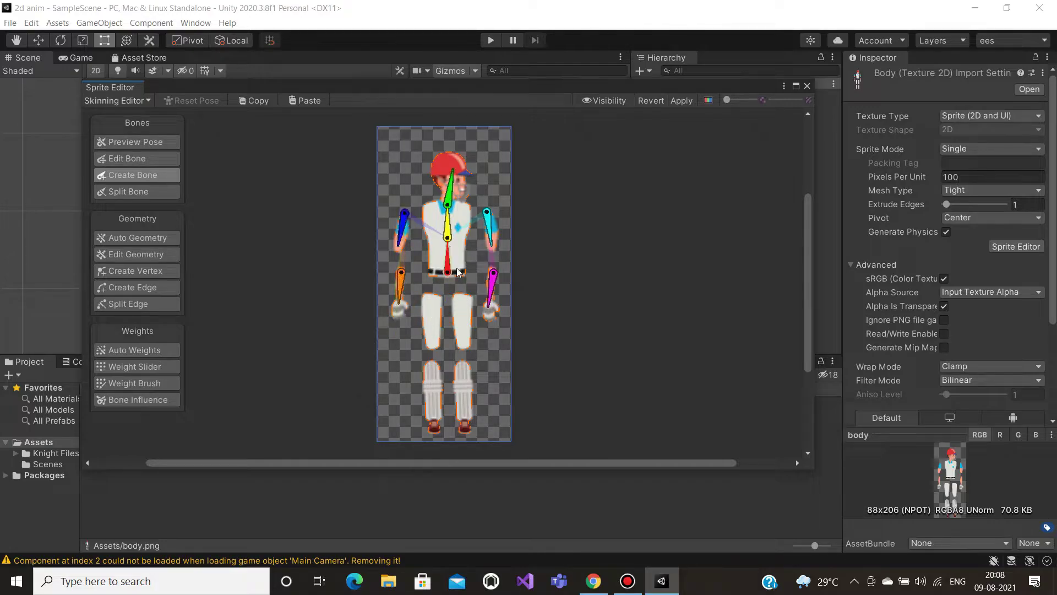
- Draw the left and right thigh bones from the hips to the knees
{"action": "left_click", "coordinate": [450, 268]}
{"action": "left_click", "coordinate": [430, 300]}
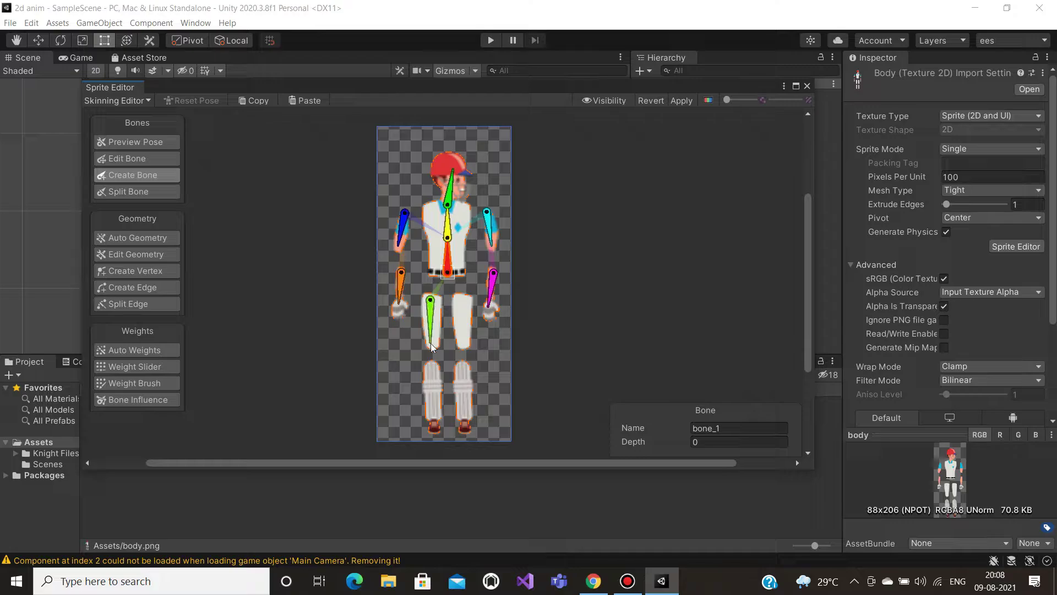
{"action": "left_click", "coordinate": [432, 345]}
{"action": "right_click", "coordinate": [435, 346]}
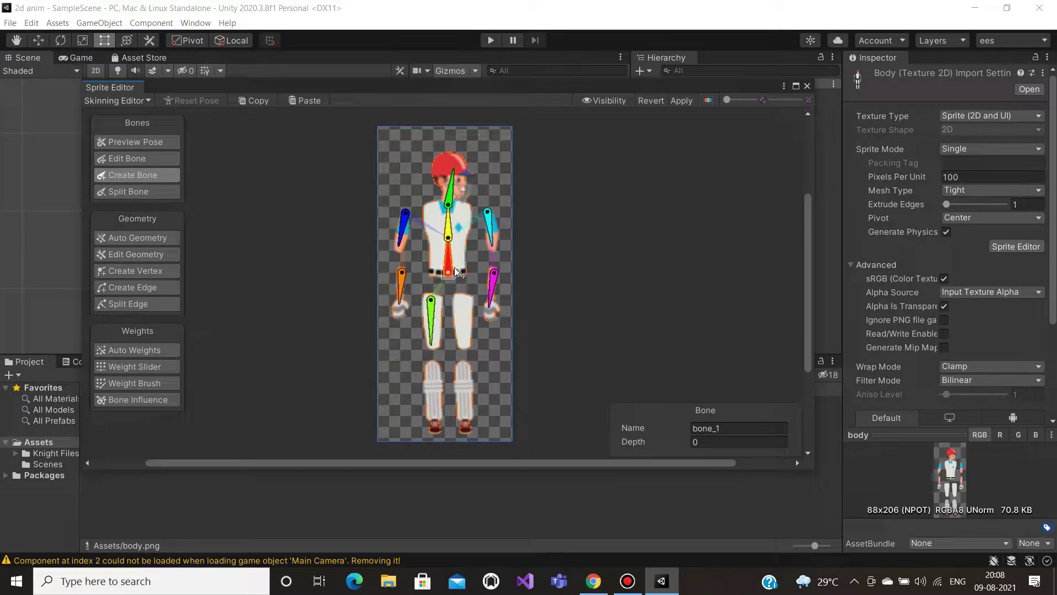
{"action": "left_click", "coordinate": [466, 304]}
{"action": "left_click", "coordinate": [465, 337]}
{"action": "right_click", "coordinate": [465, 345]}
- Draw the left and right shin bones from the knees to the ankles
{"action": "left_click", "coordinate": [431, 337]}
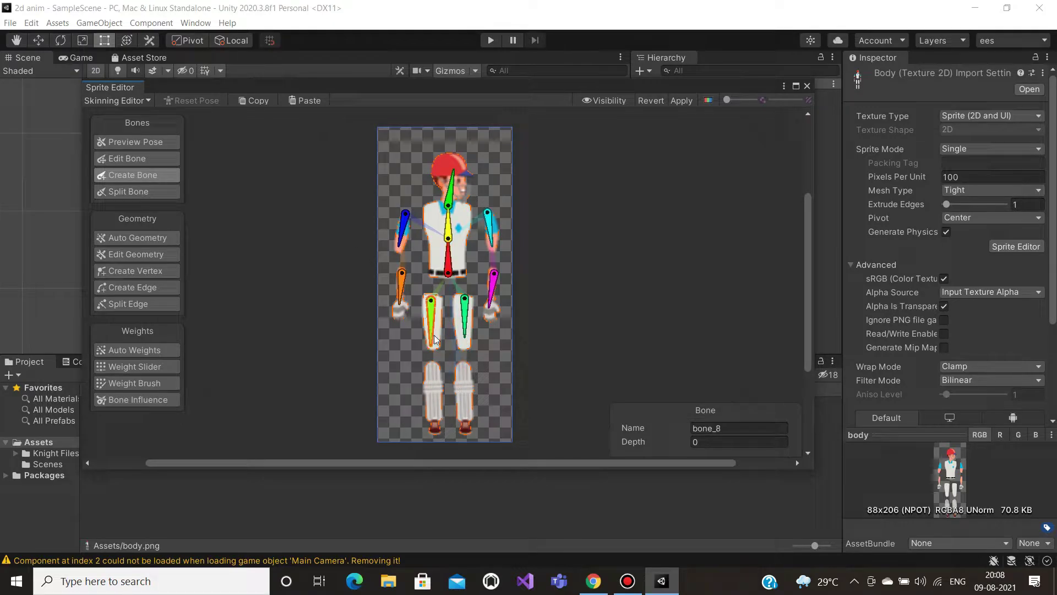
{"action": "left_click", "coordinate": [433, 369]}
{"action": "left_click", "coordinate": [432, 416]}
{"action": "right_click", "coordinate": [434, 417]}
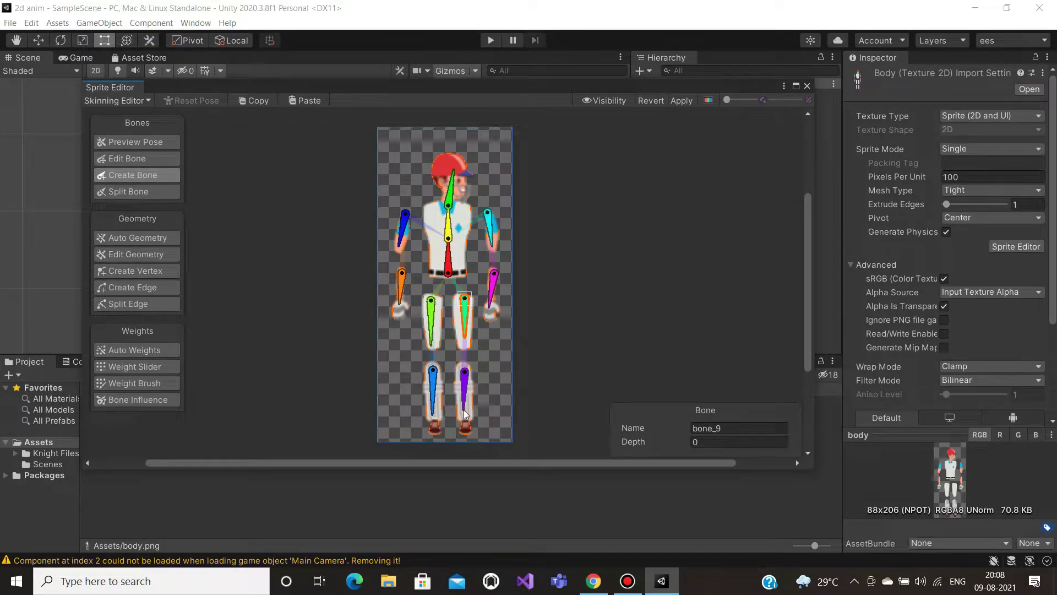
{"action": "left_click", "coordinate": [465, 415]}
{"action": "right_click", "coordinate": [598, 270]}
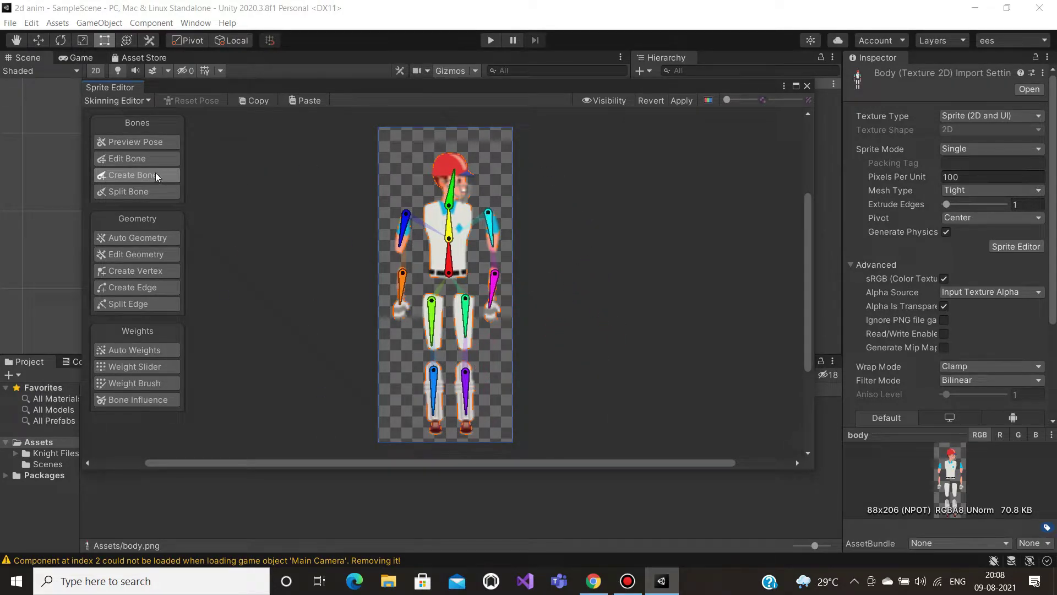
{"action": "left_click", "coordinate": [137, 143]}
- Test-rotate the spine bone in Preview Pose, then split the left thigh bone in two
{"action": "mouse_move", "coordinate": [449, 223]}
{"action": "left_mouse_down"}
{"action": "mouse_move", "coordinate": [440, 220]}
{"action": "mouse_move", "coordinate": [464, 227]}
{"action": "mouse_move", "coordinate": [452, 210]}
{"action": "left_mouse_up"}
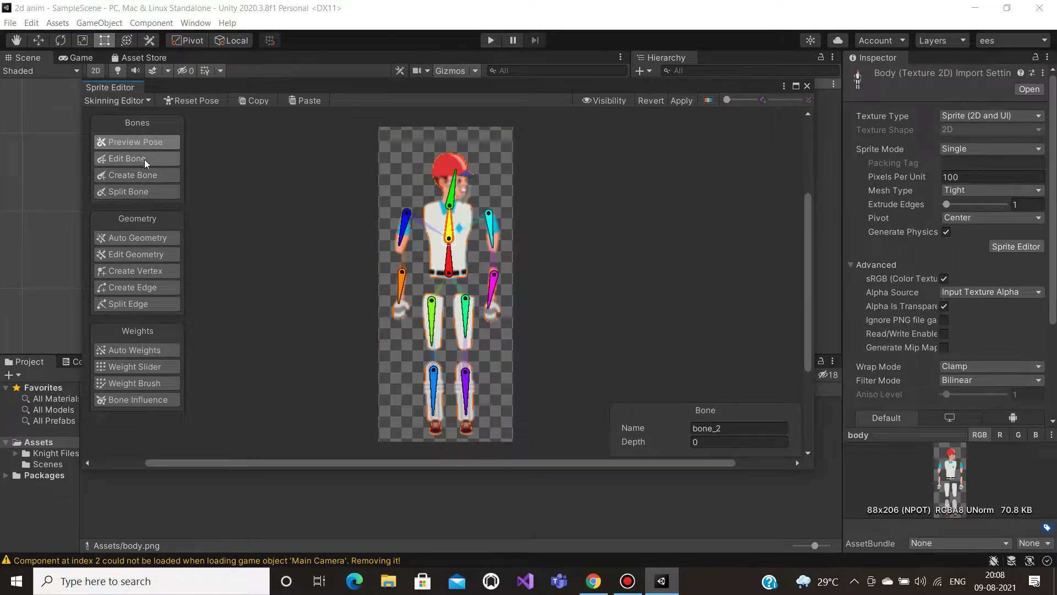
{"action": "left_click", "coordinate": [138, 191]}
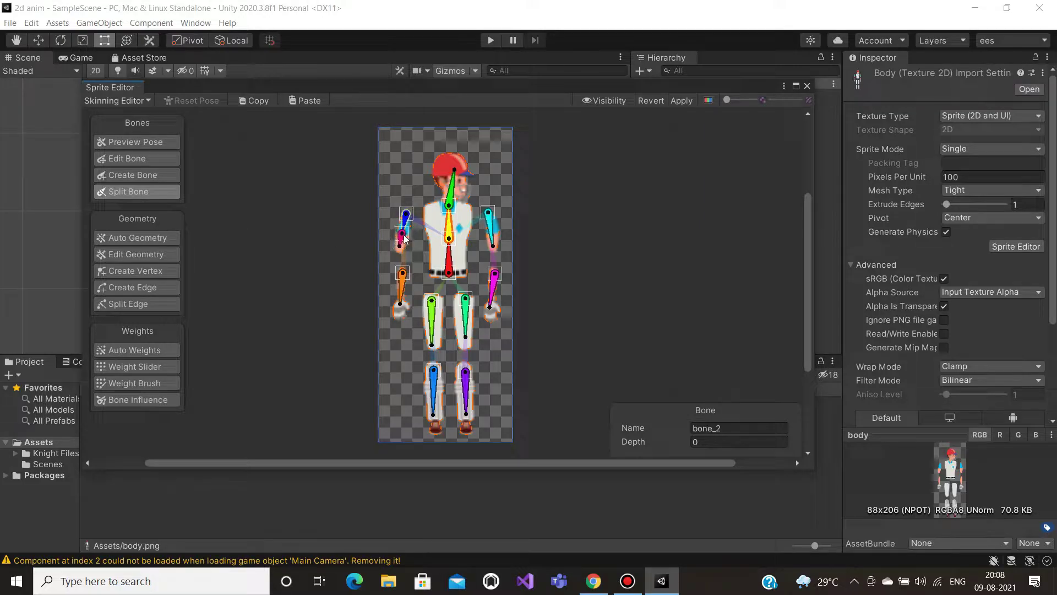
{"action": "left_click", "coordinate": [432, 322]}
- Auto-generate the mesh and weights for the sprite and test it by swinging the head bone
{"action": "left_click", "coordinate": [147, 239]}
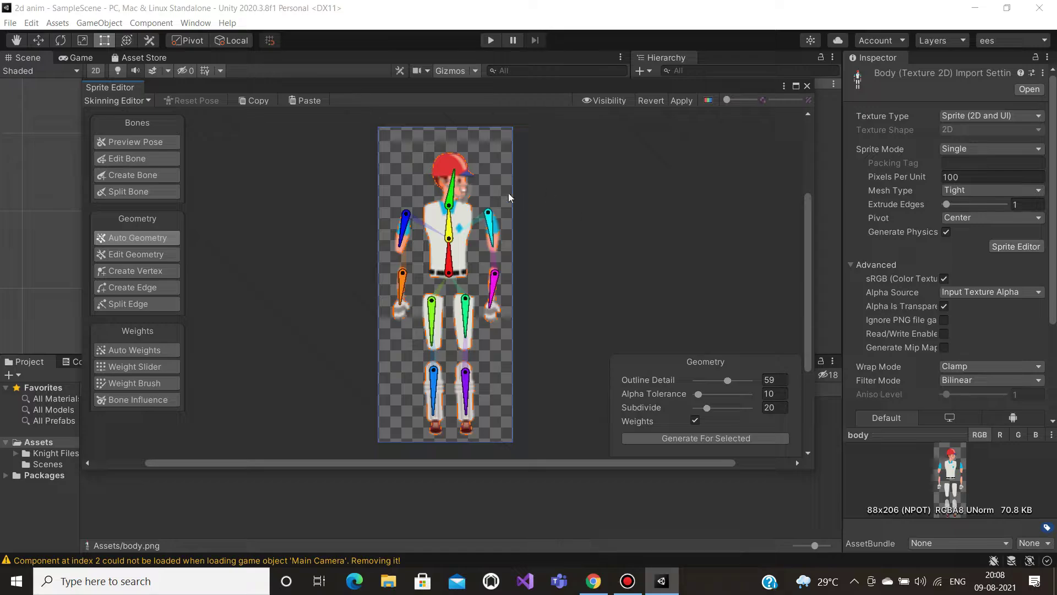
{"action": "left_click", "coordinate": [644, 438]}
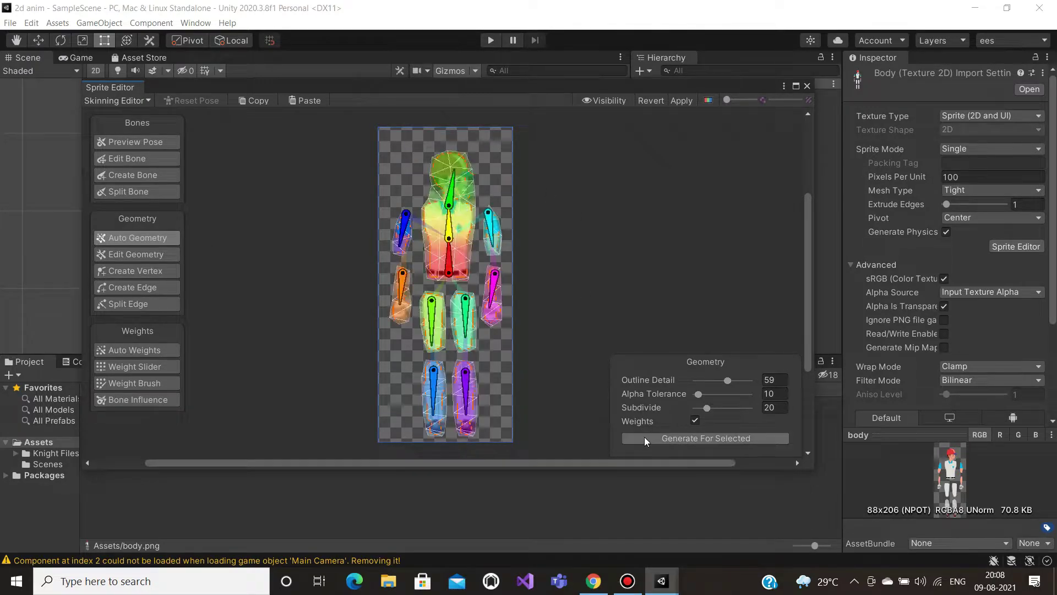
{"action": "mouse_move", "coordinate": [448, 198]}
{"action": "left_mouse_down"}
{"action": "mouse_move", "coordinate": [463, 190]}
{"action": "mouse_move", "coordinate": [419, 190]}
{"action": "mouse_move", "coordinate": [442, 186]}
{"action": "left_mouse_up"}
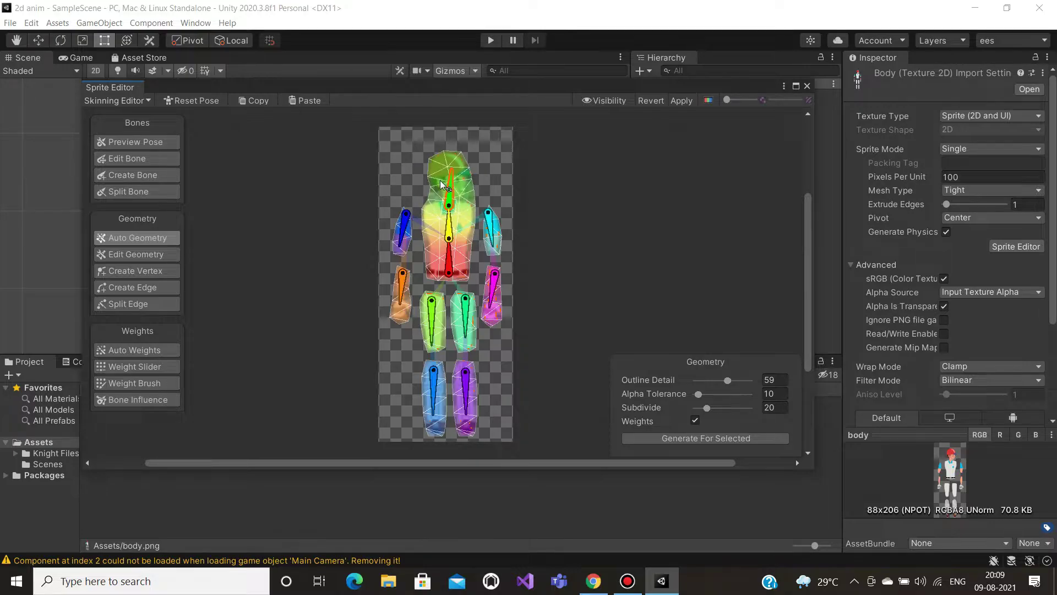
{"action": "left_click", "coordinate": [157, 255]}
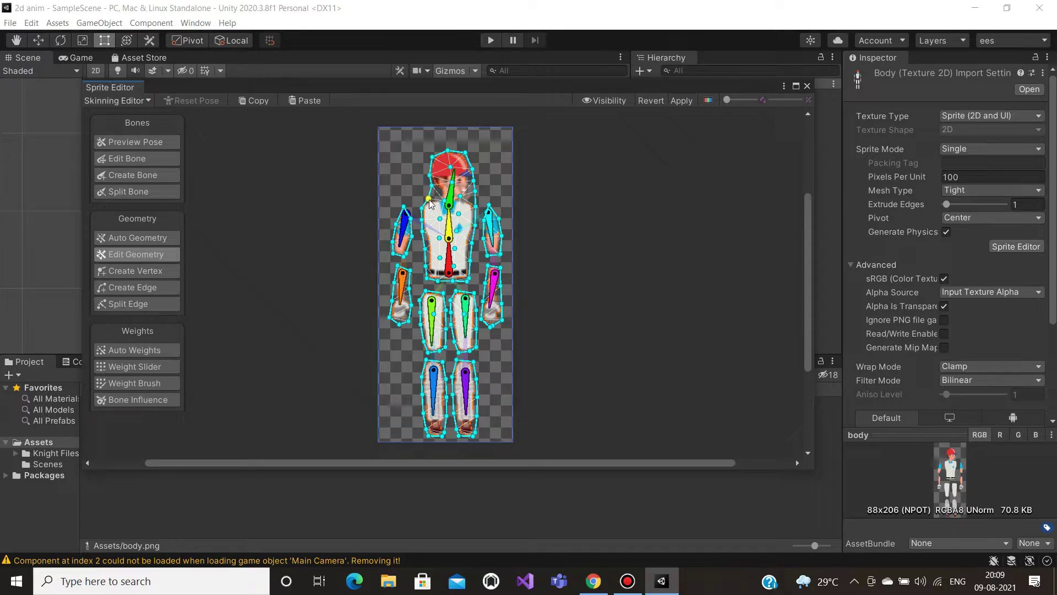
- Drag a torso outline vertex downward to reshape the mesh
{"action": "left_click", "coordinate": [474, 206]}
{"action": "scroll", "coordinate": [469, 222], "scroll_direction": "up", "scroll_amount": 3}
{"action": "left_click_drag", "start_coordinate": [356, 300], "coordinate": [365, 352]}
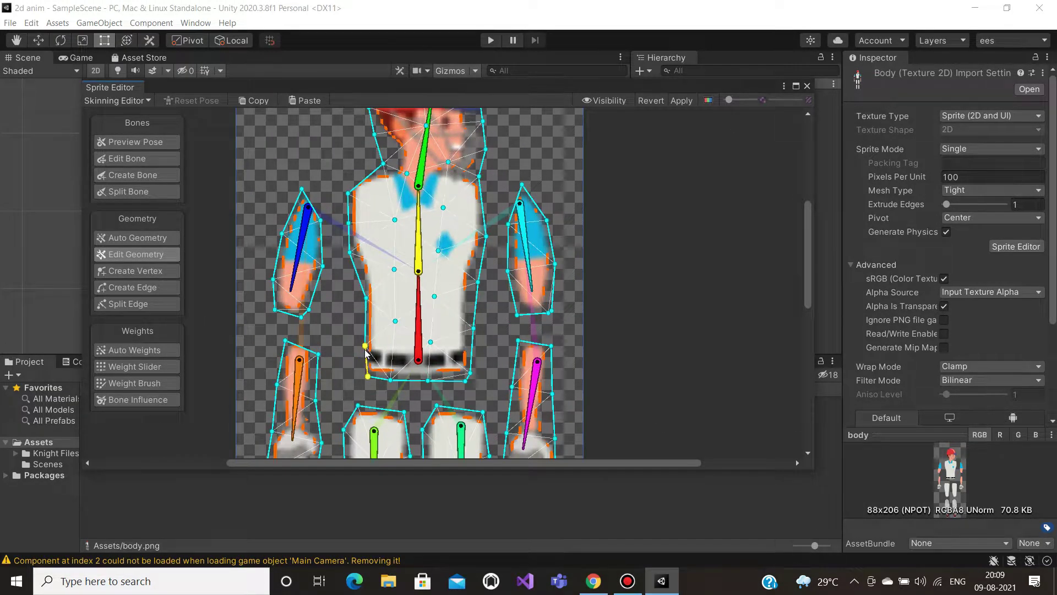
{"action": "scroll", "coordinate": [424, 249], "scroll_direction": "down", "scroll_amount": 5}
- Add a new vertex on the left shoulder outline and show the Auto Weights colours
{"action": "left_click", "coordinate": [140, 270]}
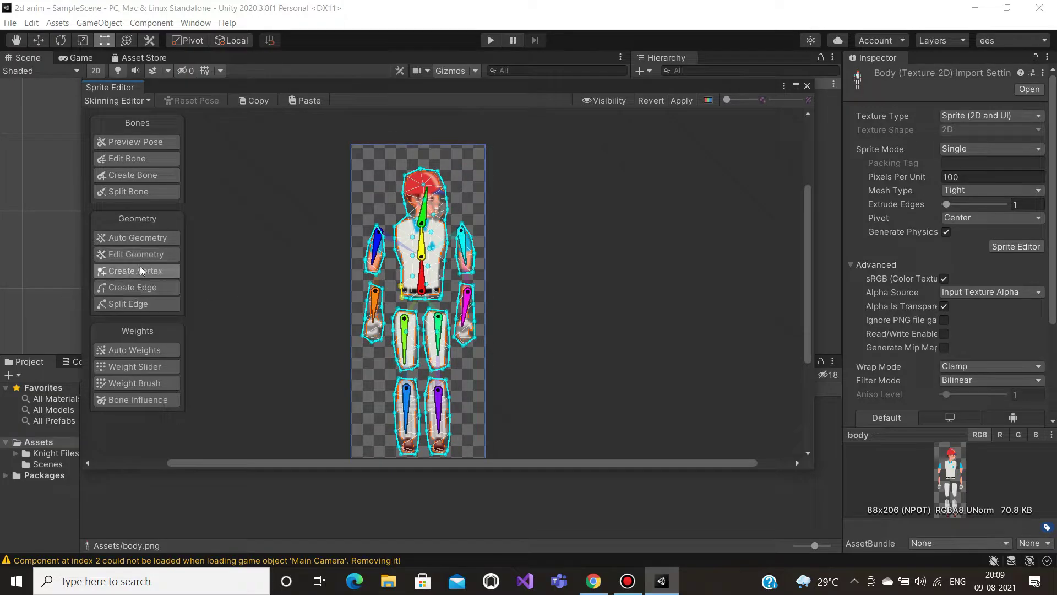
{"action": "scroll", "coordinate": [408, 247], "scroll_direction": "up", "scroll_amount": 5}
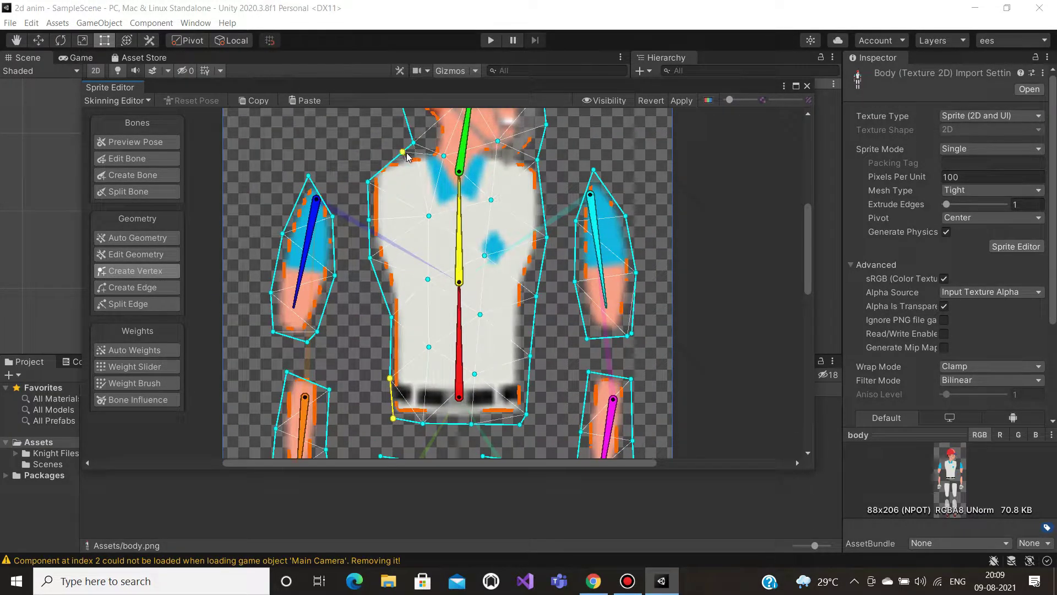
{"action": "left_click", "coordinate": [392, 164]}
{"action": "left_click", "coordinate": [137, 351]}
{"action": "scroll", "coordinate": [398, 239], "scroll_direction": "down", "scroll_amount": 5}
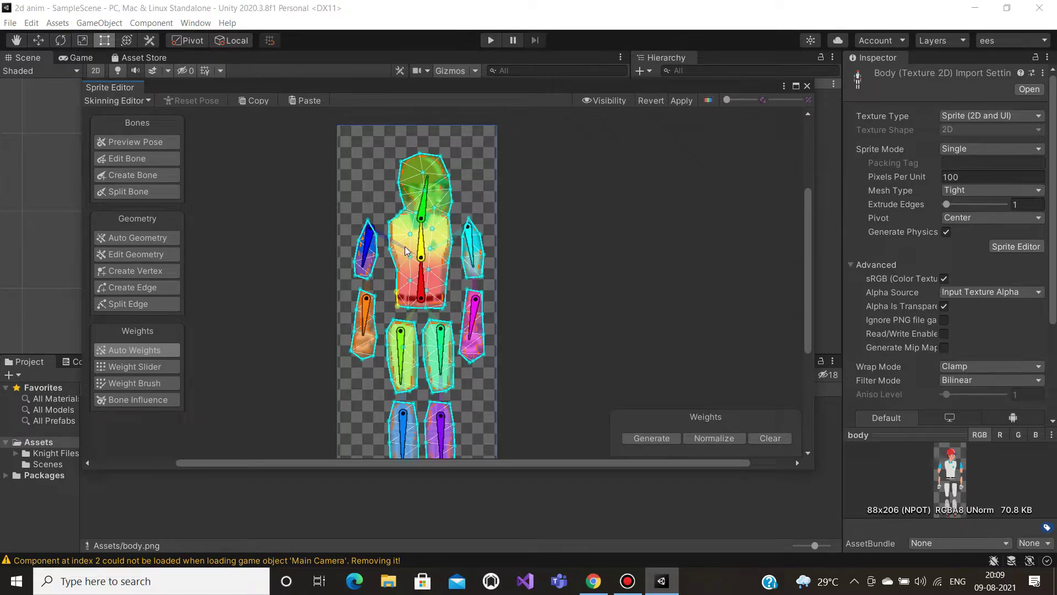
- Tilt the head and upper spine bones to check weights, then switch to the Weight Brush
{"action": "left_click_drag", "start_coordinate": [424, 192], "coordinate": [414, 192]}
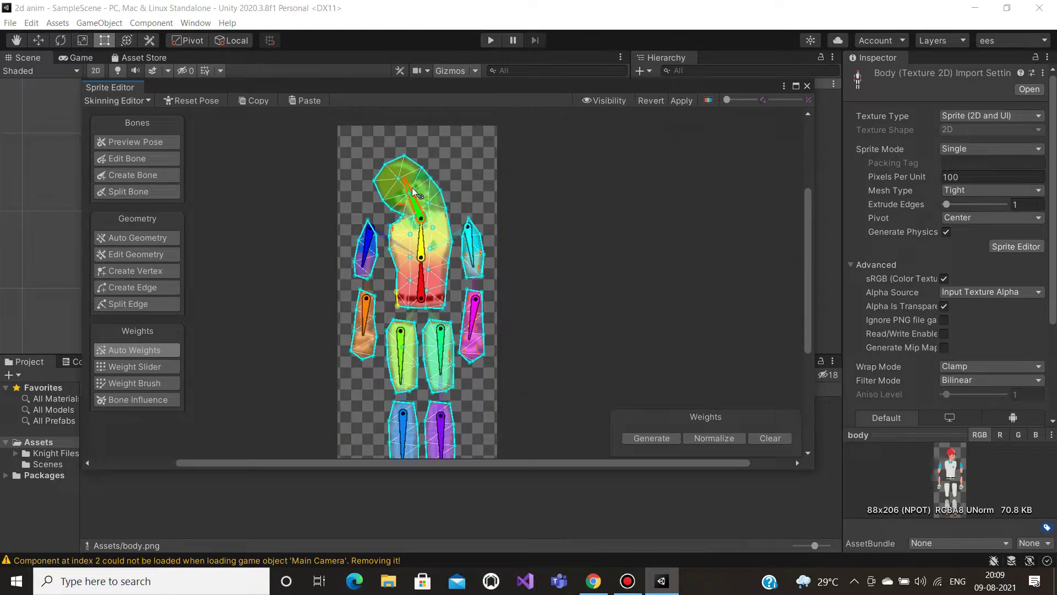
{"action": "mouse_move", "coordinate": [420, 237]}
{"action": "left_mouse_down"}
{"action": "mouse_move", "coordinate": [393, 219]}
{"action": "mouse_move", "coordinate": [421, 244]}
{"action": "left_mouse_up"}
{"action": "left_click", "coordinate": [130, 367]}
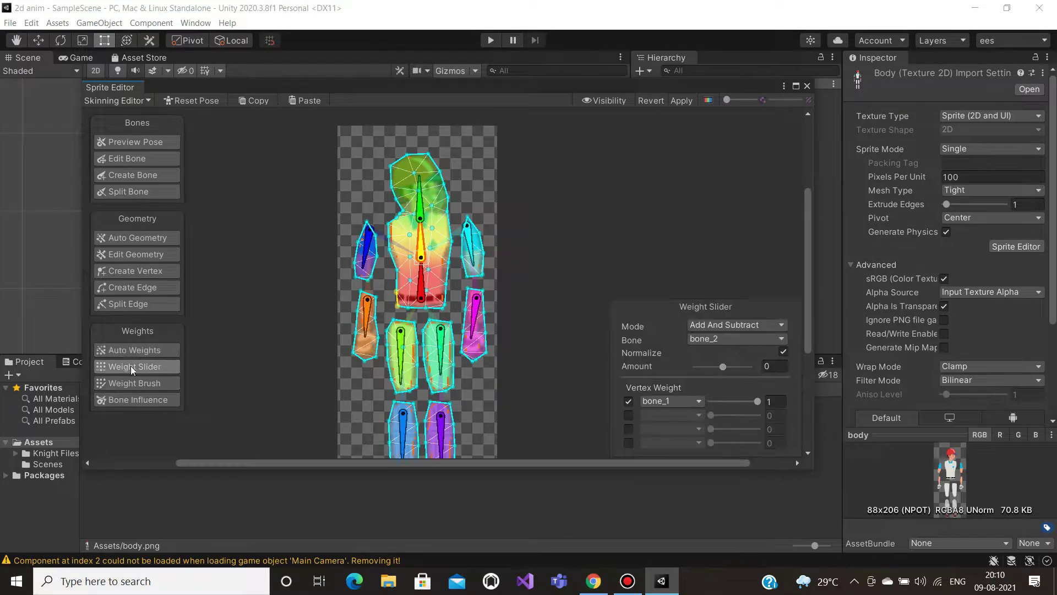
{"action": "left_click", "coordinate": [140, 383]}
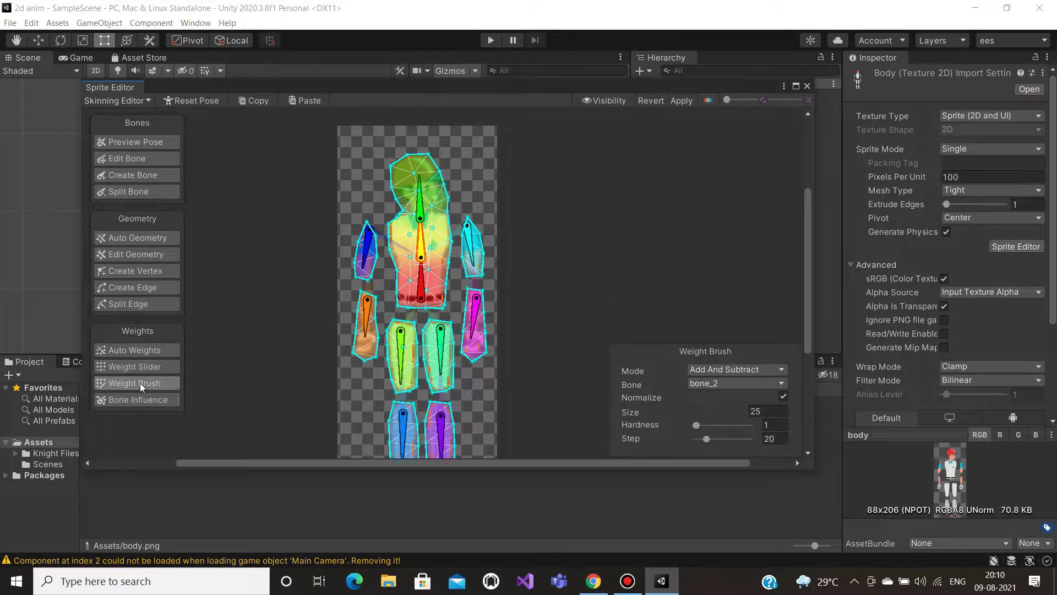
- Select head bone bone_3 and swing it to test the head deformation
{"action": "left_click", "coordinate": [419, 199]}
{"action": "mouse_move", "coordinate": [415, 183]}
{"action": "left_mouse_down"}
{"action": "mouse_move", "coordinate": [449, 166]}
{"action": "mouse_move", "coordinate": [432, 157]}
{"action": "mouse_move", "coordinate": [447, 173]}
{"action": "mouse_move", "coordinate": [432, 175]}
{"action": "left_mouse_up"}
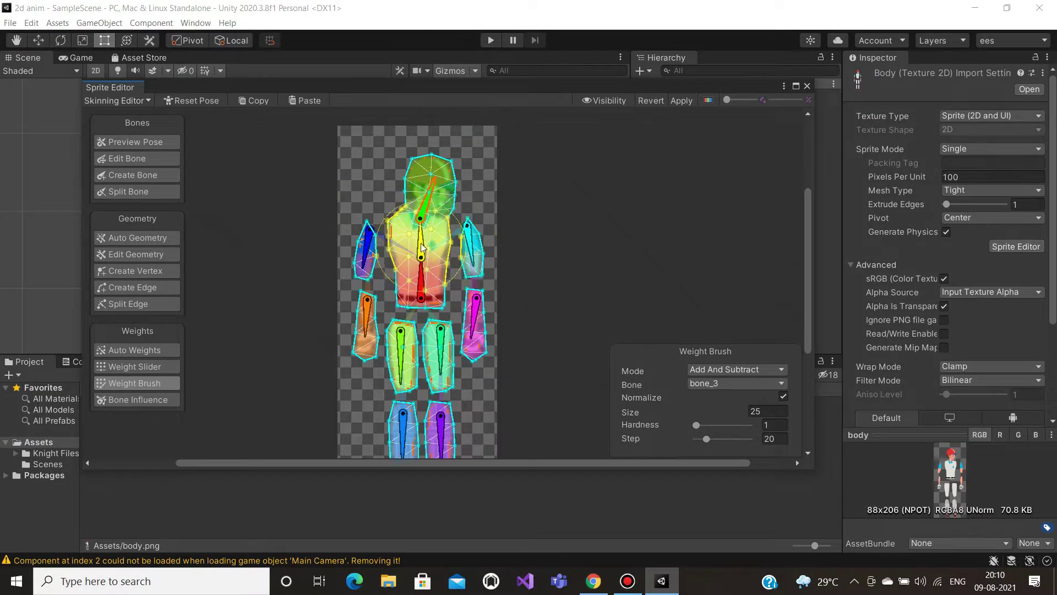
{"action": "mouse_move", "coordinate": [425, 205]}
{"action": "left_mouse_down"}
{"action": "mouse_move", "coordinate": [398, 206]}
{"action": "mouse_move", "coordinate": [450, 214]}
{"action": "mouse_move", "coordinate": [406, 207]}
{"action": "mouse_move", "coordinate": [423, 199]}
{"action": "left_mouse_up"}
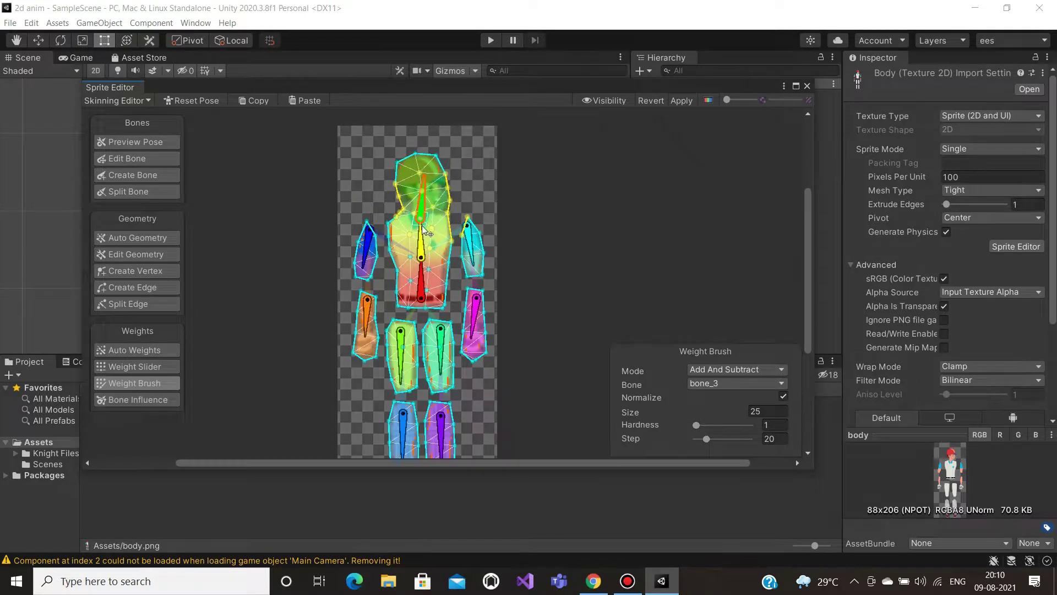
- Swing torso bone bone_2 to test its influence, undo back to upright, and show Bone Influences
{"action": "left_click", "coordinate": [420, 246]}
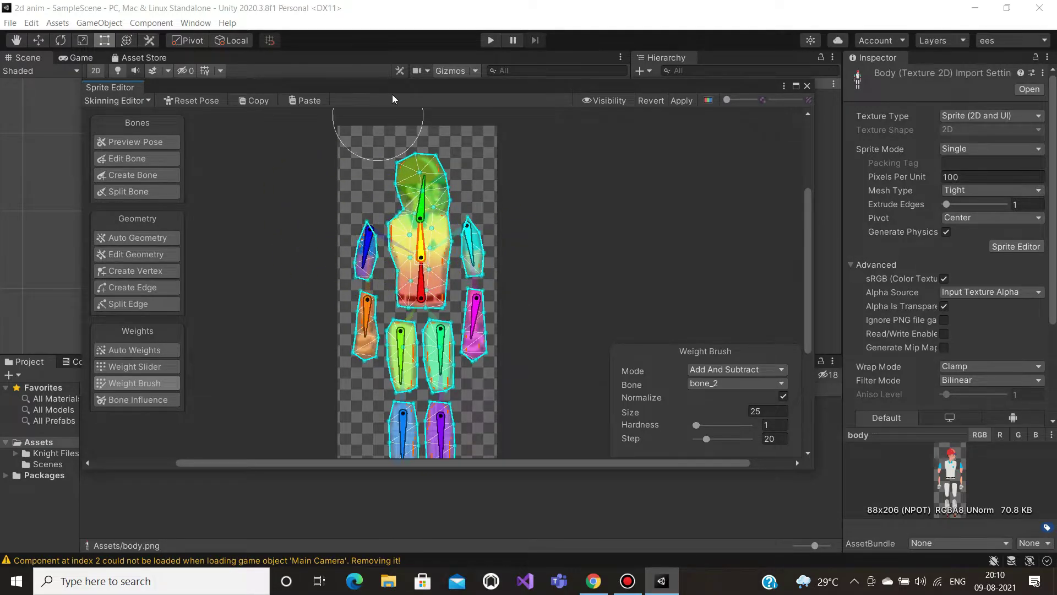
{"action": "mouse_move", "coordinate": [421, 244]}
{"action": "left_mouse_down"}
{"action": "mouse_move", "coordinate": [441, 245]}
{"action": "mouse_move", "coordinate": [403, 242]}
{"action": "mouse_move", "coordinate": [424, 234]}
{"action": "left_mouse_up"}
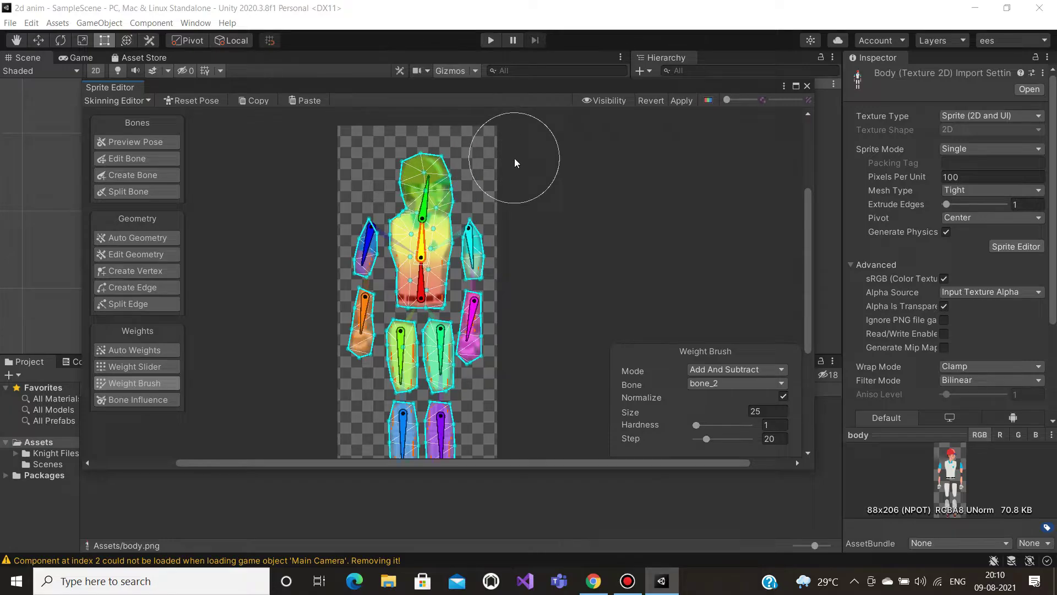
{"action": "key", "text": "ctrl+z"}
{"action": "key", "text": "ctrl+z"}
{"action": "key", "text": "ctrl+z"}
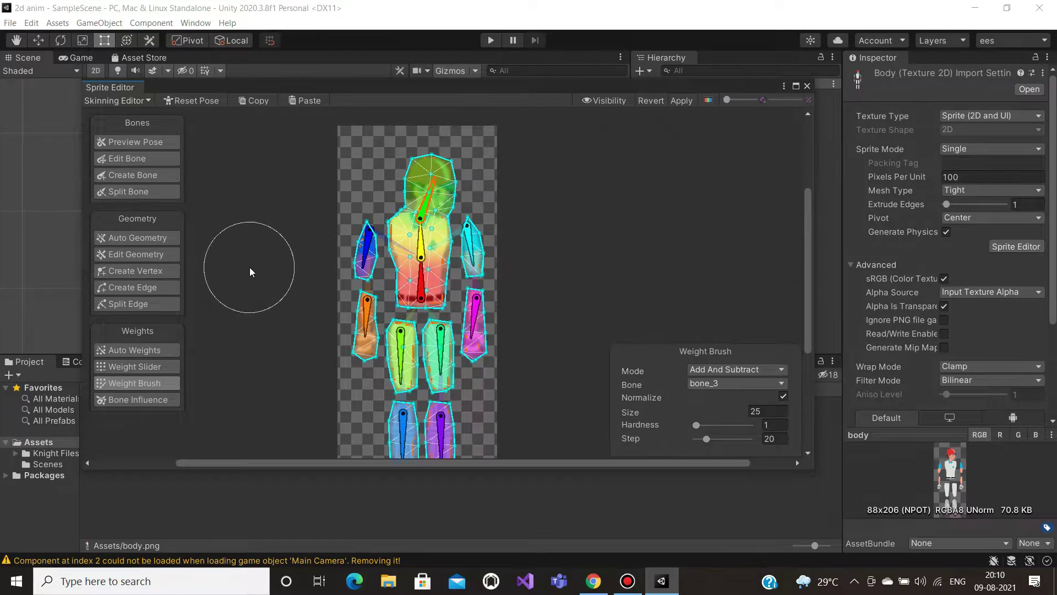
{"action": "left_click", "coordinate": [142, 399]}
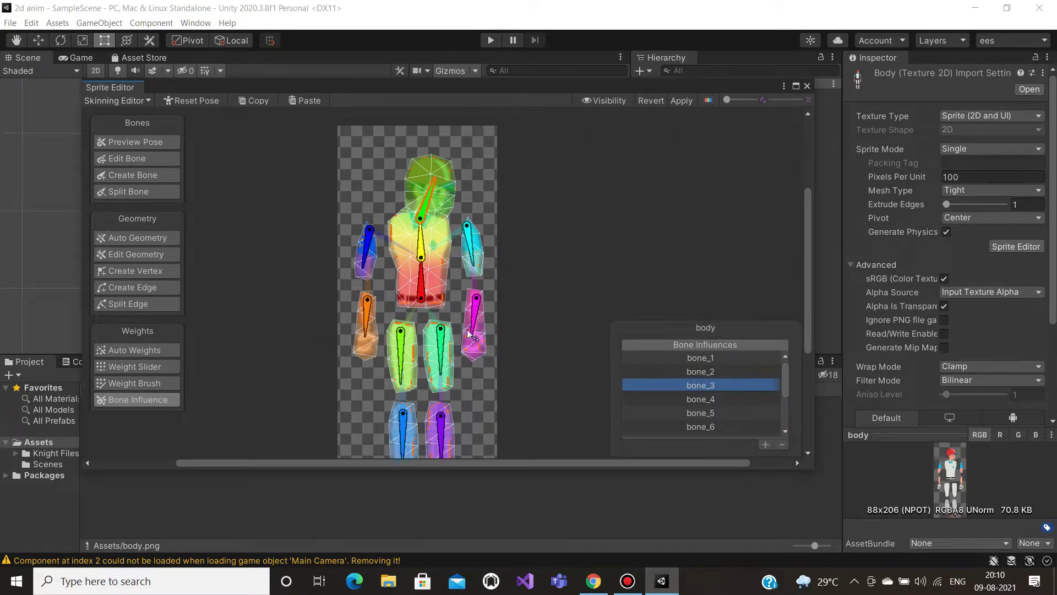
- Zoom the canvas out and back in to view the weighted cricketer sprite
{"action": "scroll", "coordinate": [432, 322], "scroll_direction": "down", "scroll_amount": 2}
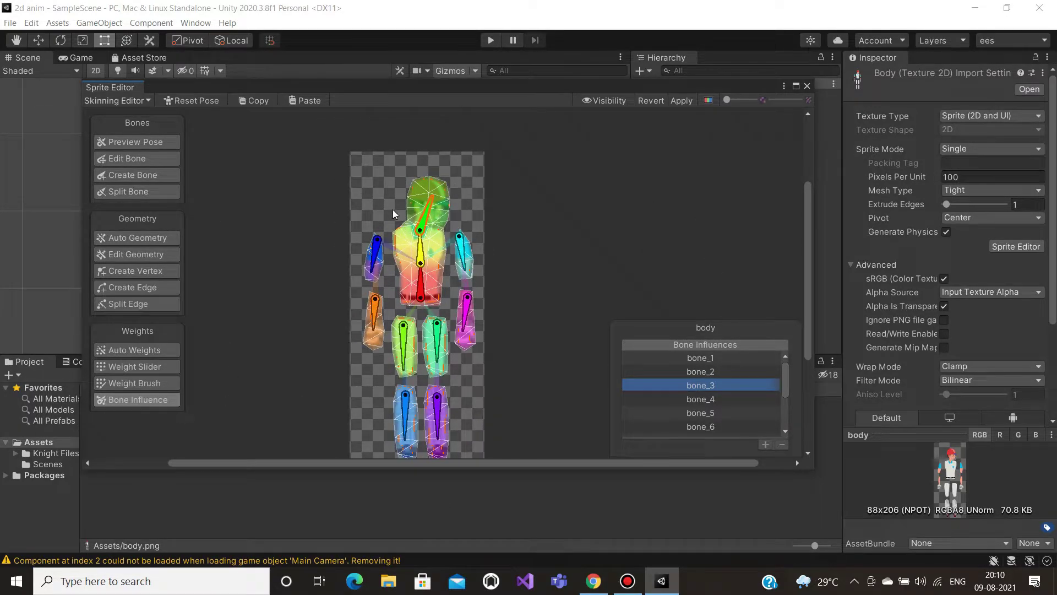
{"action": "scroll", "coordinate": [302, 261], "scroll_direction": "up", "scroll_amount": 2}
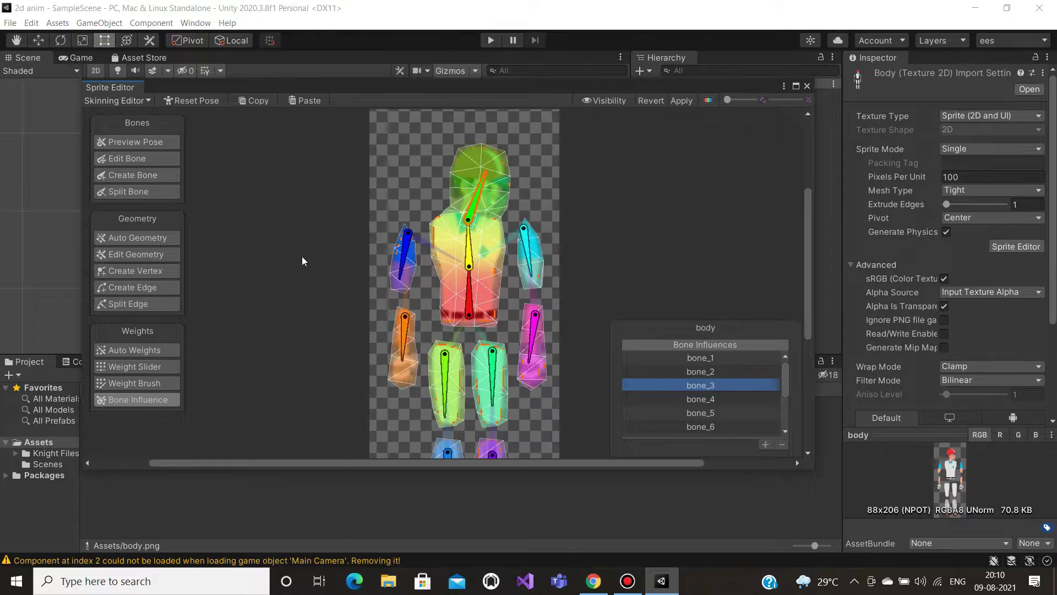
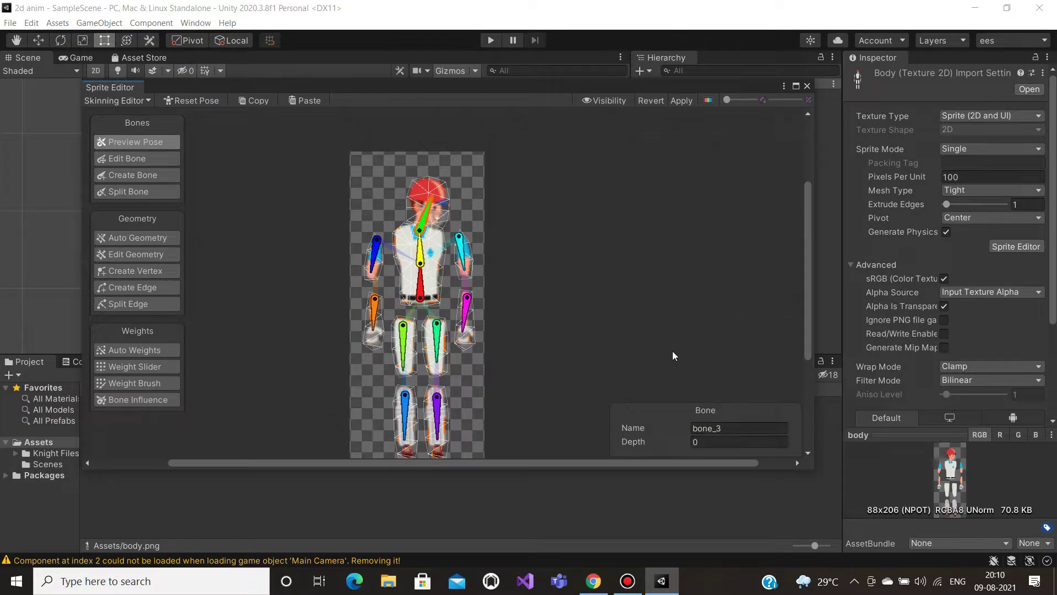
- Test-pose the skeleton by bending head, arm and thigh, reset the pose, then bend bone_2
{"action": "mouse_move", "coordinate": [417, 221]}
{"action": "left_mouse_down"}
{"action": "mouse_move", "coordinate": [445, 269]}
{"action": "mouse_move", "coordinate": [427, 261]}
{"action": "mouse_move", "coordinate": [414, 275]}
{"action": "mouse_move", "coordinate": [440, 281]}
{"action": "mouse_move", "coordinate": [424, 275]}
{"action": "mouse_move", "coordinate": [422, 215]}
{"action": "left_mouse_up"}
{"action": "left_click_drag", "start_coordinate": [462, 257], "coordinate": [463, 255]}
{"action": "left_click_drag", "start_coordinate": [409, 342], "coordinate": [408, 342]}
{"action": "mouse_move", "coordinate": [422, 279]}
{"action": "left_mouse_down"}
{"action": "mouse_move", "coordinate": [433, 296]}
{"action": "mouse_move", "coordinate": [433, 283]}
{"action": "left_mouse_up"}
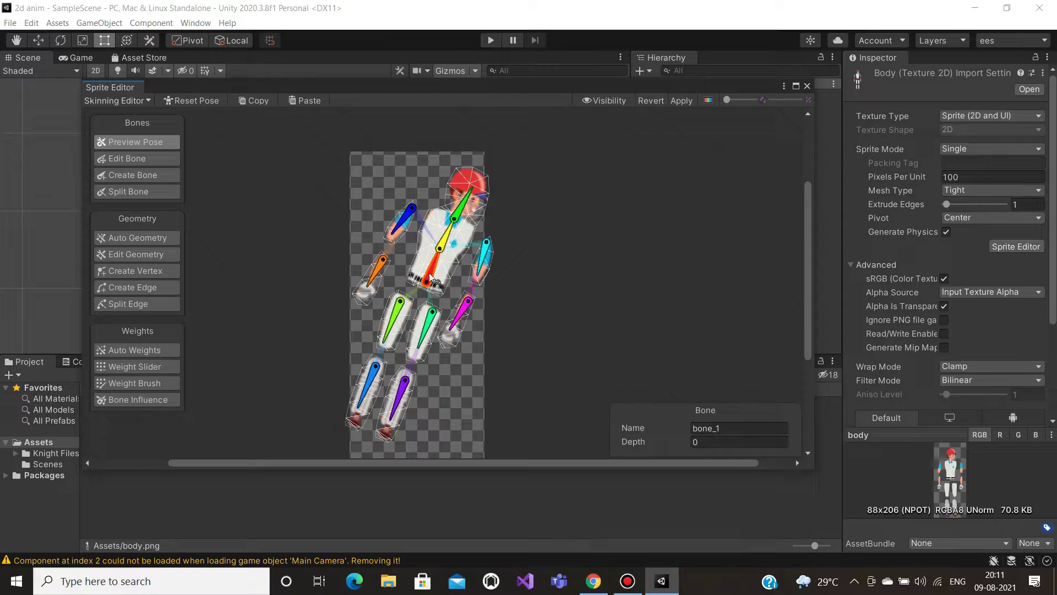
{"action": "left_click", "coordinate": [203, 101]}
{"action": "left_click", "coordinate": [422, 261]}
{"action": "mouse_move", "coordinate": [420, 257]}
{"action": "left_mouse_down"}
{"action": "mouse_move", "coordinate": [451, 258]}
{"action": "mouse_move", "coordinate": [422, 260]}
{"action": "left_mouse_up"}
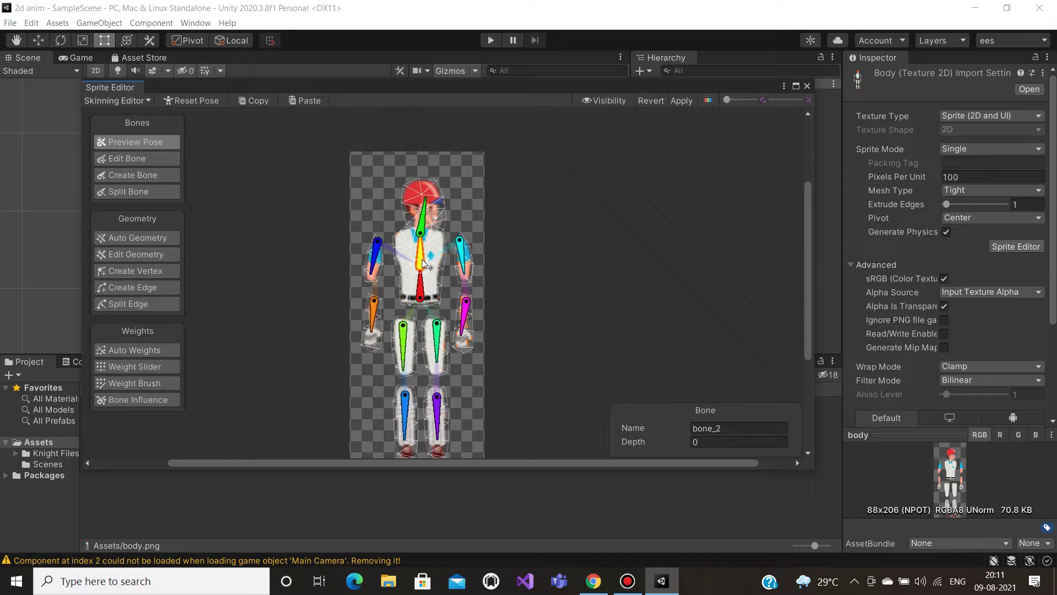
- Cycle through Weight Brush, Preview Pose, Weight Slider, Auto Weights and Create Vertex tools
{"action": "left_click", "coordinate": [142, 384]}
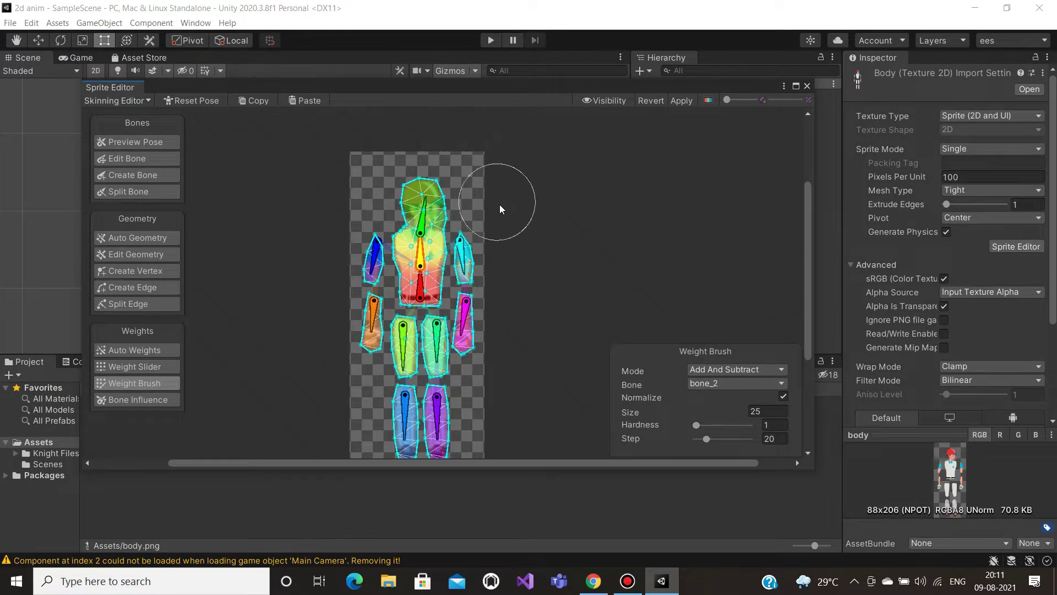
{"action": "key", "text": "shift+q"}
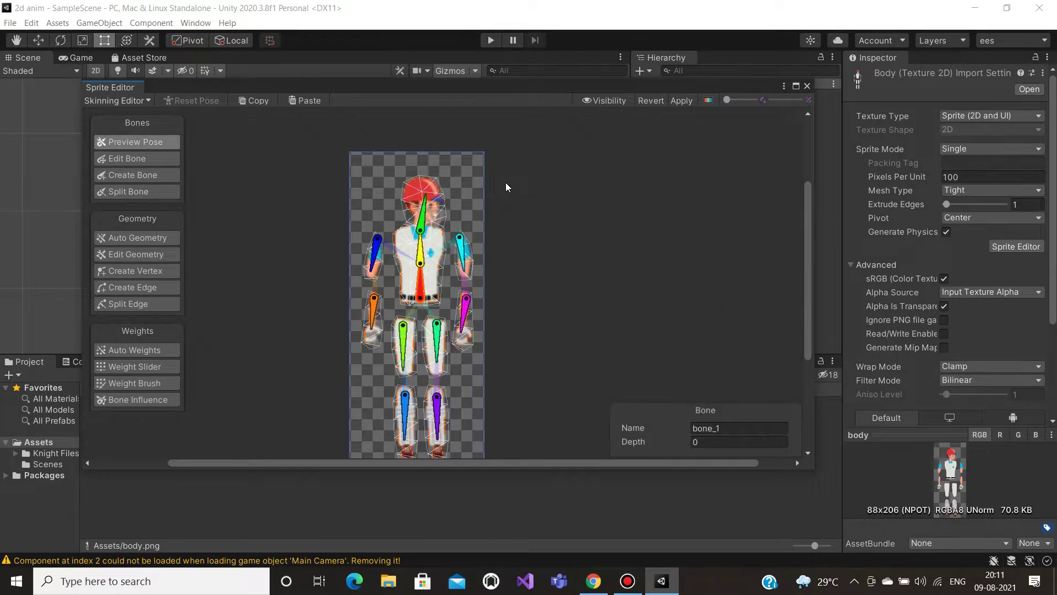
{"action": "key", "text": "shift+q"}
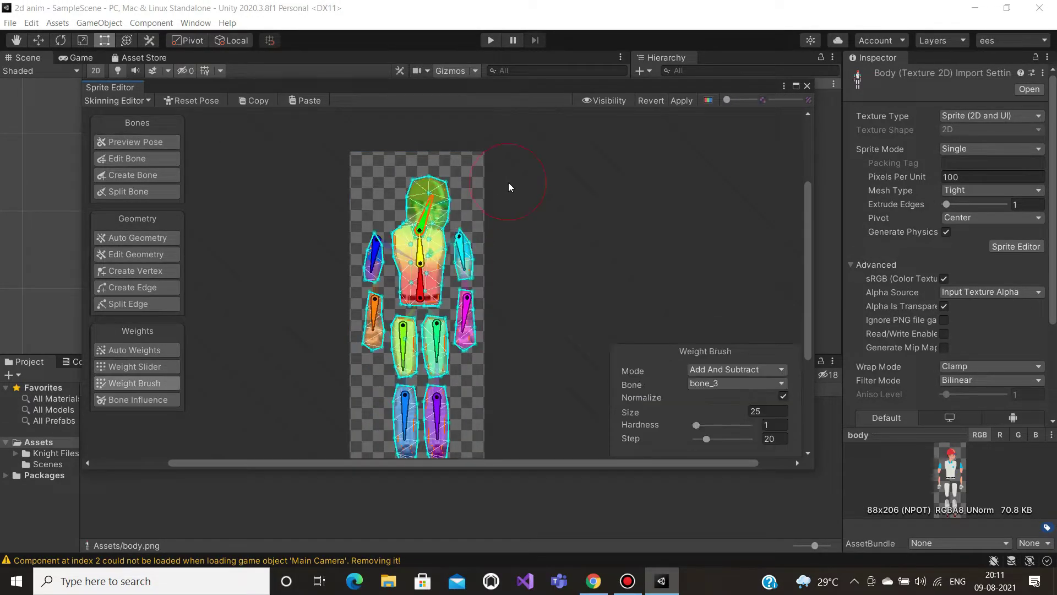
{"action": "key", "text": "shift+x"}
{"action": "key", "text": "shift+z"}
{"action": "key", "text": "shift+d"}
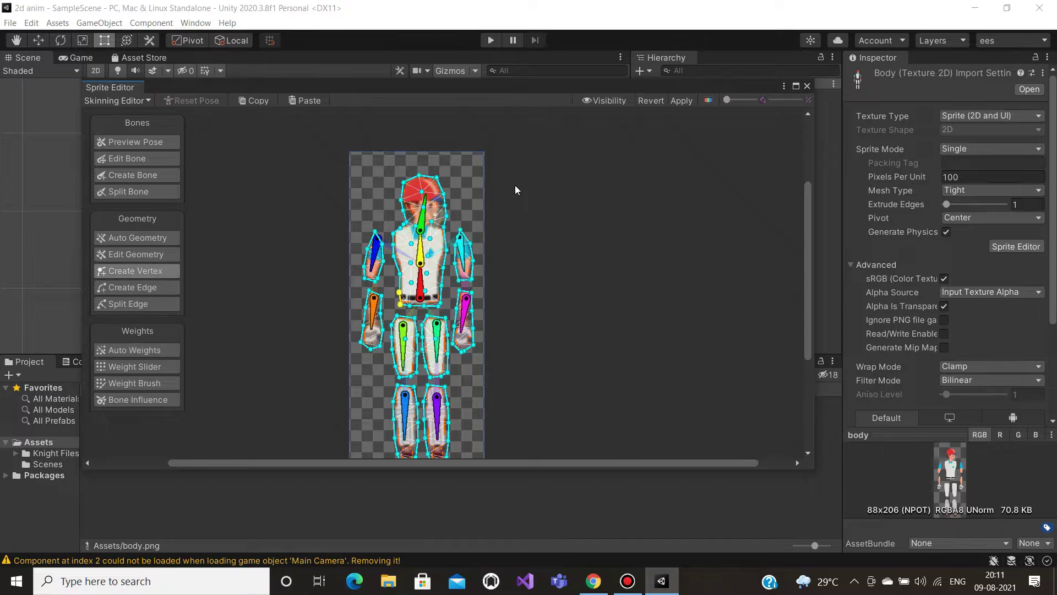
- Bend the sprite at bone_2 in Preview Pose, reset the pose, apply, and close the Sprite Editor
{"action": "left_click", "coordinate": [145, 142]}
{"action": "mouse_move", "coordinate": [428, 266]}
{"action": "left_mouse_down"}
{"action": "mouse_move", "coordinate": [415, 263]}
{"action": "mouse_move", "coordinate": [424, 263]}
{"action": "left_mouse_up"}
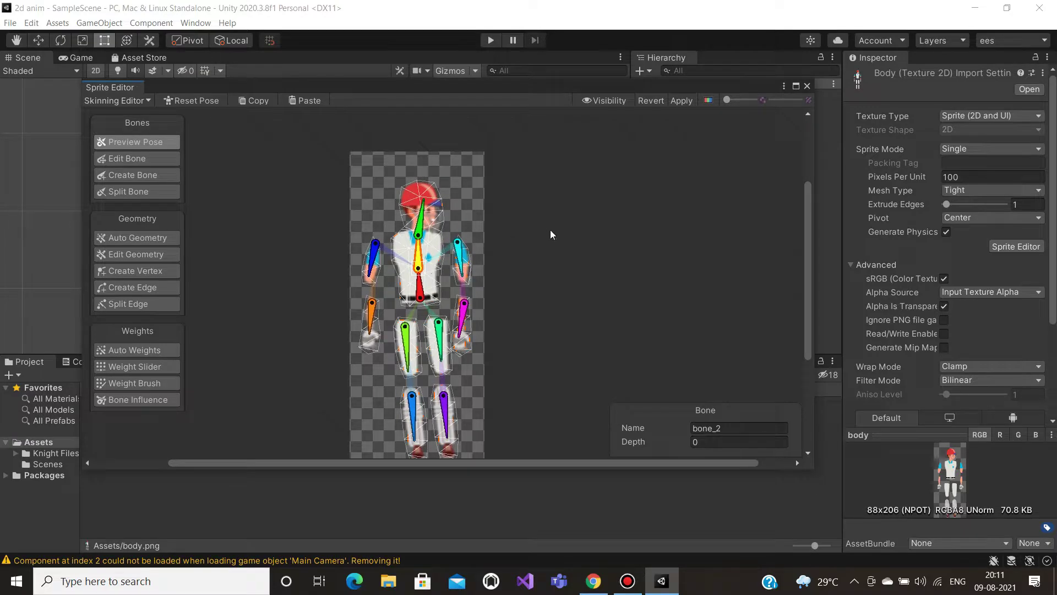
{"action": "left_click", "coordinate": [197, 101]}
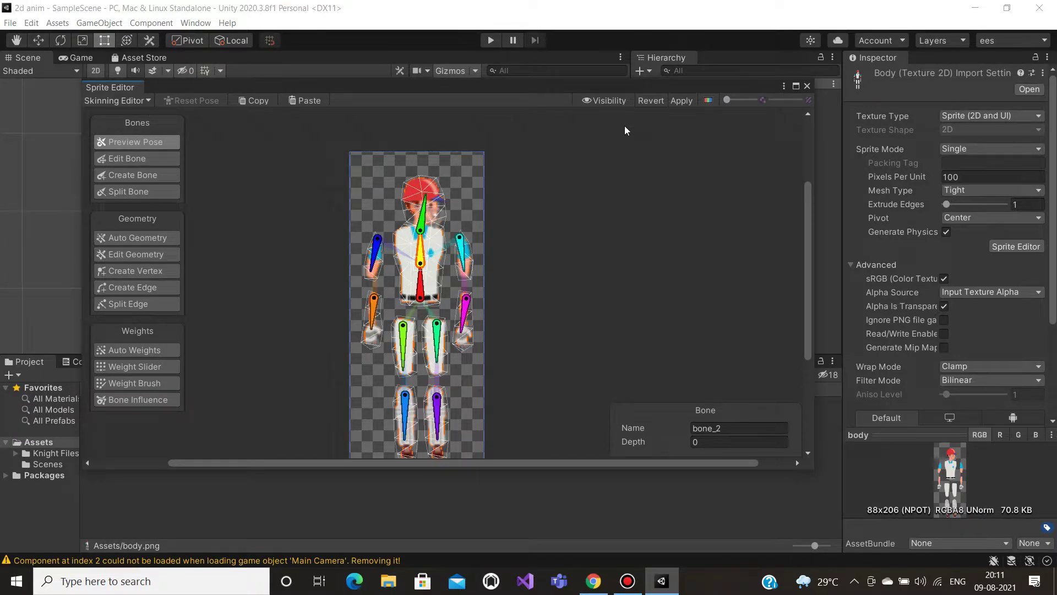
{"action": "left_click", "coordinate": [681, 101]}
{"action": "left_click", "coordinate": [807, 86]}
- Place the body sprite in the scene, enlarge it slightly, and move it left of the camera
{"action": "left_click_drag", "start_coordinate": [269, 426], "coordinate": [308, 188]}
{"action": "scroll", "coordinate": [292, 226], "scroll_direction": "up", "scroll_amount": 5}
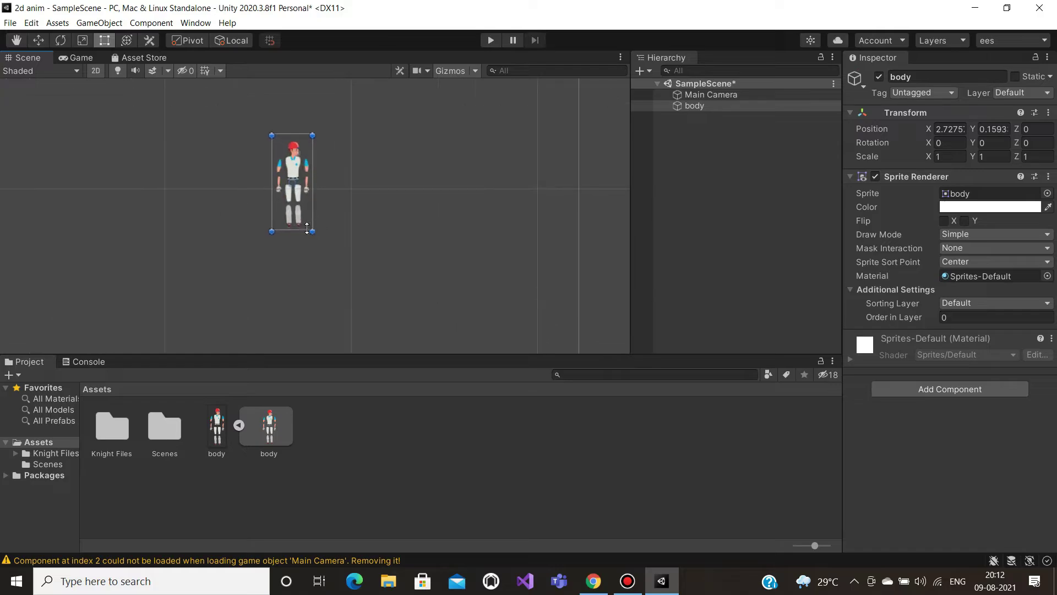
{"action": "middle_click_drag", "start_coordinate": [292, 231], "coordinate": [272, 323]}
{"action": "left_click_drag", "start_coordinate": [235, 131], "coordinate": [227, 114]}
{"action": "scroll", "coordinate": [434, 227], "scroll_direction": "down", "scroll_amount": 5}
{"action": "scroll", "coordinate": [451, 246], "scroll_direction": "down", "scroll_amount": 5}
{"action": "middle_click_drag", "start_coordinate": [407, 265], "coordinate": [303, 277]}
{"action": "left_click_drag", "start_coordinate": [286, 241], "coordinate": [133, 258]}
{"action": "scroll", "coordinate": [134, 258], "scroll_direction": "up", "scroll_amount": 2}
- Add a Sprite Skin component to body, create its bones, and shift the sprite right and up
{"action": "left_click", "coordinate": [695, 106]}
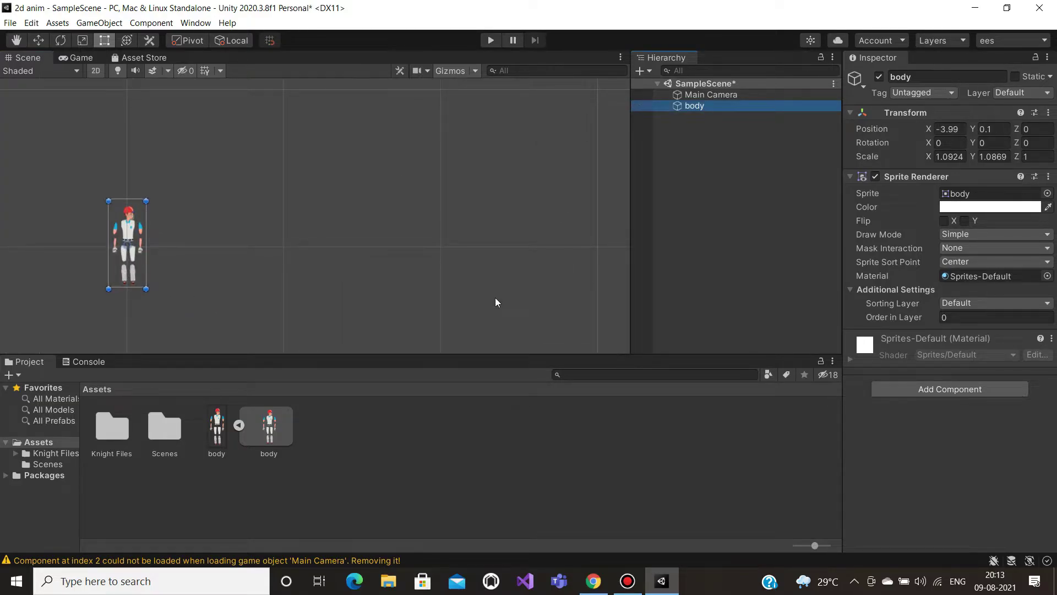
{"action": "left_click", "coordinate": [959, 386]}
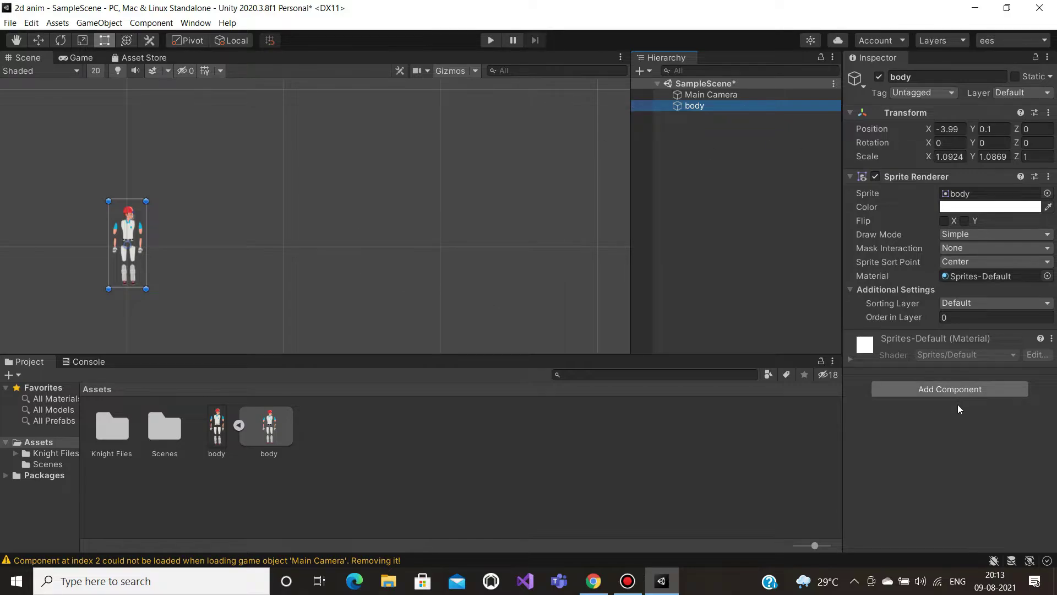
{"action": "key", "text": "BackSpace"}
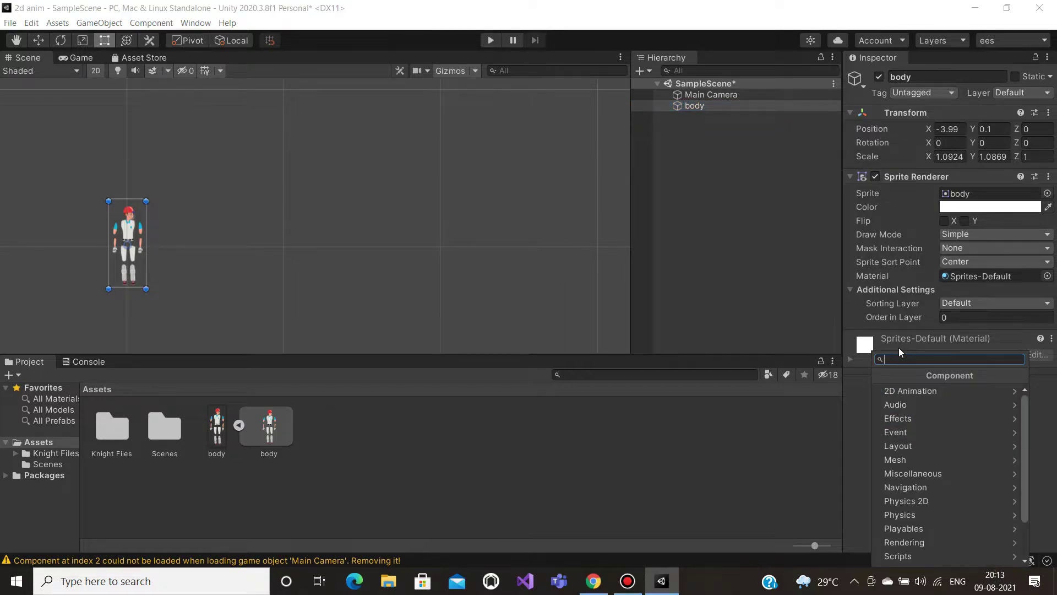
{"action": "type", "text": "sprite"}
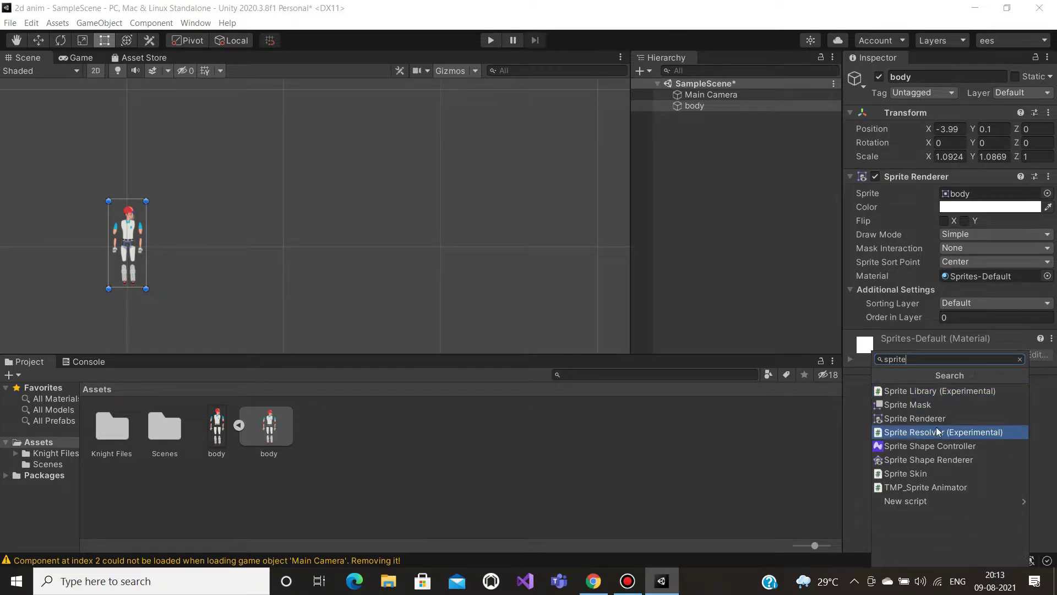
{"action": "left_click", "coordinate": [906, 473]}
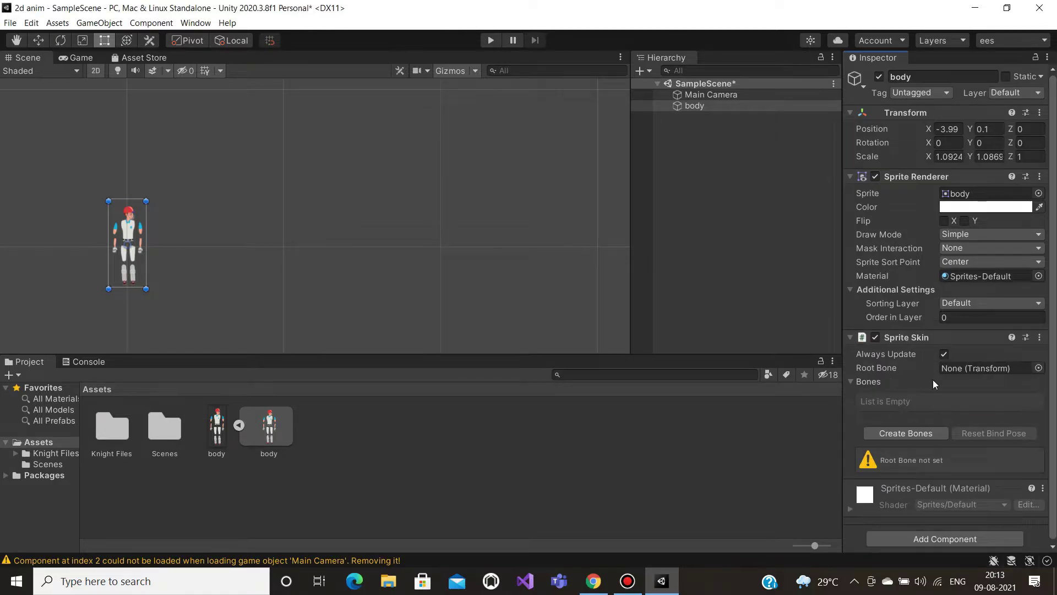
{"action": "left_click", "coordinate": [928, 433]}
{"action": "scroll", "coordinate": [125, 249], "scroll_direction": "up", "scroll_amount": 6}
{"action": "left_click_drag", "start_coordinate": [182, 160], "coordinate": [335, 123]}
{"action": "scroll", "coordinate": [349, 156], "scroll_direction": "down", "scroll_amount": 2}
{"action": "scroll", "coordinate": [349, 156], "scroll_direction": "down", "scroll_amount": 1}
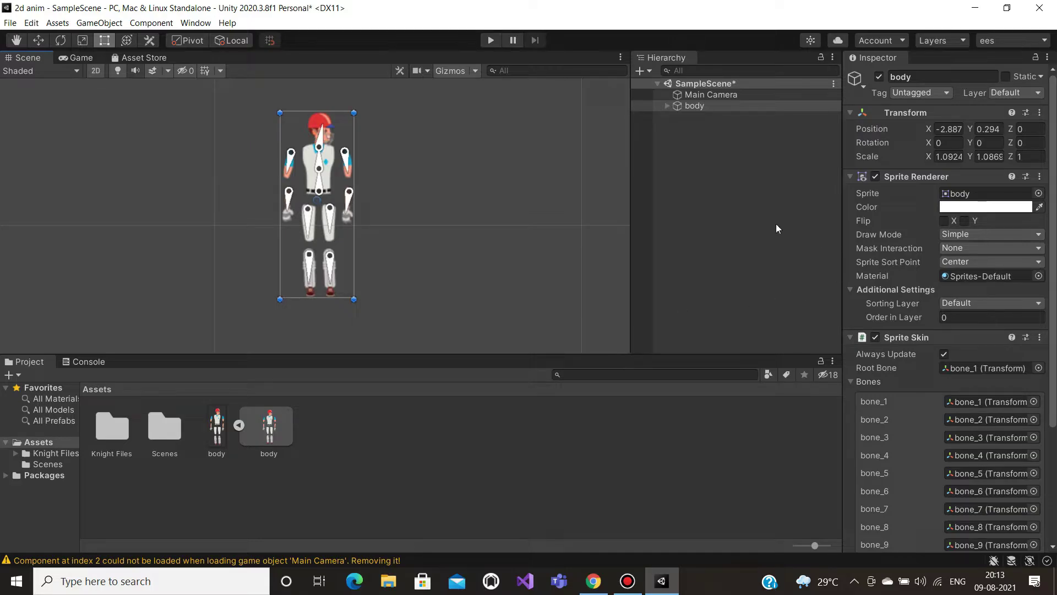
- Expand the body hierarchy to reveal bones under bone_1, bone_2 and bone_8
{"action": "left_click", "coordinate": [666, 106]}
{"action": "left_click", "coordinate": [677, 117]}
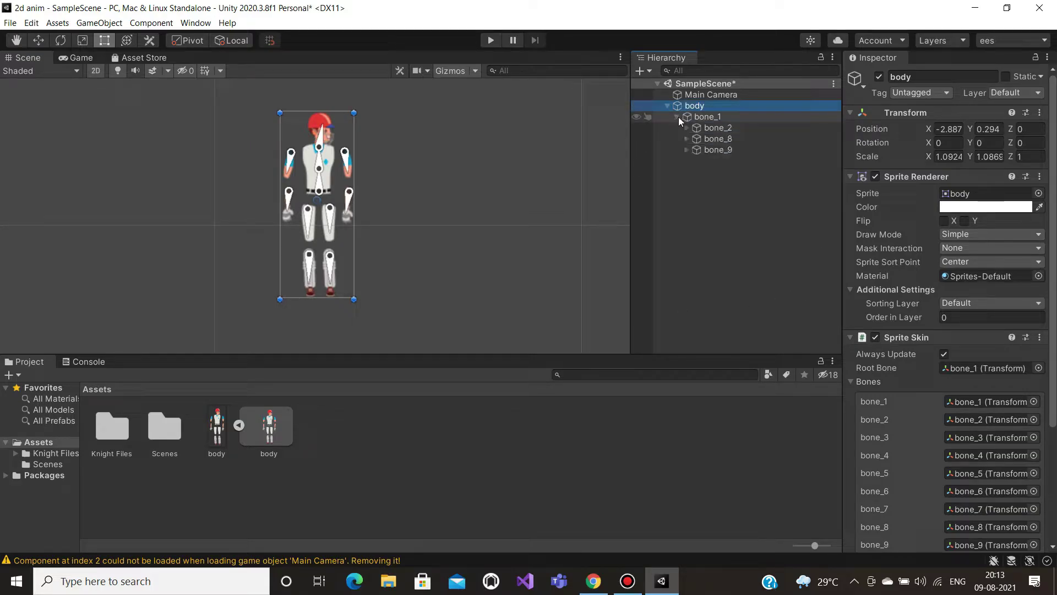
{"action": "left_click", "coordinate": [688, 128]}
{"action": "left_click", "coordinate": [686, 172]}
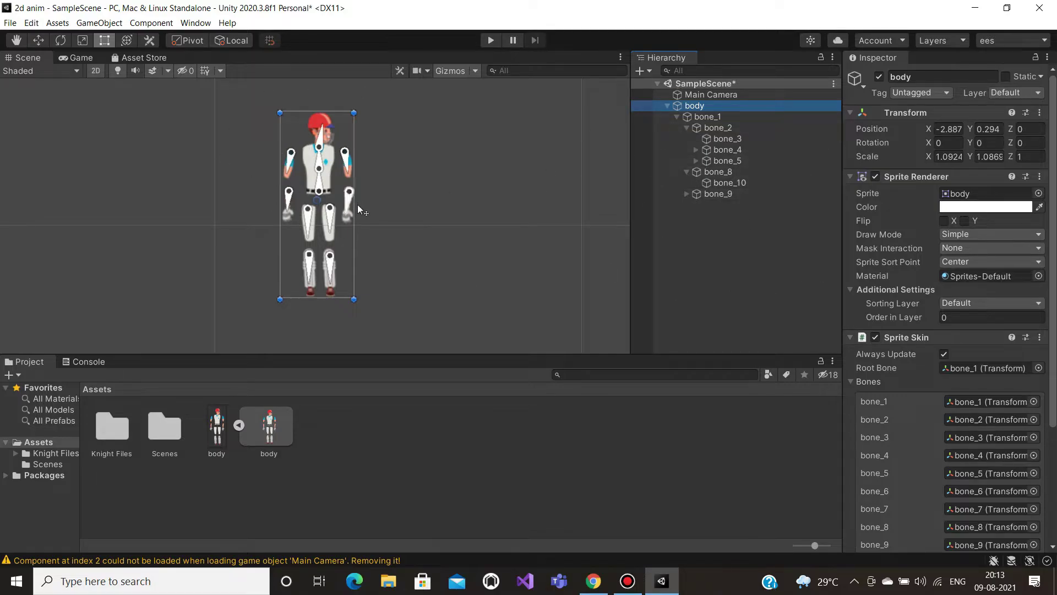
{"action": "left_click", "coordinate": [527, 242]}
{"action": "left_click", "coordinate": [310, 180]}
{"action": "left_click", "coordinate": [38, 42]}
- Select bone_9 and nudge the left thigh bone bone_8
{"action": "left_click", "coordinate": [329, 215]}
{"action": "left_click", "coordinate": [38, 40]}
{"action": "scroll", "coordinate": [333, 196], "scroll_direction": "up", "scroll_amount": 5}
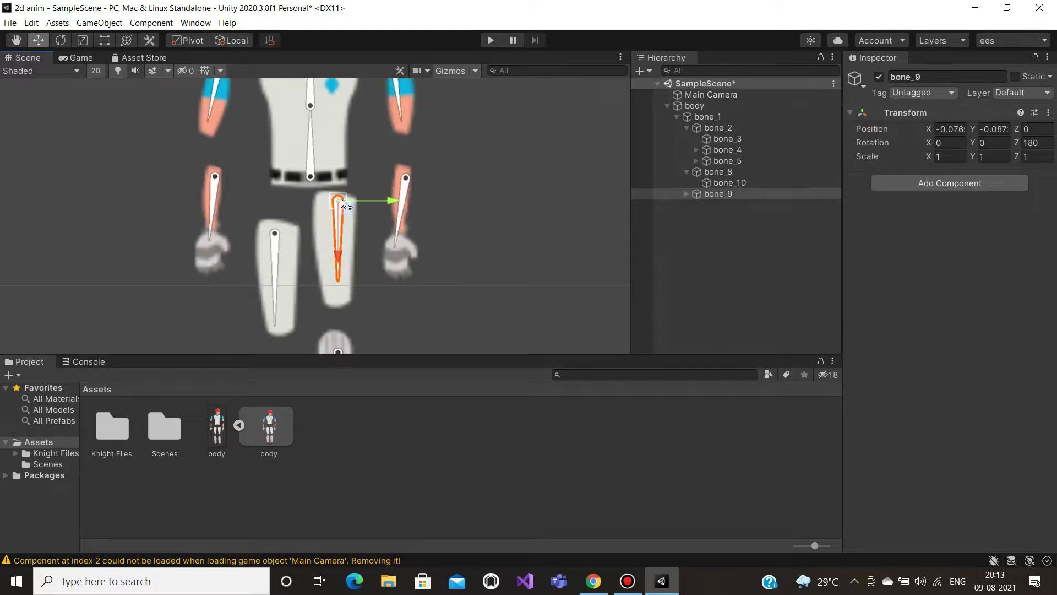
{"action": "left_click", "coordinate": [289, 271]}
{"action": "left_click_drag", "start_coordinate": [296, 203], "coordinate": [299, 201]}
{"action": "scroll", "coordinate": [311, 194], "scroll_direction": "down", "scroll_amount": 1}
- Move the left shin bones bone_10 and bone_11 up to join the thigh
{"action": "left_click", "coordinate": [338, 194]}
{"action": "scroll", "coordinate": [336, 237], "scroll_direction": "down", "scroll_amount": 2}
{"action": "middle_click_drag", "start_coordinate": [395, 293], "coordinate": [412, 219]}
{"action": "left_click", "coordinate": [316, 238]}
{"action": "left_click_drag", "start_coordinate": [326, 237], "coordinate": [354, 193]}
{"action": "left_click", "coordinate": [350, 265]}
{"action": "left_click", "coordinate": [321, 206]}
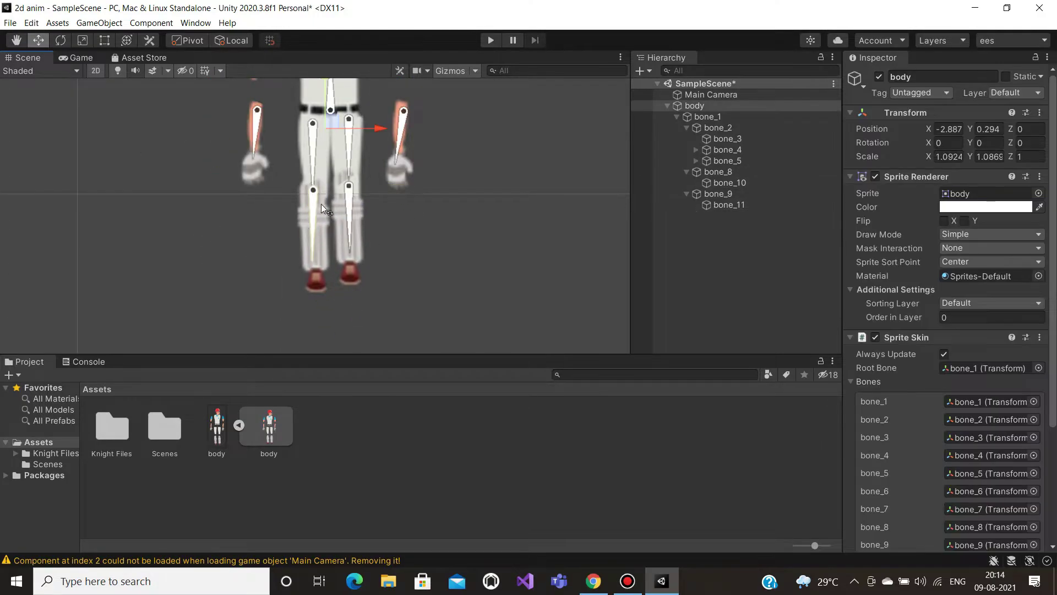
{"action": "left_click", "coordinate": [313, 209]}
{"action": "middle_click_drag", "start_coordinate": [162, 210], "coordinate": [179, 312]}
- Move forearm bone_7 up to the elbow and upper arm bone_5 to the shoulder
{"action": "left_click", "coordinate": [39, 42]}
{"action": "left_click", "coordinate": [272, 233]}
{"action": "left_click_drag", "start_coordinate": [287, 219], "coordinate": [281, 182]}
{"action": "left_click", "coordinate": [274, 141]}
{"action": "left_click_drag", "start_coordinate": [286, 134], "coordinate": [315, 118]}
{"action": "left_click", "coordinate": [311, 130]}
{"action": "left_click", "coordinate": [294, 142]}
{"action": "left_click", "coordinate": [304, 139]}
{"action": "left_click", "coordinate": [304, 141]}
- Move upper arm bone_4 to the shoulder and attach forearm bone_6 at the elbow
{"action": "left_click", "coordinate": [413, 132]}
{"action": "left_click_drag", "start_coordinate": [423, 124], "coordinate": [398, 116]}
{"action": "left_click", "coordinate": [394, 222]}
{"action": "left_click_drag", "start_coordinate": [395, 212], "coordinate": [395, 176]}
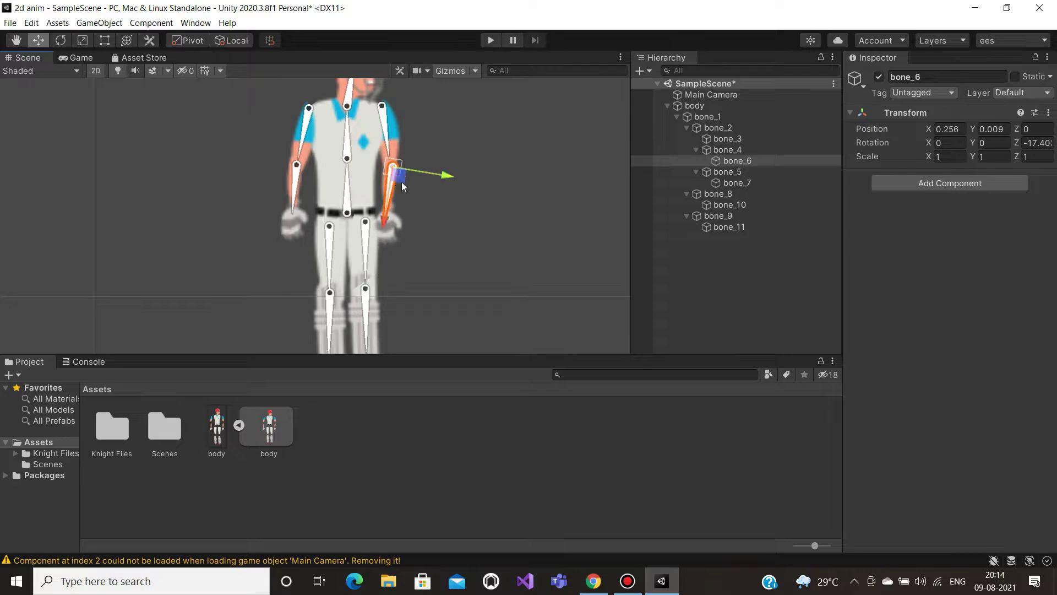
{"action": "left_click", "coordinate": [458, 132]}
{"action": "middle_click_drag", "start_coordinate": [463, 122], "coordinate": [457, 194]}
{"action": "scroll", "coordinate": [457, 194], "scroll_direction": "down", "scroll_amount": 8}
{"action": "scroll", "coordinate": [351, 172], "scroll_direction": "up", "scroll_amount": 5}
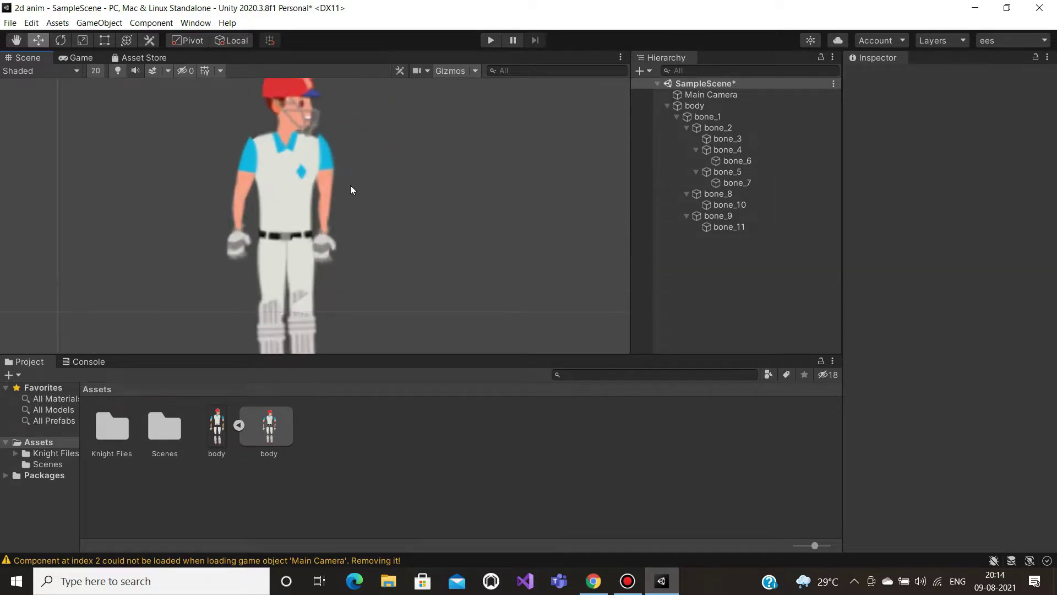
- Fine-tune the bone_6 elbow joint and swing the bone_5 upper arm outward
{"action": "key", "text": "w"}
{"action": "left_click", "coordinate": [326, 200]}
{"action": "left_click_drag", "start_coordinate": [328, 201], "coordinate": [325, 196]}
{"action": "left_click", "coordinate": [383, 152]}
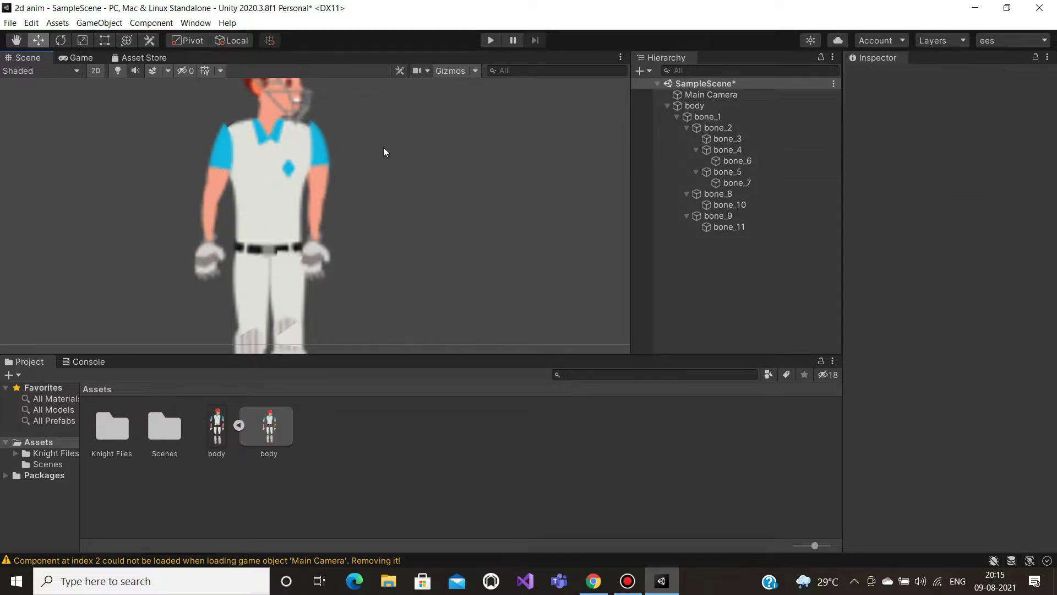
{"action": "left_click", "coordinate": [226, 146]}
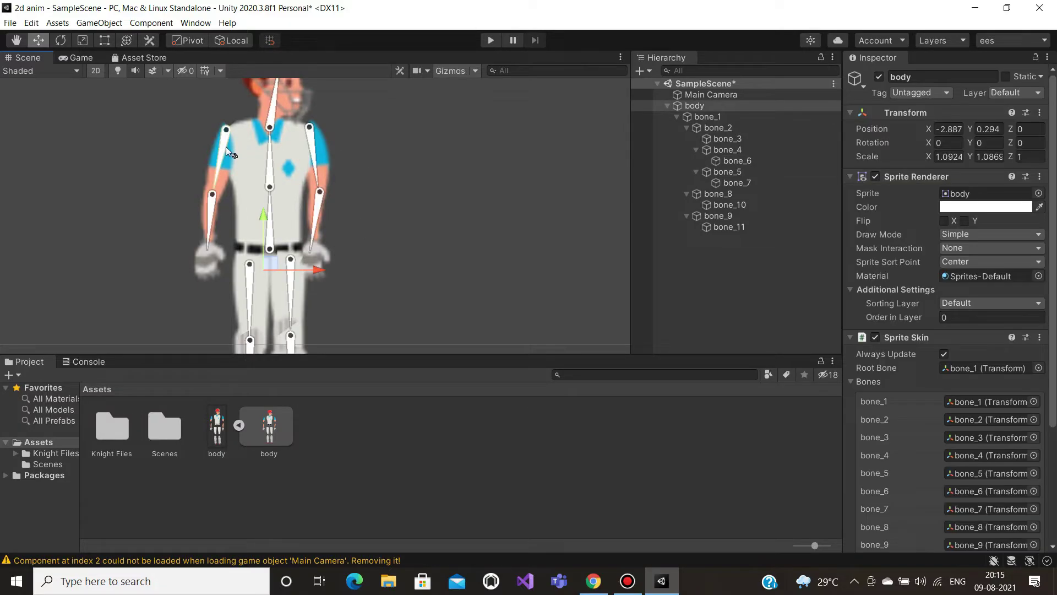
{"action": "left_click_drag", "start_coordinate": [224, 164], "coordinate": [233, 143]}
{"action": "left_click", "coordinate": [39, 41]}
{"action": "left_click", "coordinate": [182, 147]}
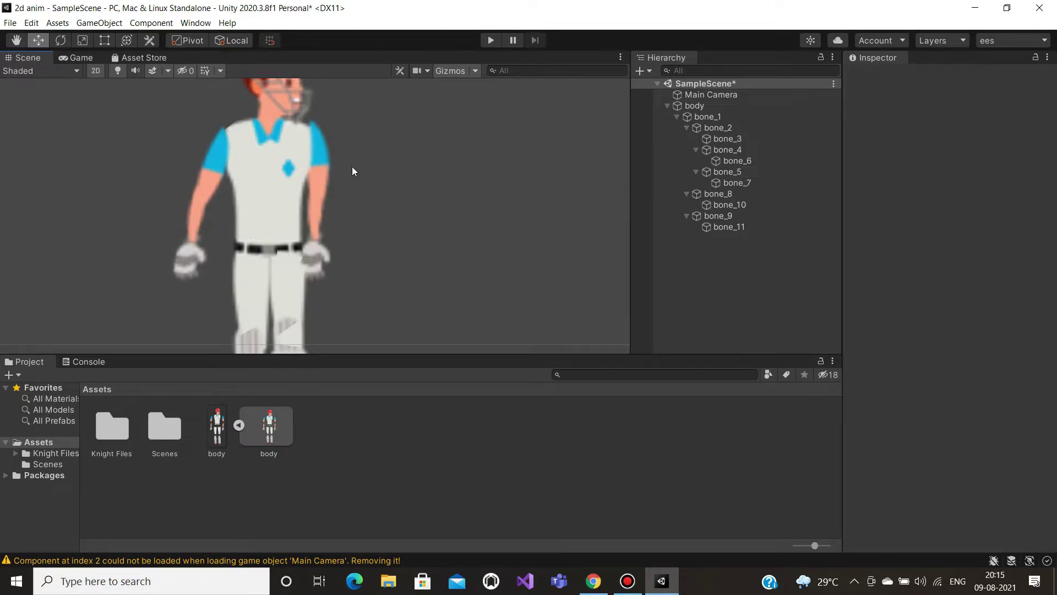
- Shift the bone_4 upper arm into its new position with the Move tool
{"action": "left_click", "coordinate": [316, 158]}
{"action": "left_click", "coordinate": [312, 158]}
{"action": "left_click", "coordinate": [41, 41]}
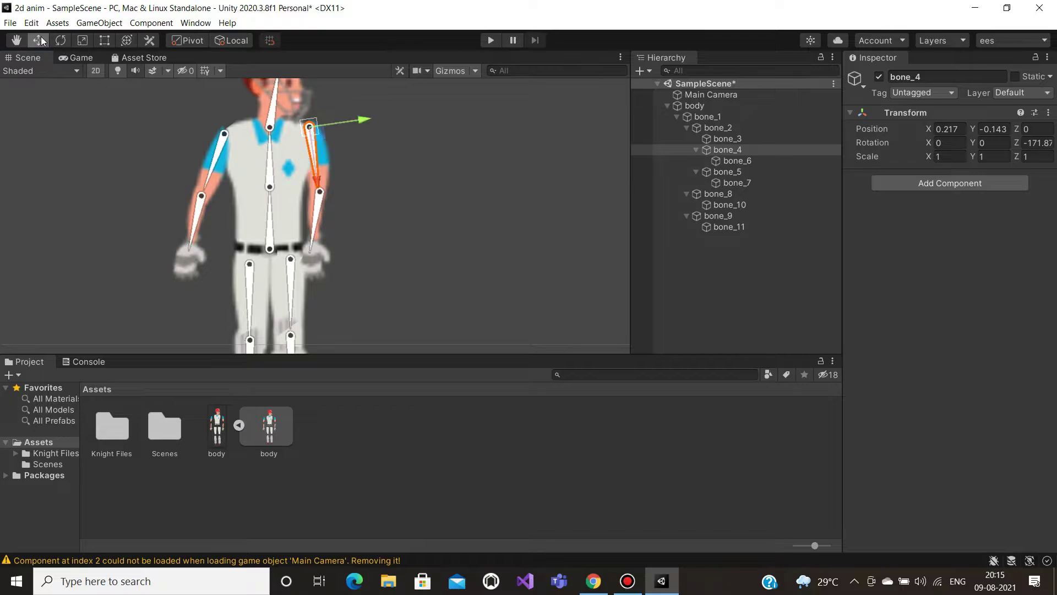
{"action": "mouse_move", "coordinate": [317, 143]}
{"action": "left_mouse_down"}
{"action": "mouse_move", "coordinate": [328, 143]}
{"action": "mouse_move", "coordinate": [320, 139]}
{"action": "left_mouse_up"}
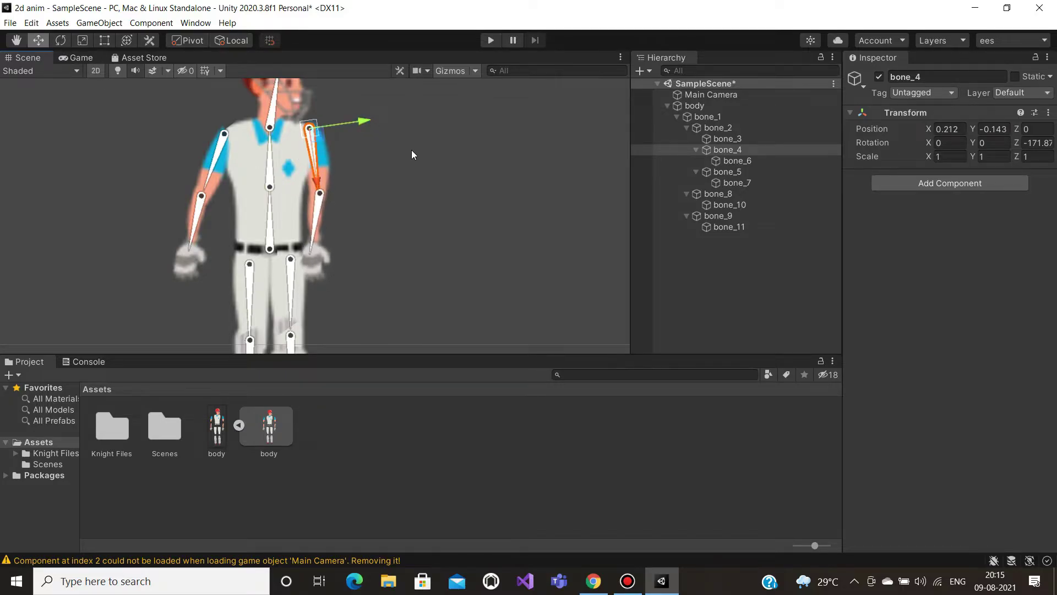
{"action": "left_click", "coordinate": [436, 188]}
{"action": "scroll", "coordinate": [436, 188], "scroll_direction": "down", "scroll_amount": 10}
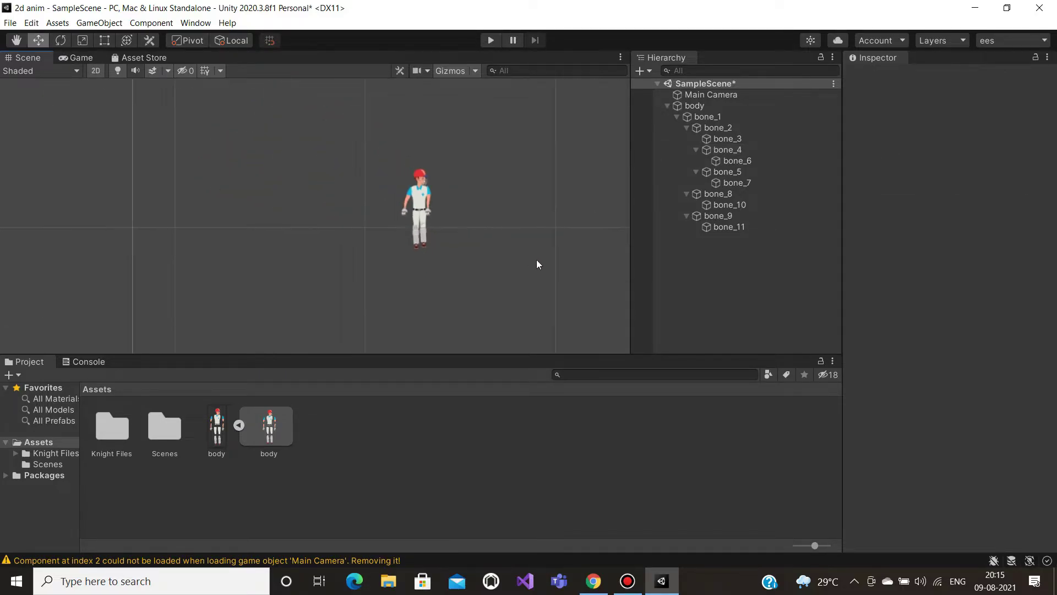
- Pull the bone_4 upper arm slightly down and adjust the bone_6 forearm
{"action": "scroll", "coordinate": [416, 236], "scroll_direction": "up", "scroll_amount": 5}
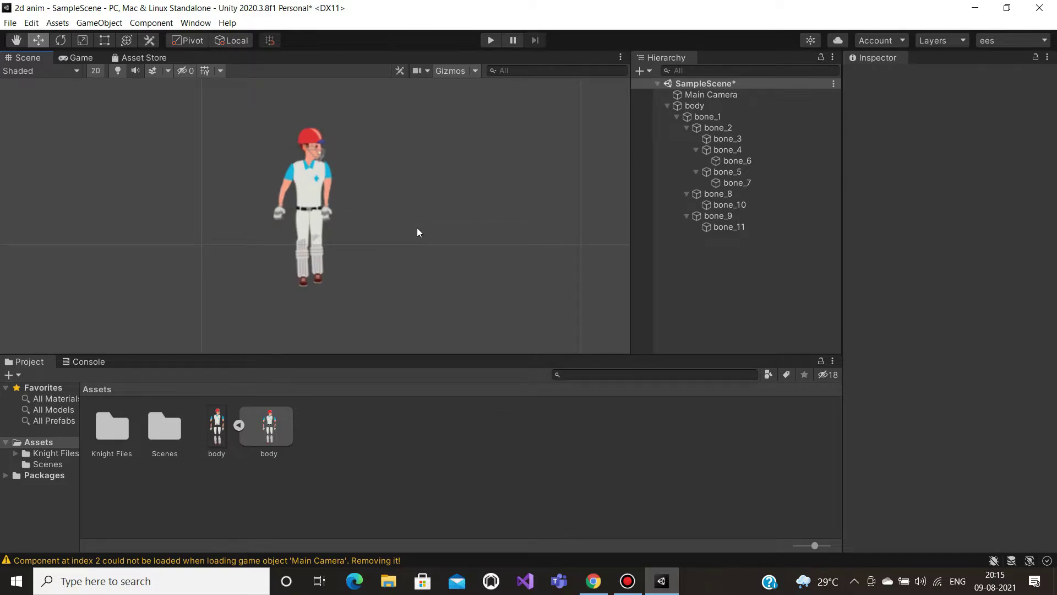
{"action": "left_click", "coordinate": [315, 188]}
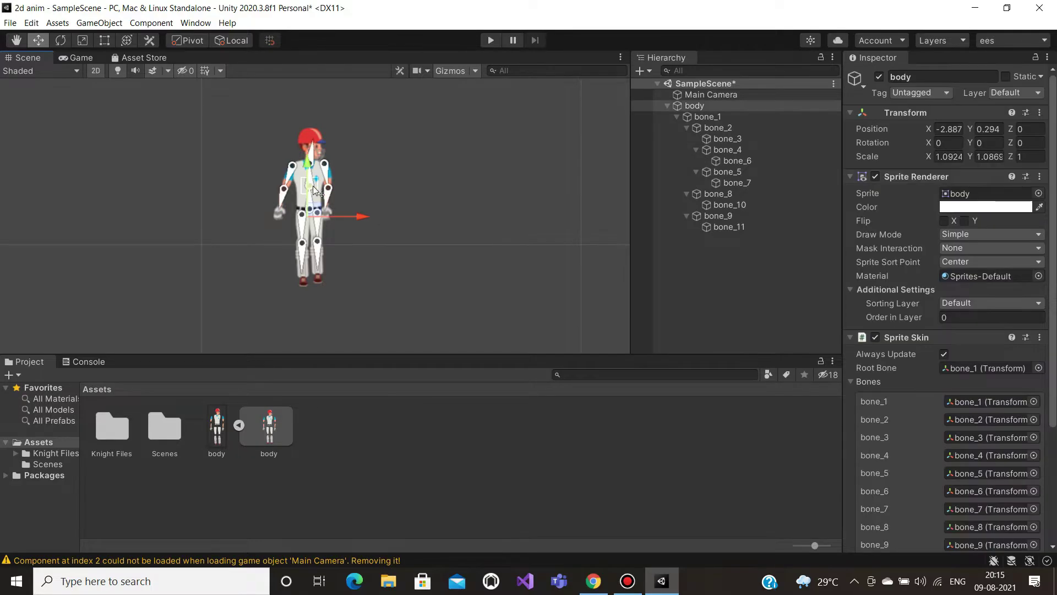
{"action": "left_click_drag", "start_coordinate": [329, 174], "coordinate": [331, 201]}
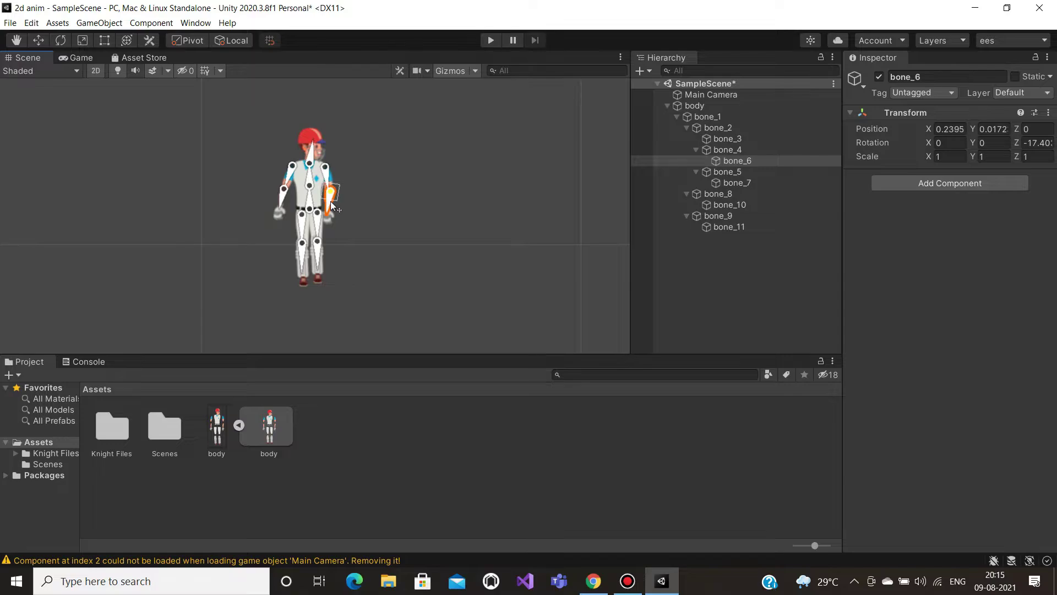
{"action": "left_click", "coordinate": [391, 213]}
{"action": "scroll", "coordinate": [329, 200], "scroll_direction": "up", "scroll_amount": 2}
- Rotate the whole character from bone_1, then nudge the bone_9 leg and bone_11 foot
{"action": "left_click", "coordinate": [289, 190]}
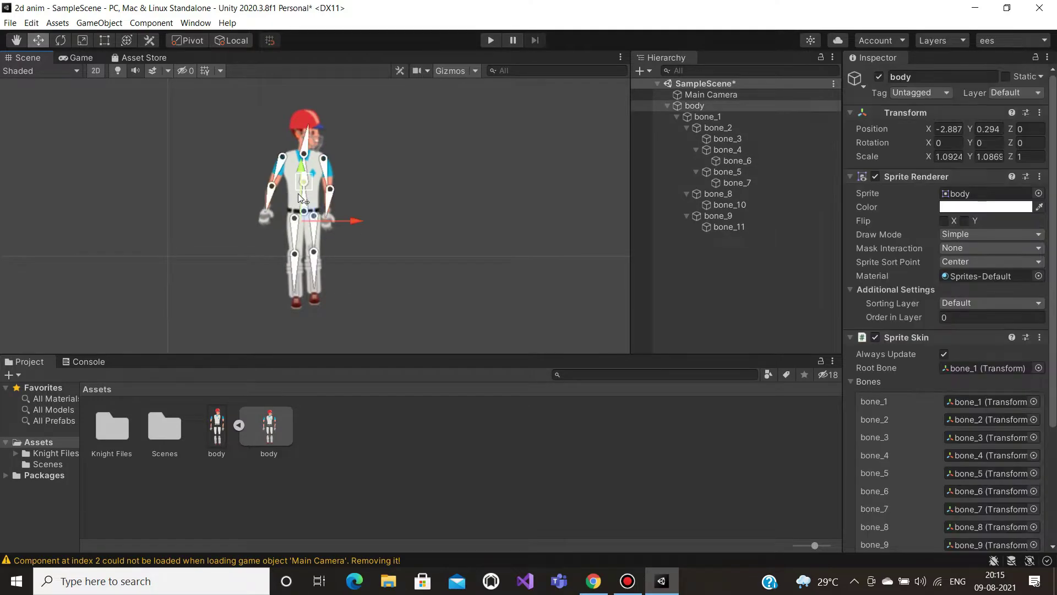
{"action": "left_click", "coordinate": [302, 199]}
{"action": "left_click_drag", "start_coordinate": [302, 197], "coordinate": [315, 262]}
{"action": "left_click", "coordinate": [313, 227]}
{"action": "left_click", "coordinate": [315, 261]}
{"action": "left_click", "coordinate": [375, 264]}
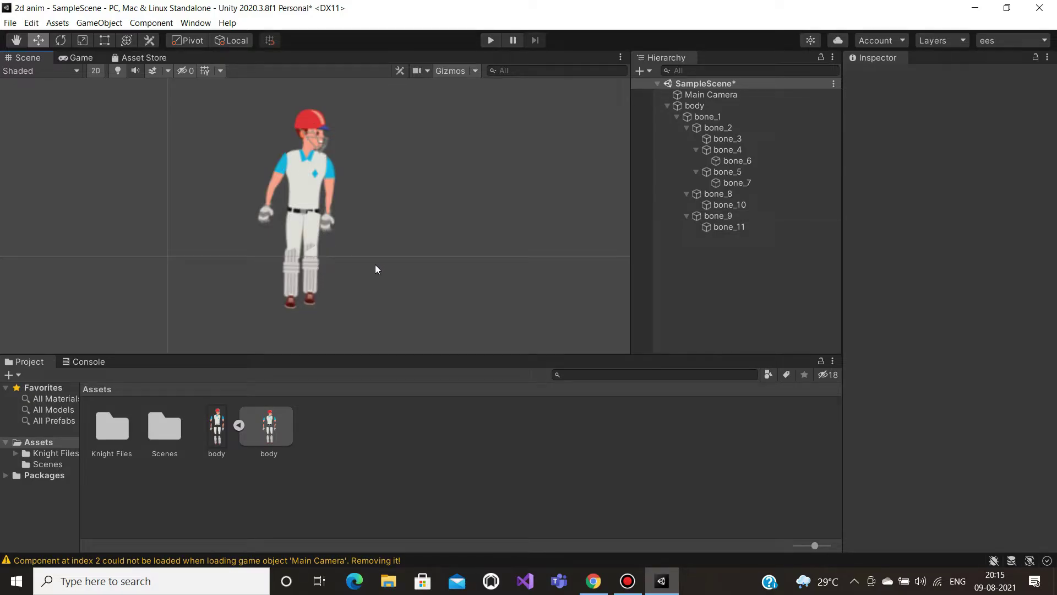
- Rotate the bone_6 and bone_7 forearms, then select the body texture's import settings
{"action": "left_click", "coordinate": [323, 246]}
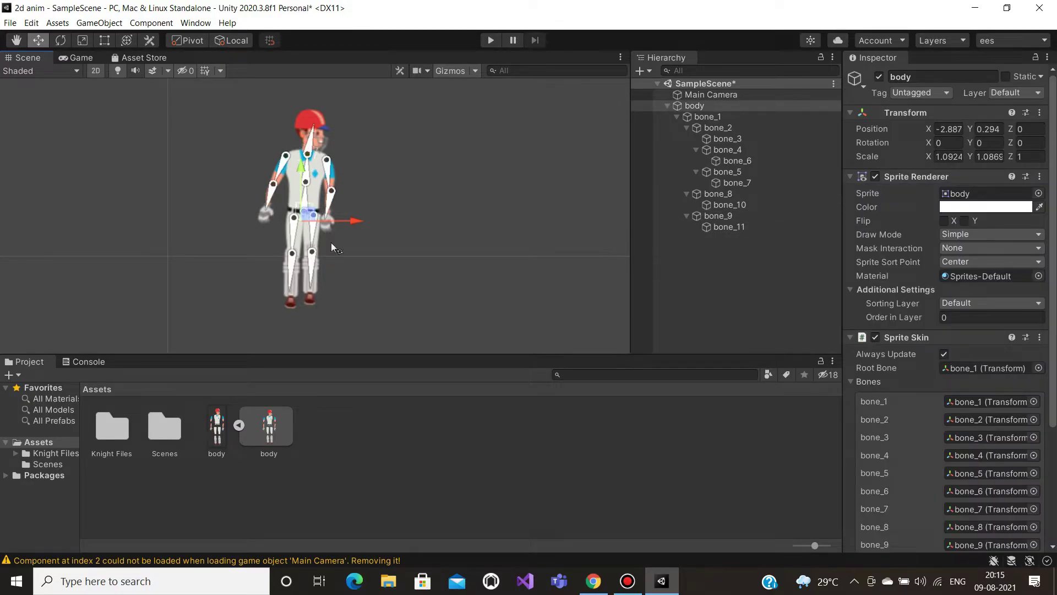
{"action": "left_click", "coordinate": [330, 210]}
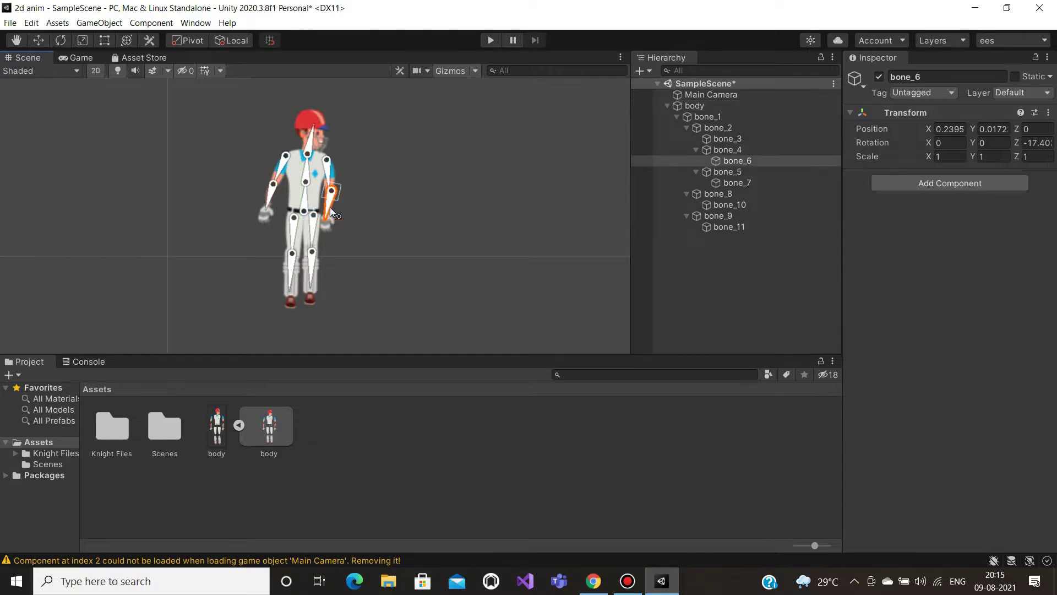
{"action": "left_click_drag", "start_coordinate": [329, 206], "coordinate": [268, 260]}
{"action": "left_click", "coordinate": [272, 196]}
{"action": "left_click", "coordinate": [470, 225]}
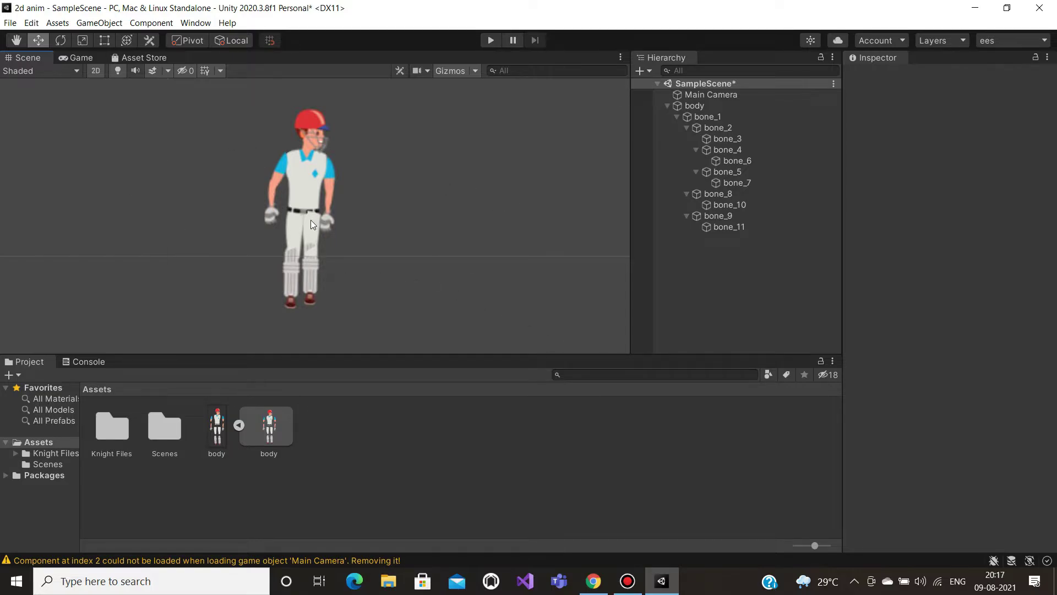
{"action": "left_click", "coordinate": [316, 259]}
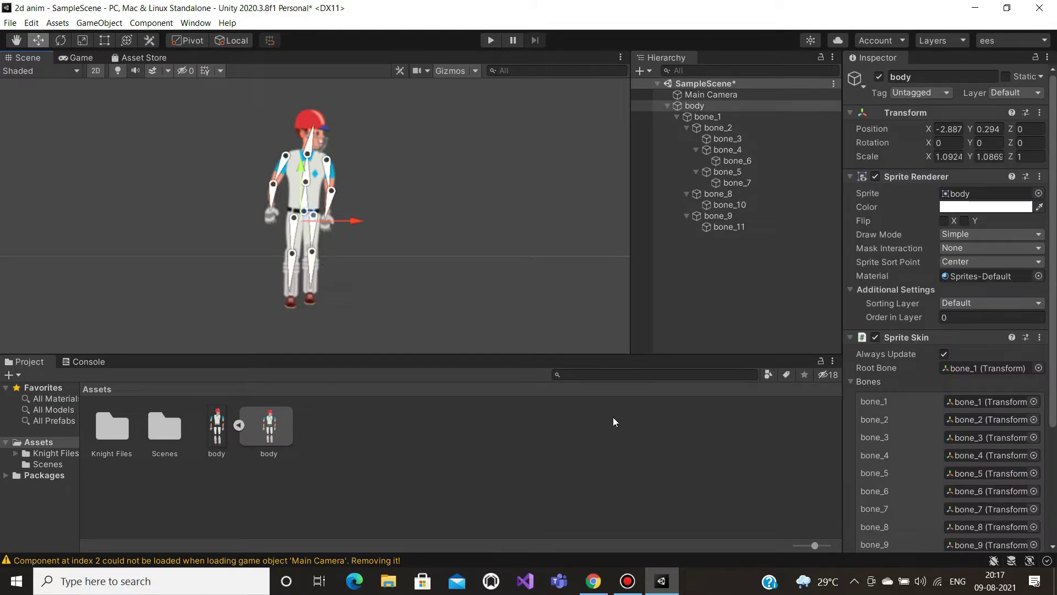
{"action": "left_click", "coordinate": [271, 428]}
- Open the body sprite in the Sprite Editor's Skinning Editor
{"action": "left_click", "coordinate": [1016, 246]}
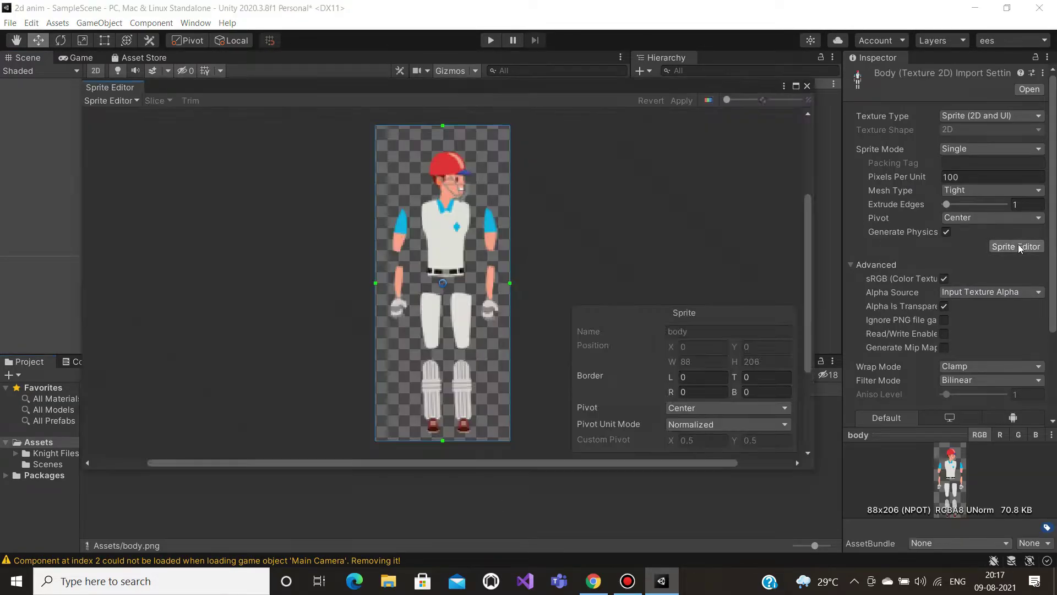
{"action": "left_click", "coordinate": [125, 104]}
{"action": "left_click", "coordinate": [134, 167]}
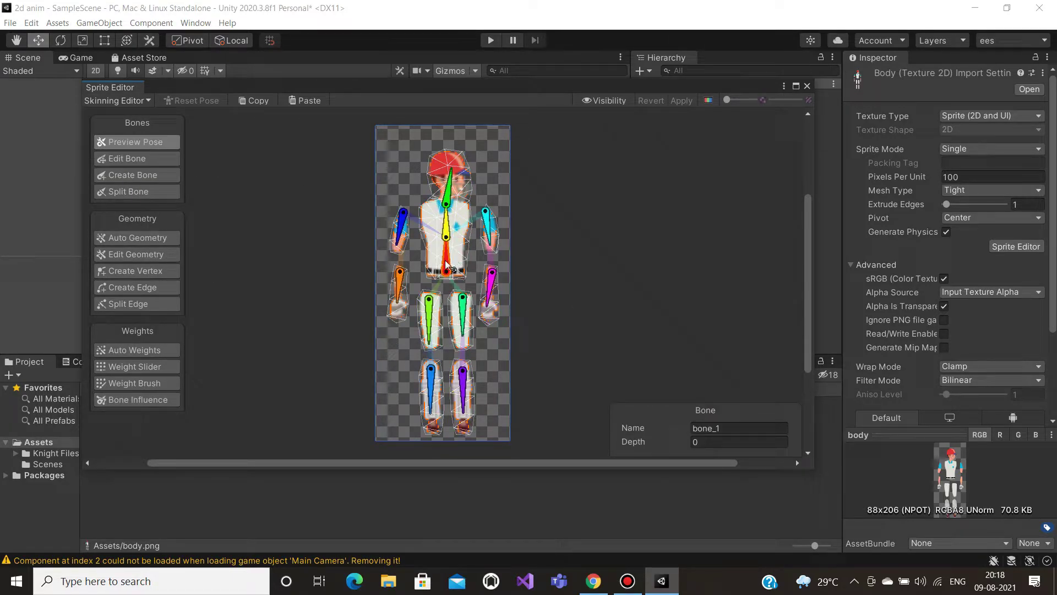
{"action": "left_click", "coordinate": [700, 442]}
- Inspect the depth values of leg bones bone_8, bone_9 and bone_10
{"action": "left_click", "coordinate": [429, 311]}
{"action": "left_click", "coordinate": [702, 442]}
{"action": "key", "text": "BackSpace"}
{"action": "left_click", "coordinate": [463, 314]}
{"action": "left_click", "coordinate": [711, 438]}
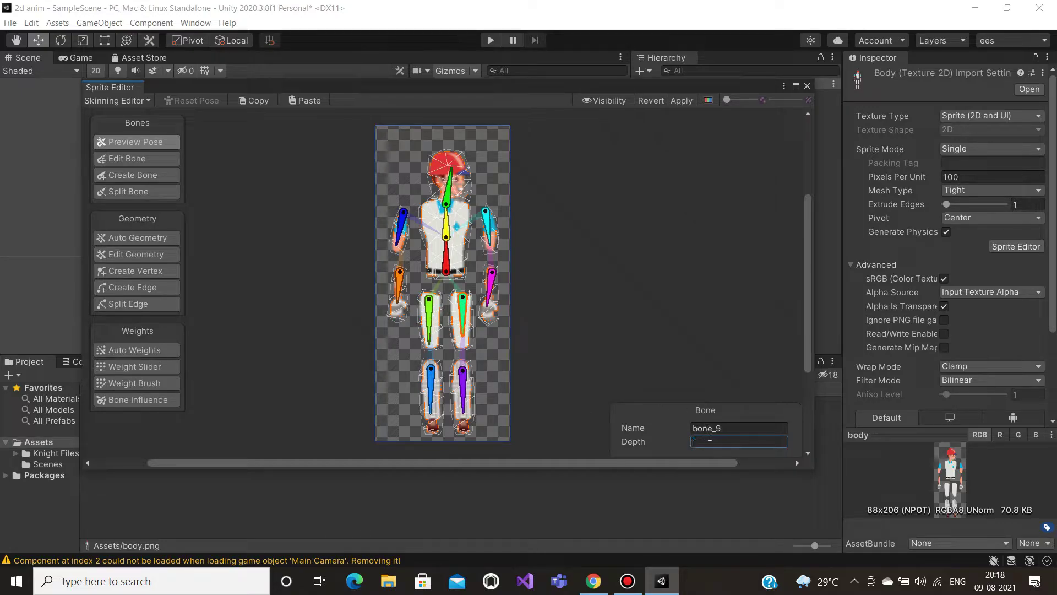
{"action": "left_click", "coordinate": [431, 386]}
{"action": "left_click", "coordinate": [715, 442]}
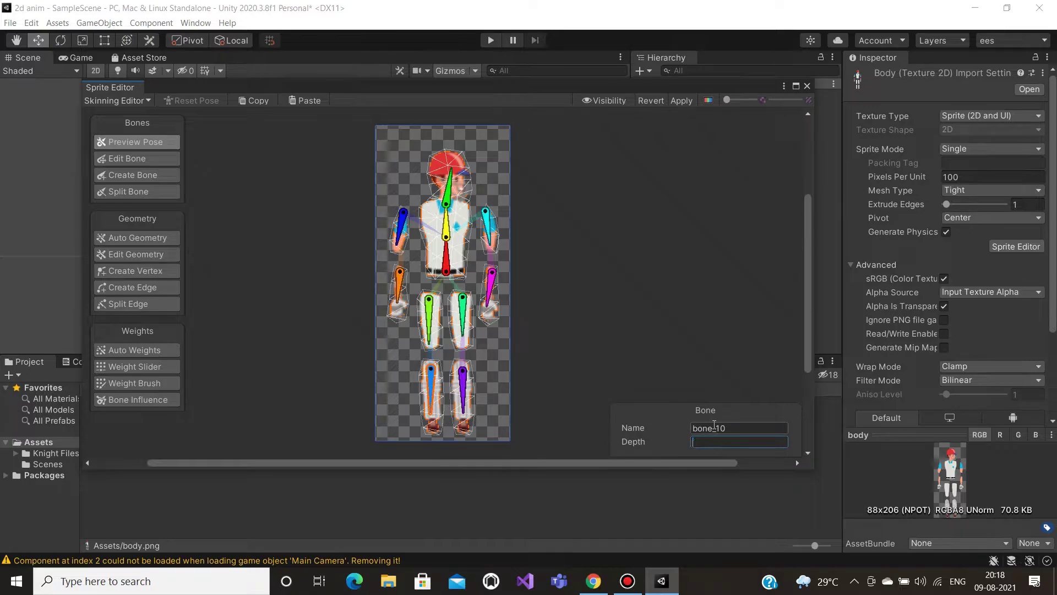
- Set depth 1 on arm bones bone_5, bone_7 and bone_4
{"action": "left_click", "coordinate": [402, 242]}
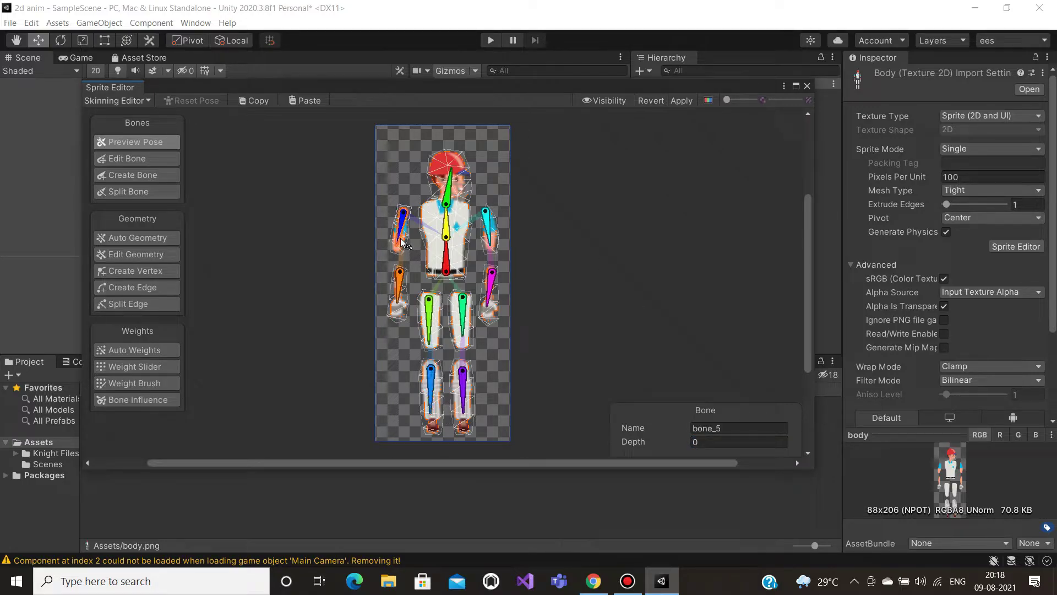
{"action": "left_click", "coordinate": [446, 221]}
{"action": "left_click", "coordinate": [399, 235]}
{"action": "left_click", "coordinate": [712, 441]}
{"action": "type", "text": "1"}
{"action": "left_click", "coordinate": [400, 284]}
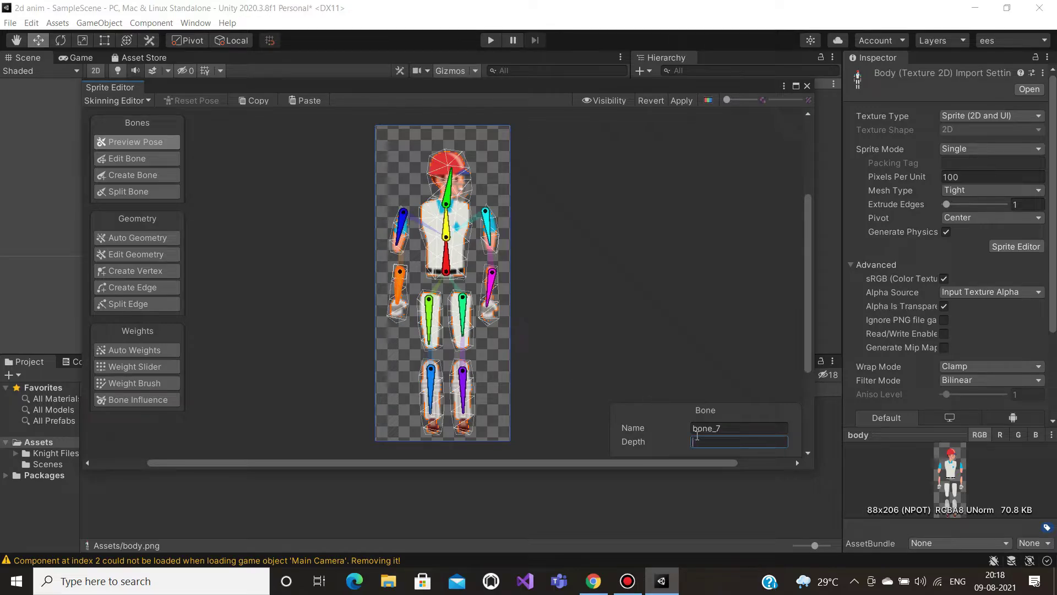
{"action": "left_click", "coordinate": [697, 438]}
{"action": "type", "text": "1"}
{"action": "left_click", "coordinate": [487, 223]}
{"action": "left_click", "coordinate": [717, 441]}
- Give forearm bone_6 depth 1, apply, and close the Sprite Editor
{"action": "left_click", "coordinate": [490, 282]}
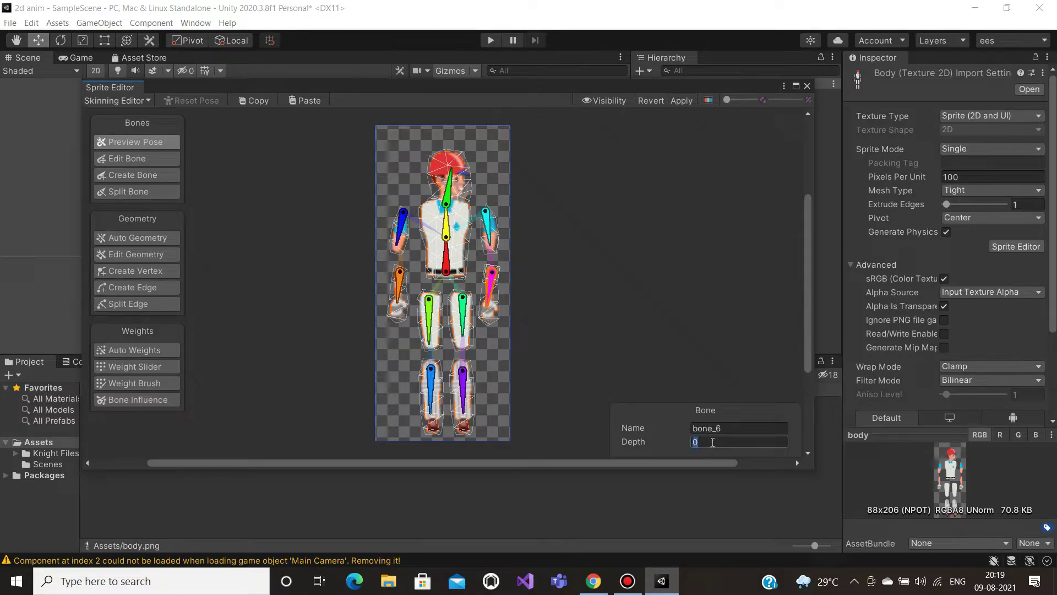
{"action": "left_click", "coordinate": [675, 211]}
{"action": "left_click", "coordinate": [691, 101]}
{"action": "left_click", "coordinate": [807, 86]}
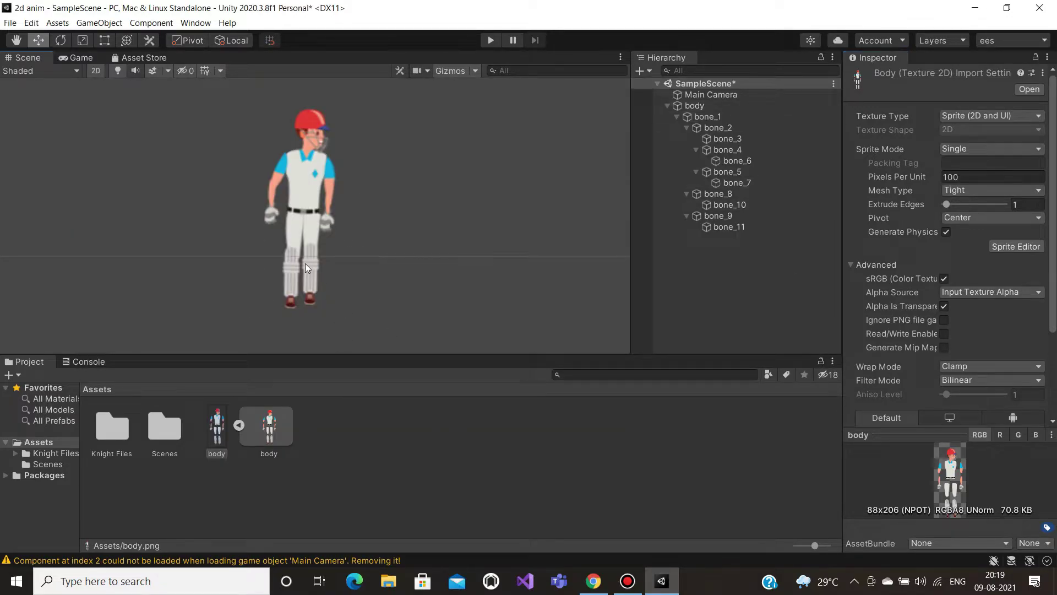
- Try a trial pose: straighten the leg with bone_11 and rotate the bone_6 and bone_7 forearms inward
{"action": "left_click", "coordinate": [316, 253]}
{"action": "left_click_drag", "start_coordinate": [325, 264], "coordinate": [319, 278]}
{"action": "left_click_drag", "start_coordinate": [329, 208], "coordinate": [294, 200]}
{"action": "left_click", "coordinate": [368, 227]}
{"action": "scroll", "coordinate": [309, 215], "scroll_direction": "up", "scroll_amount": 7}
{"action": "scroll", "coordinate": [309, 215], "scroll_direction": "up", "scroll_amount": 4}
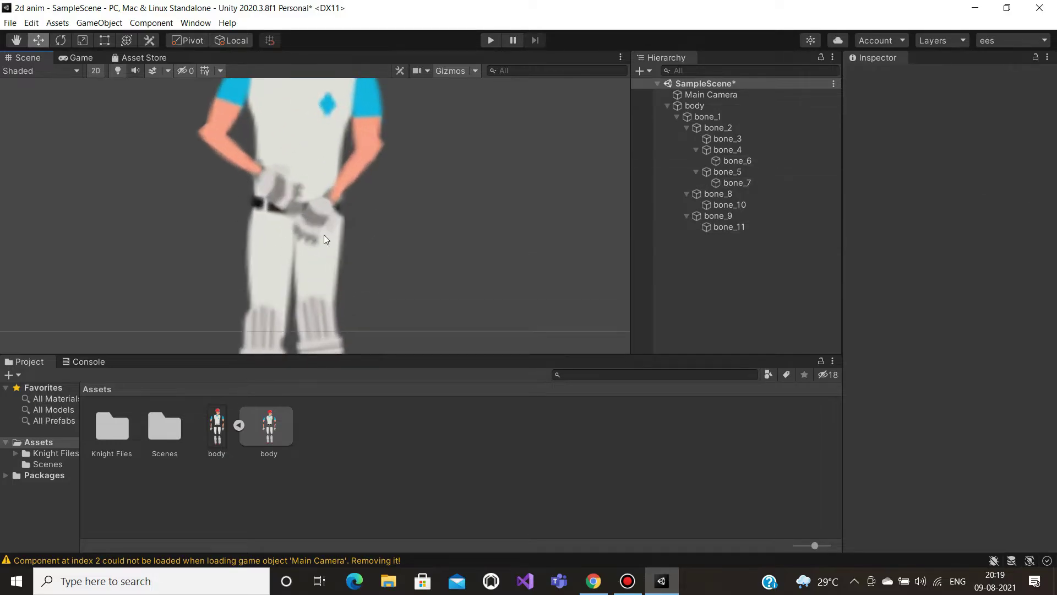
{"action": "scroll", "coordinate": [380, 203], "scroll_direction": "down", "scroll_amount": 12}
{"action": "middle_click_drag", "start_coordinate": [474, 239], "coordinate": [388, 253]}
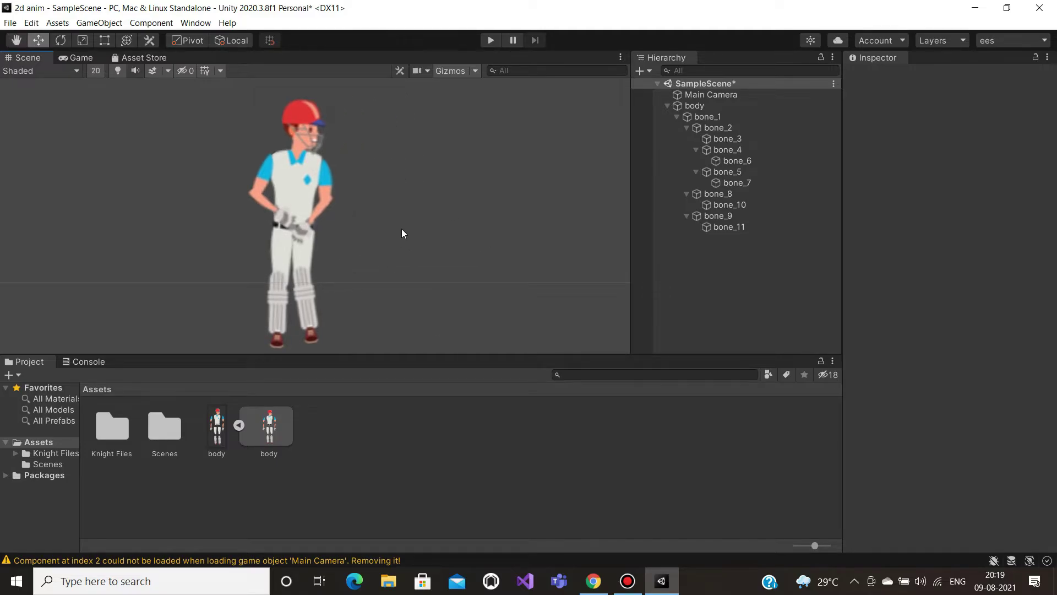
- Rotate the lower leg, left thigh and arms so the cricketer's legs spread and hands join
{"action": "left_click", "coordinate": [318, 190]}
{"action": "left_click", "coordinate": [305, 290]}
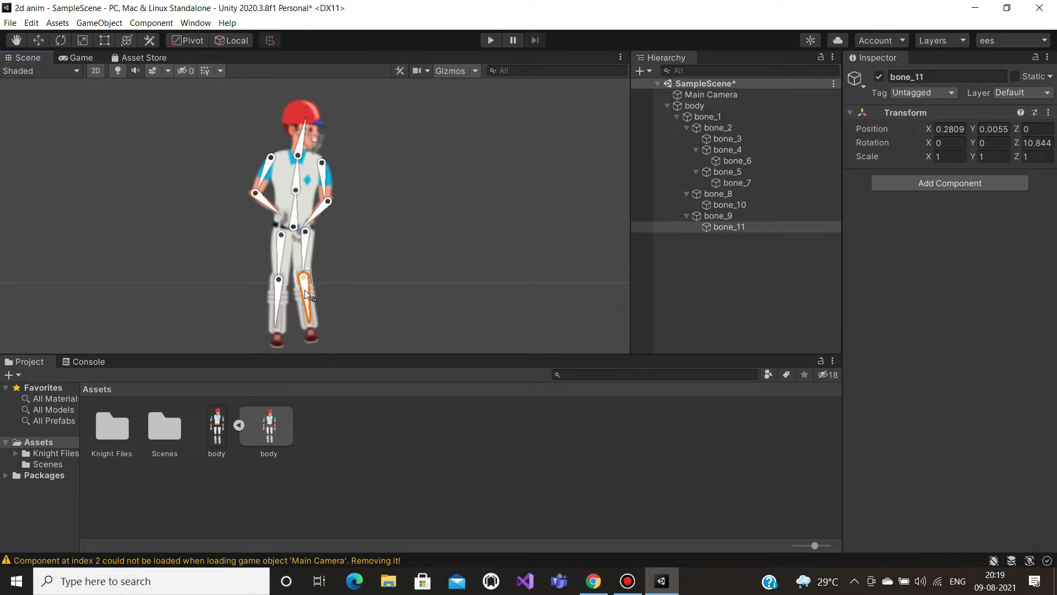
{"action": "left_click_drag", "start_coordinate": [302, 249], "coordinate": [344, 296]}
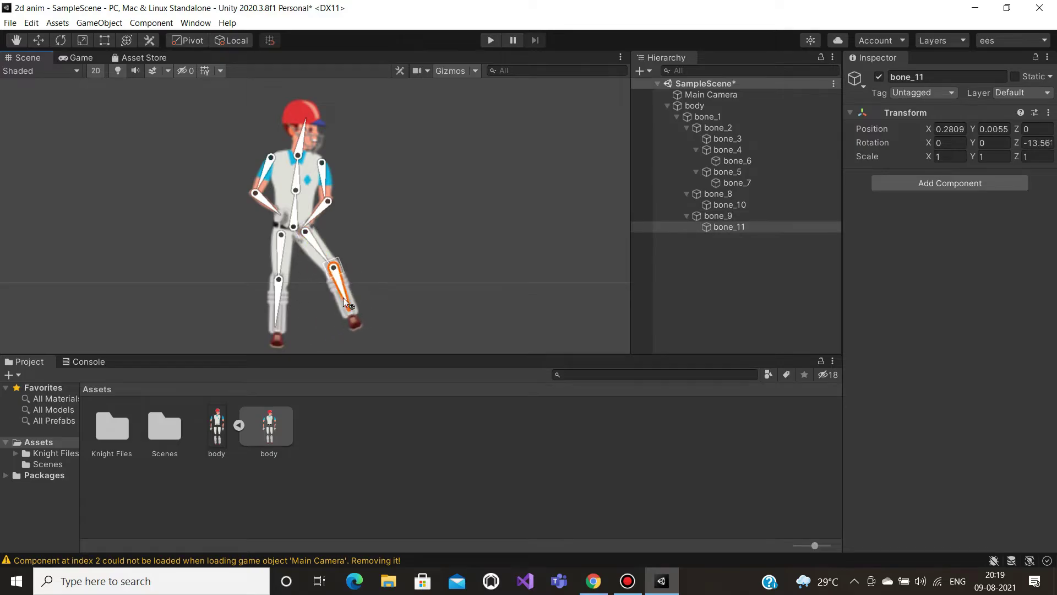
{"action": "left_click", "coordinate": [277, 256]}
{"action": "left_click_drag", "start_coordinate": [277, 256], "coordinate": [270, 297]}
{"action": "left_click_drag", "start_coordinate": [272, 213], "coordinate": [257, 215]}
{"action": "left_click_drag", "start_coordinate": [262, 178], "coordinate": [245, 204]}
{"action": "left_click_drag", "start_coordinate": [321, 191], "coordinate": [294, 203]}
{"action": "left_click", "coordinate": [288, 210]}
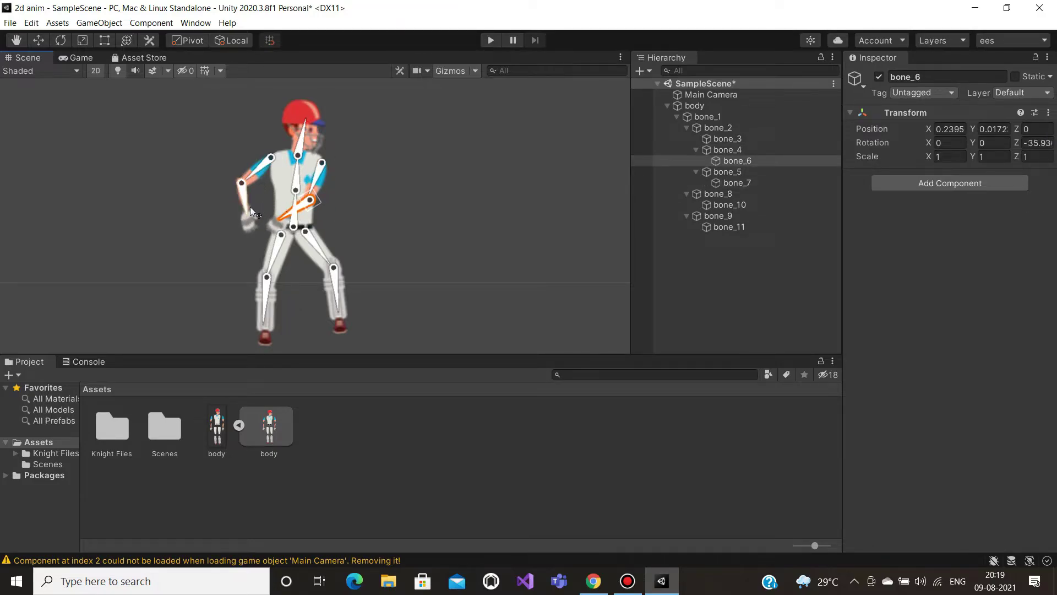
{"action": "left_click_drag", "start_coordinate": [253, 175], "coordinate": [257, 180]}
- Undo the leg and arm rotations with Ctrl+Z until the cricketer stands unposed
{"action": "left_click", "coordinate": [425, 205]}
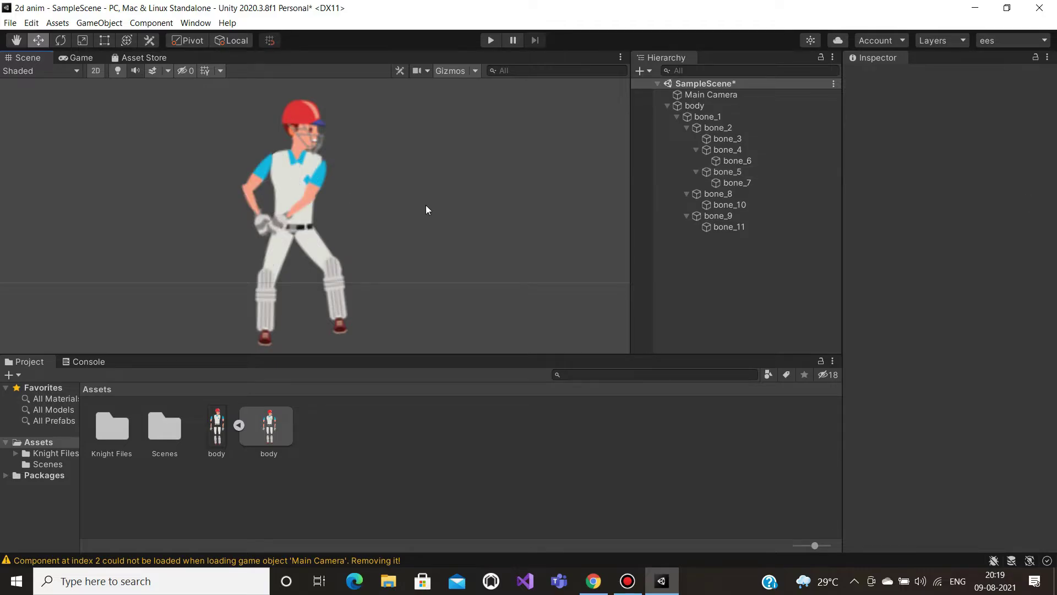
{"action": "left_click", "coordinate": [668, 105]}
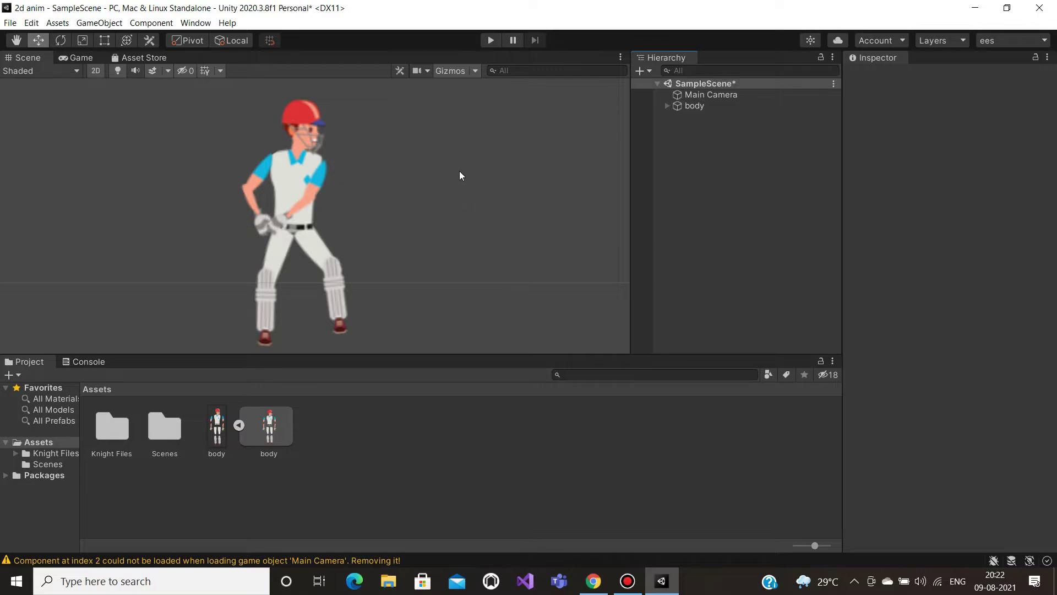
{"action": "key", "text": "ctrl+z"}
{"action": "key", "text": "ctrl+z"}
{"action": "key", "text": "ctrl+z"}
{"action": "key", "text": "ctrl+z"}
{"action": "key", "text": "ctrl+z"}
{"action": "key", "text": "ctrl+z"}
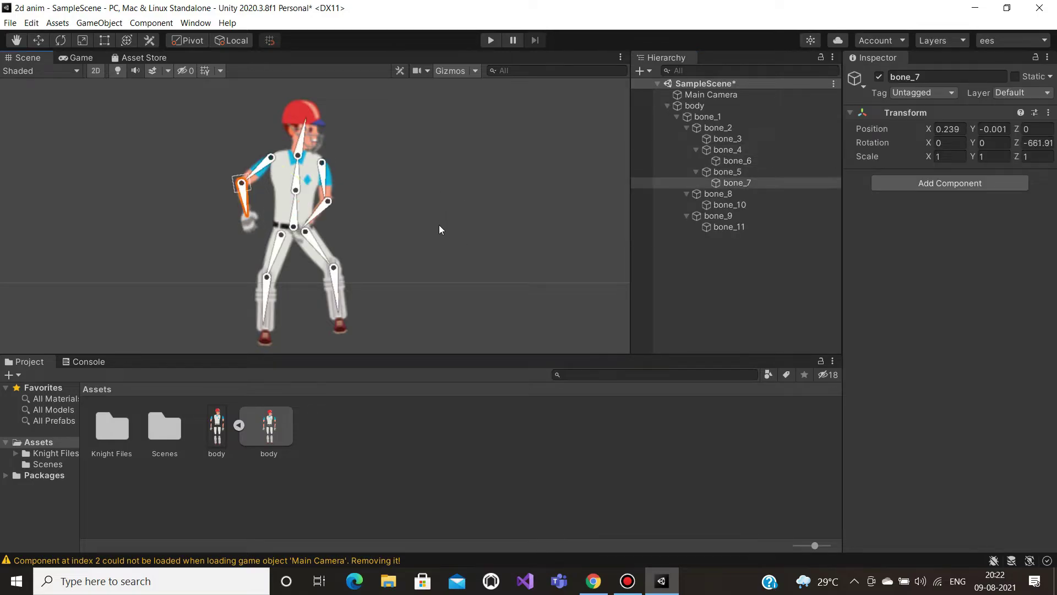
{"action": "key", "text": "ctrl+z"}
{"action": "key", "text": "ctrl+z"}
{"action": "key", "text": "ctrl+z"}
{"action": "key", "text": "ctrl+z"}
{"action": "key", "text": "ctrl+z"}
{"action": "key", "text": "ctrl+z"}
{"action": "key", "text": "ctrl+z"}
{"action": "key", "text": "ctrl+z"}
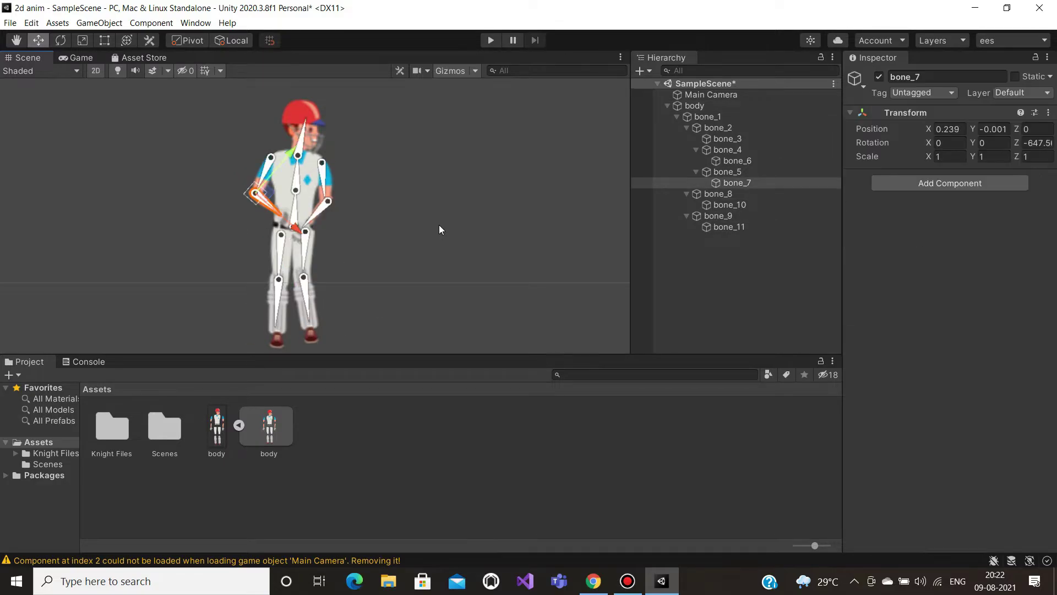
{"action": "key", "text": "ctrl+z"}
{"action": "key", "text": "ctrl+z"}
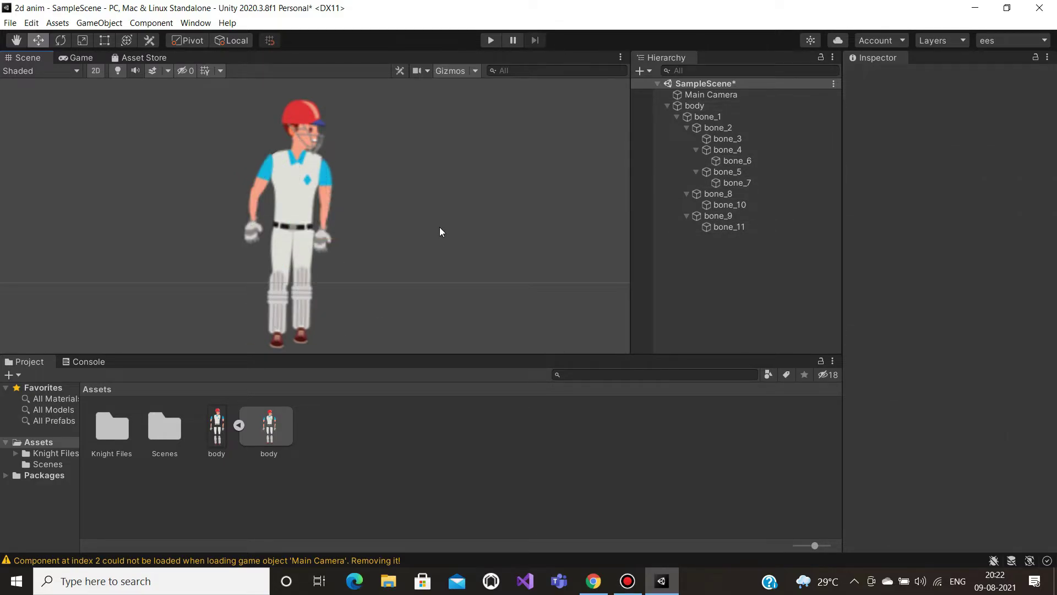
{"action": "left_click", "coordinate": [666, 105]}
- Add an IK Manager 2D component to body and add a Limb solver to its IK Solvers list
{"action": "left_click", "coordinate": [696, 106]}
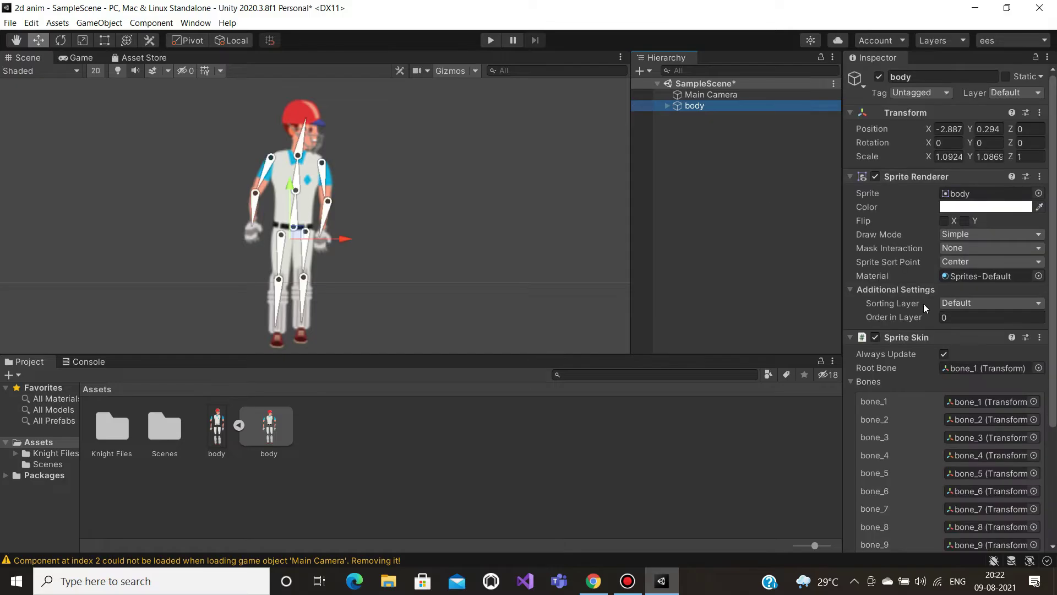
{"action": "scroll", "coordinate": [924, 303], "scroll_direction": "down", "scroll_amount": 3}
{"action": "left_click", "coordinate": [950, 533]}
{"action": "key", "text": "BackSpace"}
{"action": "key", "text": "BackSpace"}
{"action": "key", "text": "BackSpace"}
{"action": "key", "text": "BackSpace"}
{"action": "key", "text": "BackSpace"}
{"action": "key", "text": "BackSpace"}
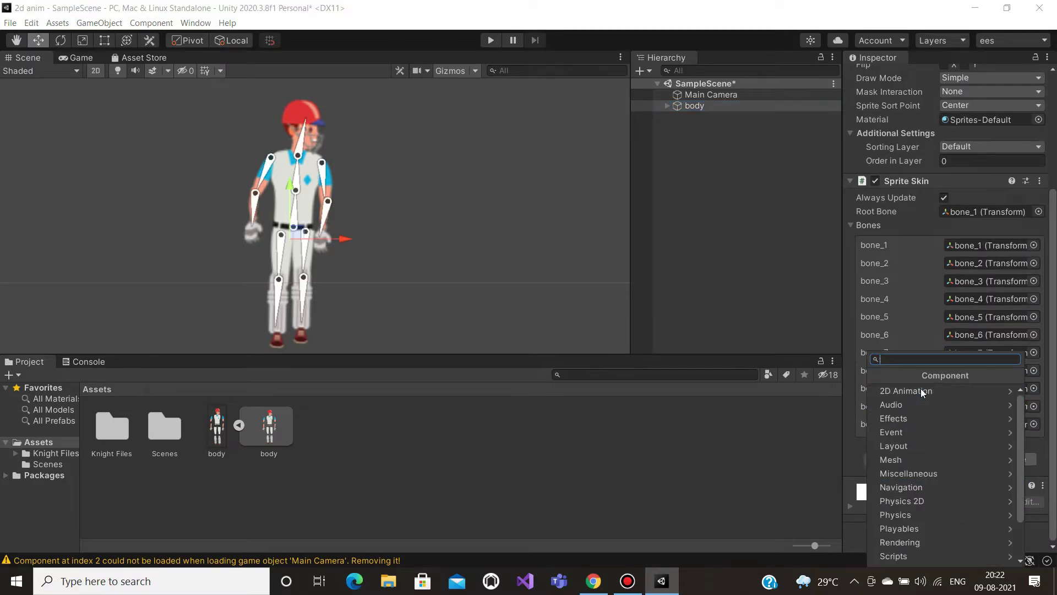
{"action": "type", "text": "ik"}
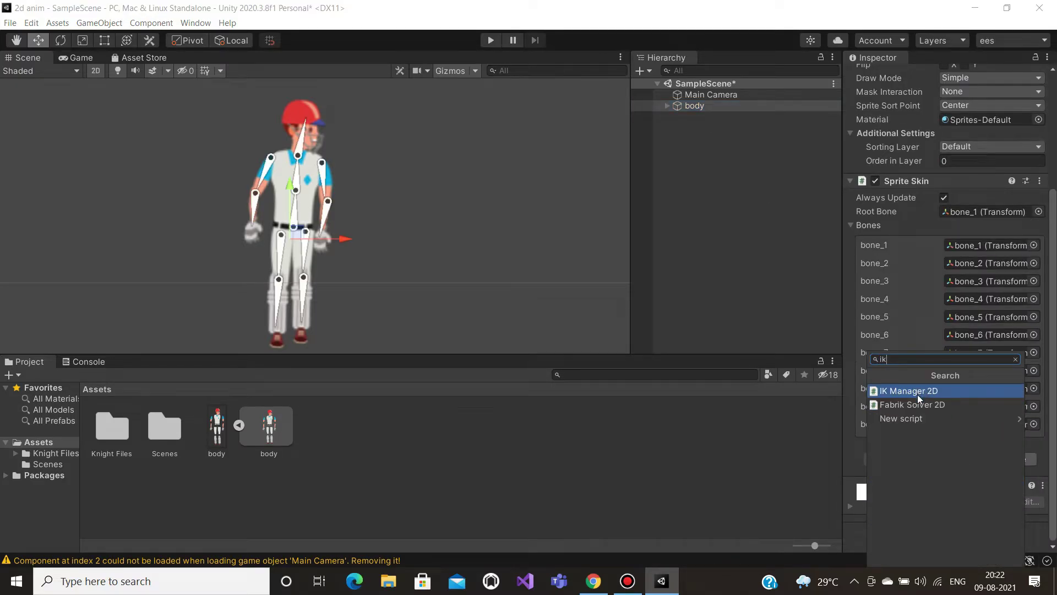
{"action": "left_click", "coordinate": [917, 394]}
{"action": "scroll", "coordinate": [936, 481], "scroll_direction": "down", "scroll_amount": 3}
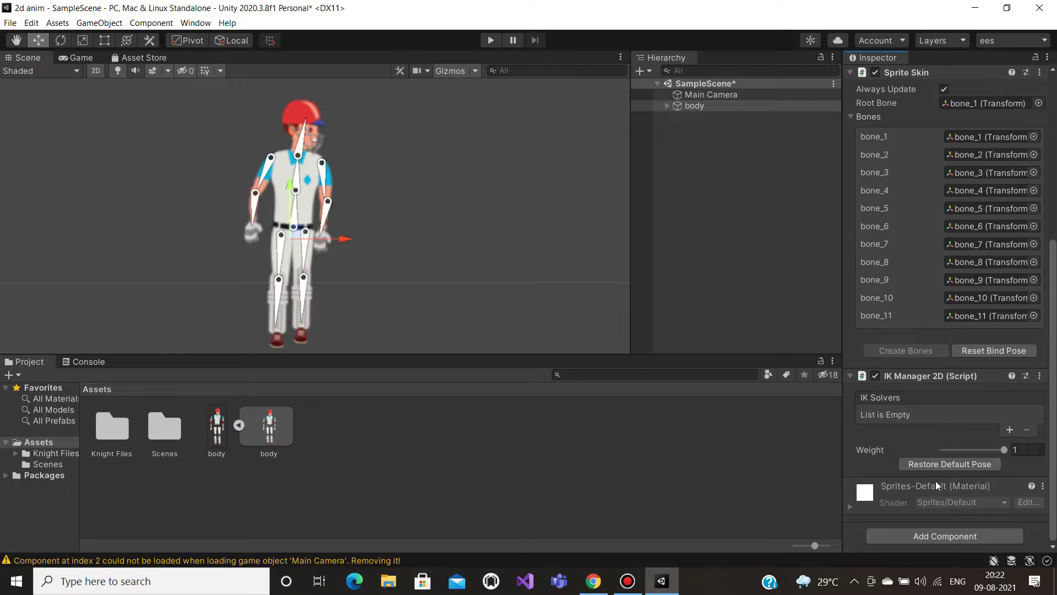
{"action": "left_click", "coordinate": [1010, 430]}
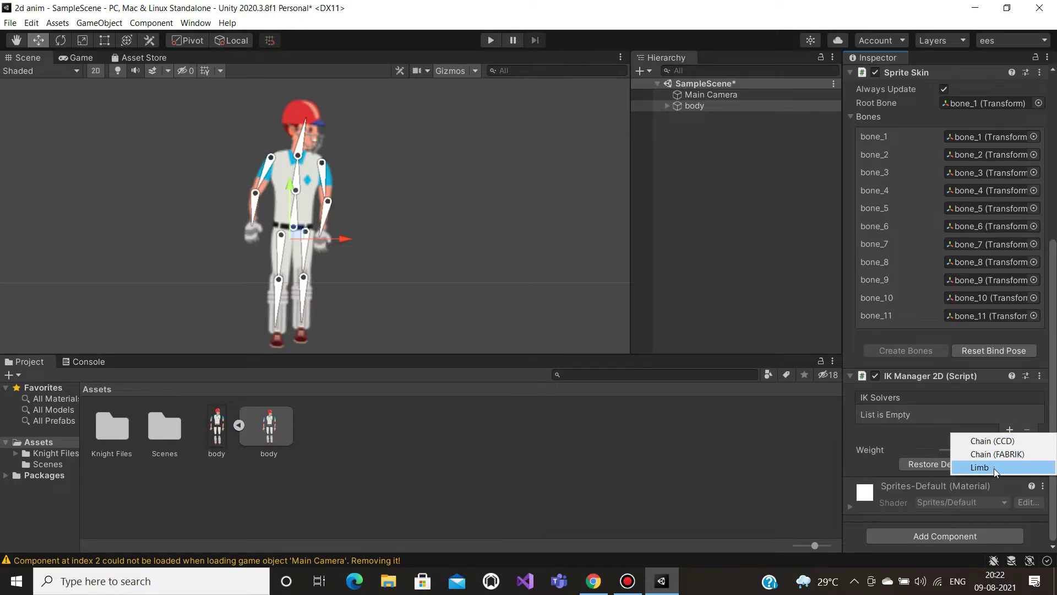
{"action": "left_click", "coordinate": [993, 468]}
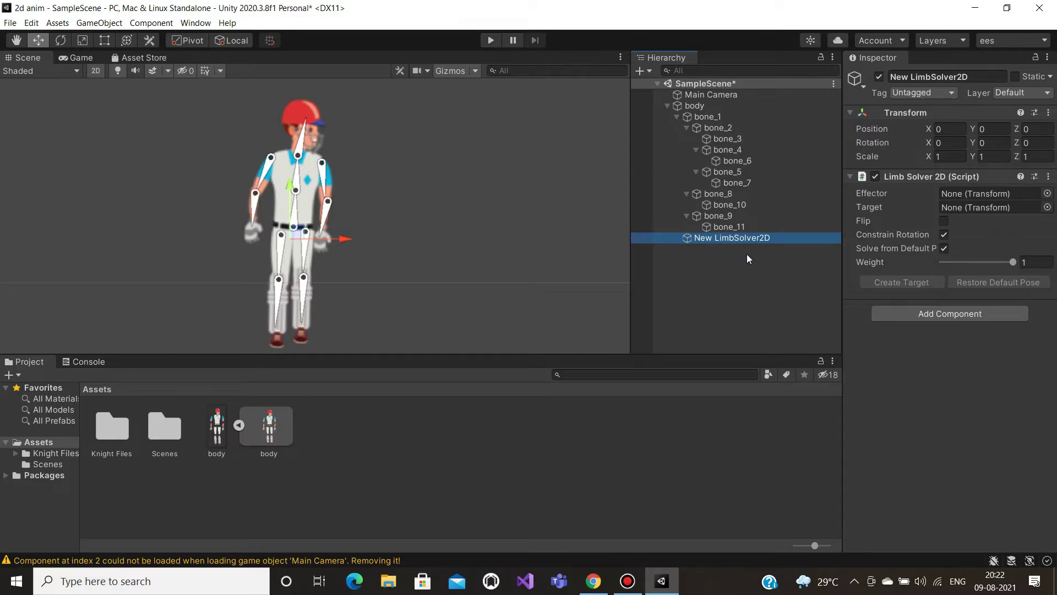
- Create an empty child object named leftcontrol under the bone_7 forearm bone
{"action": "left_click", "coordinate": [251, 219]}
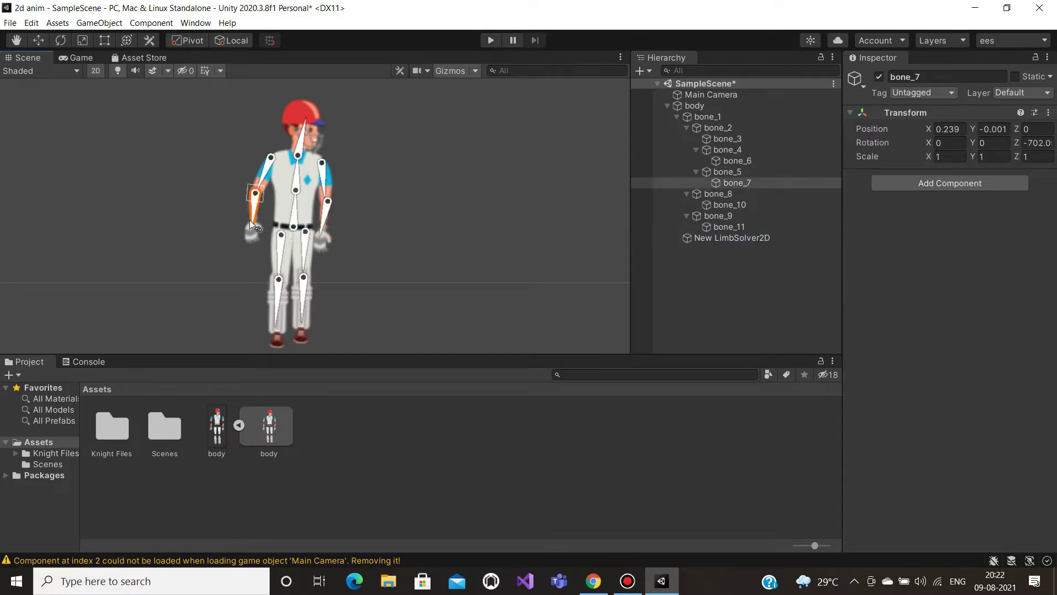
{"action": "right_click", "coordinate": [732, 184]}
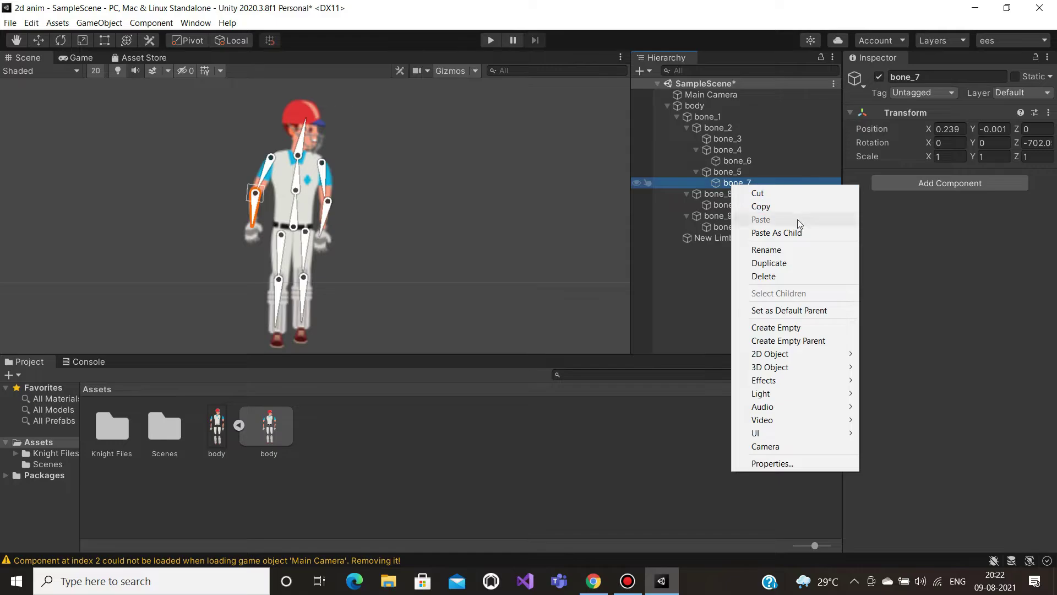
{"action": "left_click", "coordinate": [795, 327]}
{"action": "key", "text": "BackSpace"}
{"action": "type", "text": "leftcontr"}
{"action": "type", "text": "o;"}
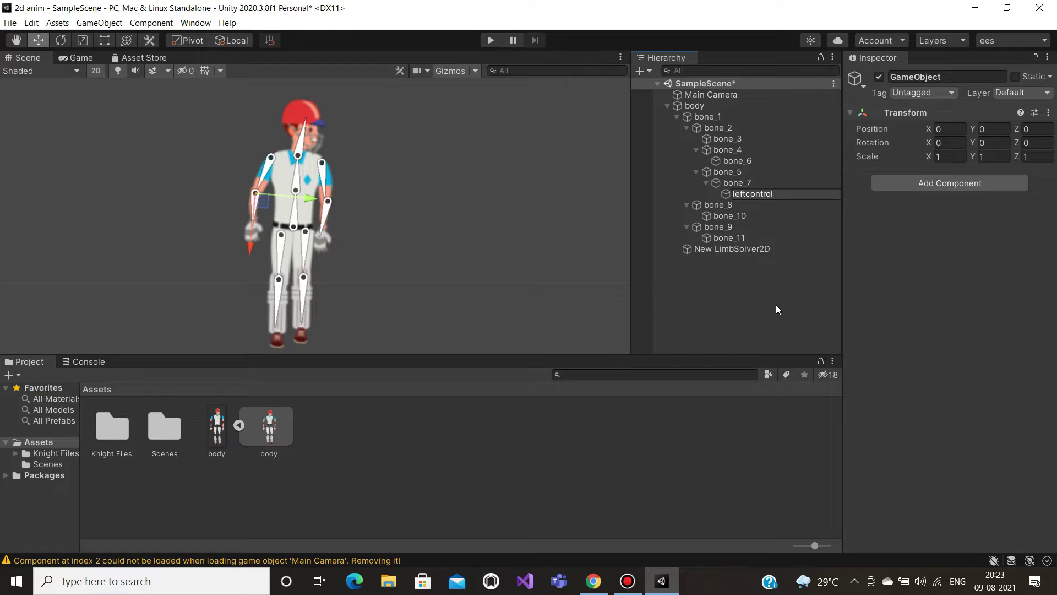
{"action": "left_click", "coordinate": [770, 309]}
- Assign leftcontrol as New LimbSolver2D's Effector and move it to the left hand, angling the arm outward
{"action": "left_click", "coordinate": [753, 250]}
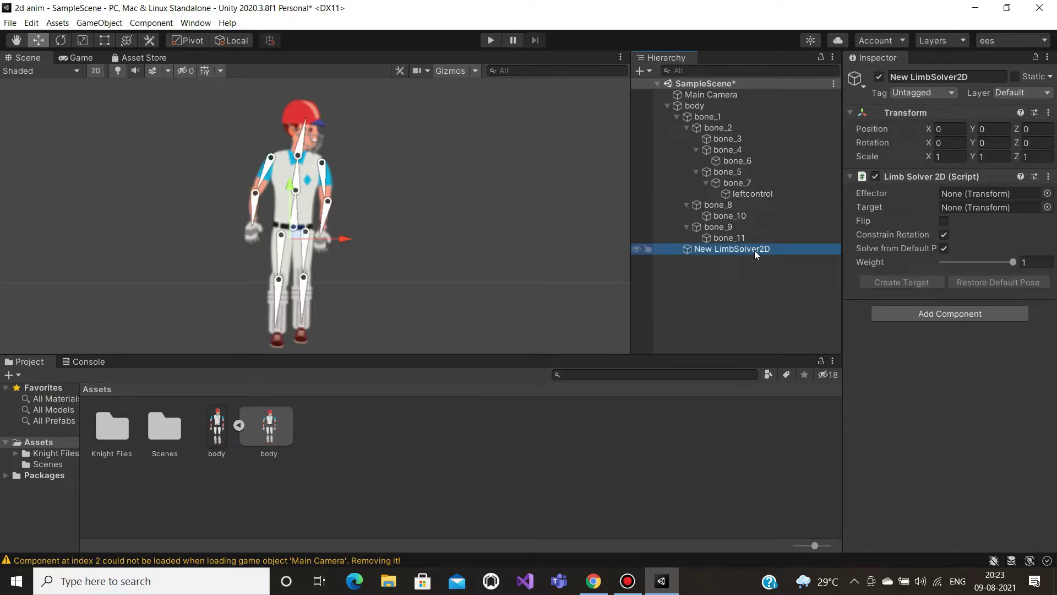
{"action": "left_click_drag", "start_coordinate": [770, 194], "coordinate": [974, 191]}
{"action": "left_click", "coordinate": [758, 192]}
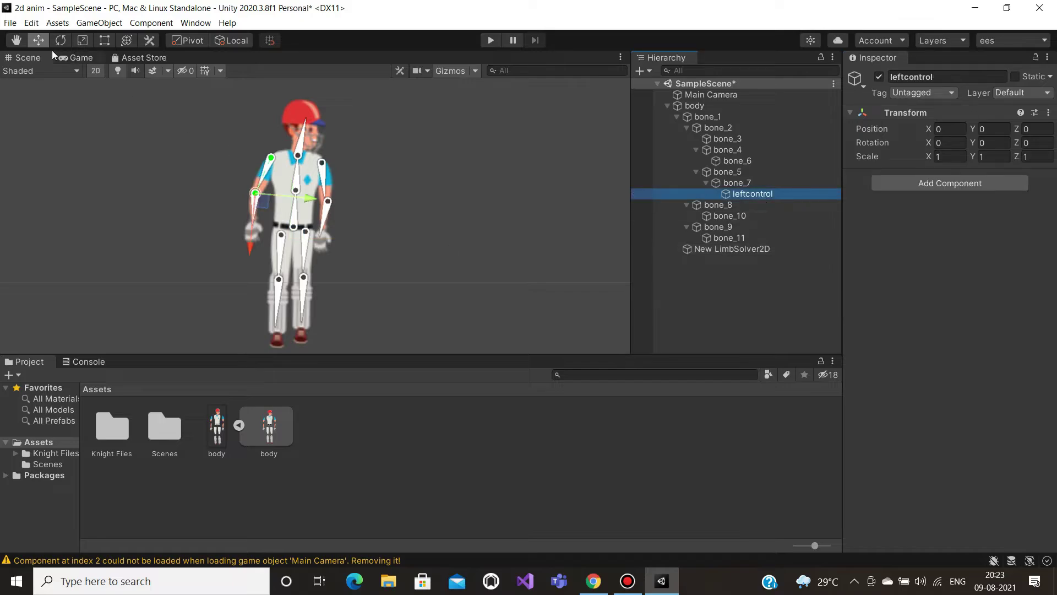
{"action": "left_click_drag", "start_coordinate": [264, 210], "coordinate": [206, 230]}
{"action": "left_click", "coordinate": [383, 284]}
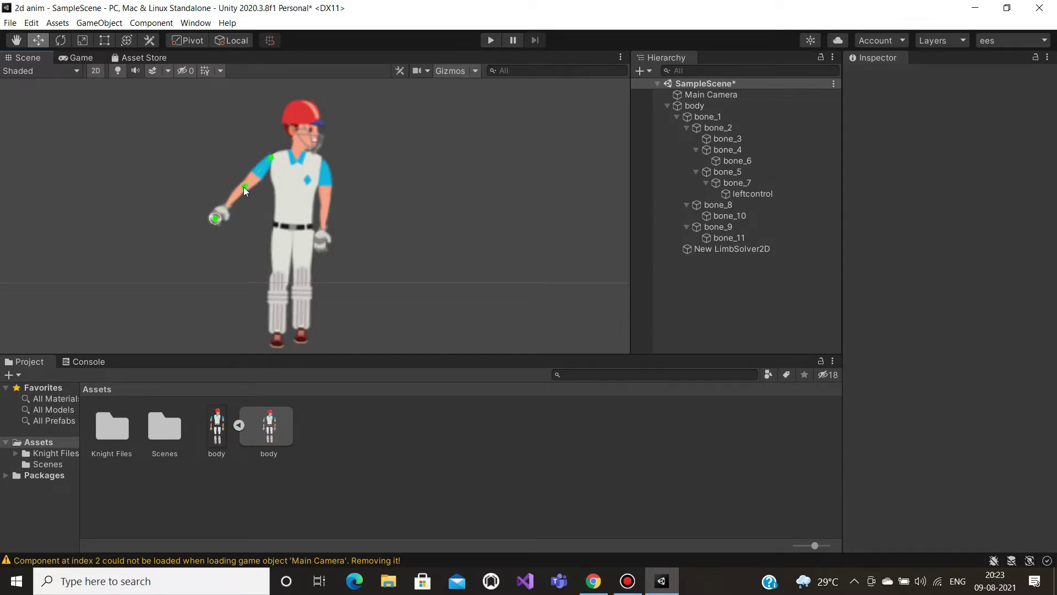
{"action": "left_click", "coordinate": [271, 158]}
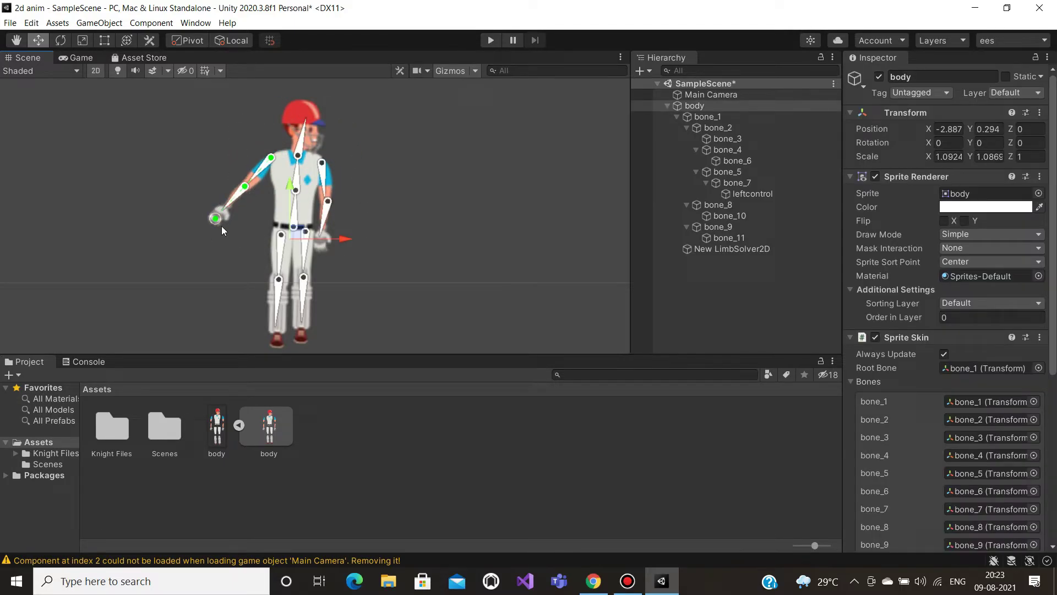
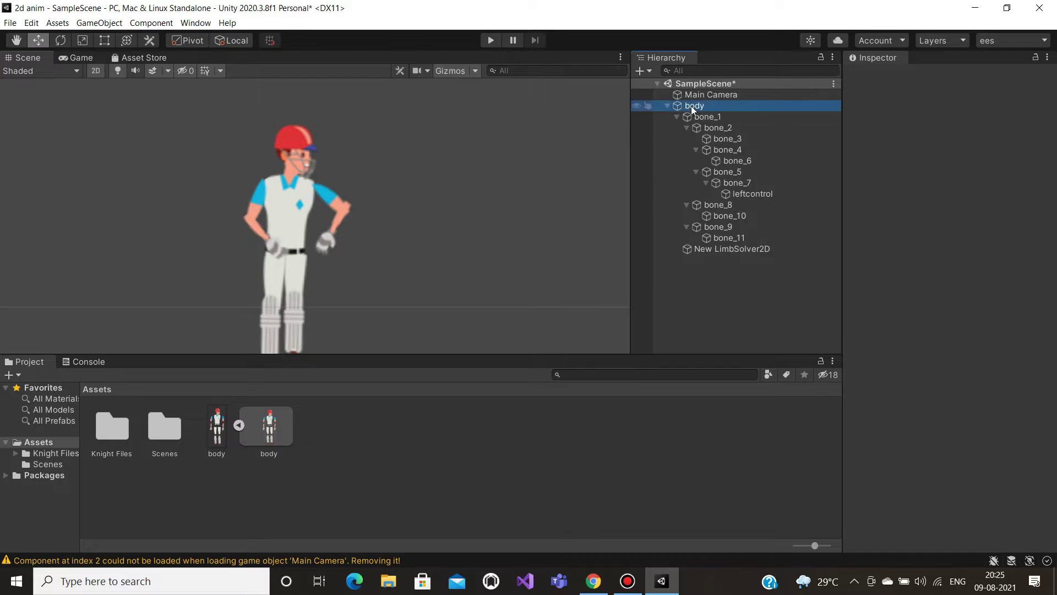
- Scroll body's Inspector to review Sprite Skin bones 1–11 and the IK Manager 2D limb solver
{"action": "scroll", "coordinate": [874, 220], "scroll_direction": "down", "scroll_amount": 5}
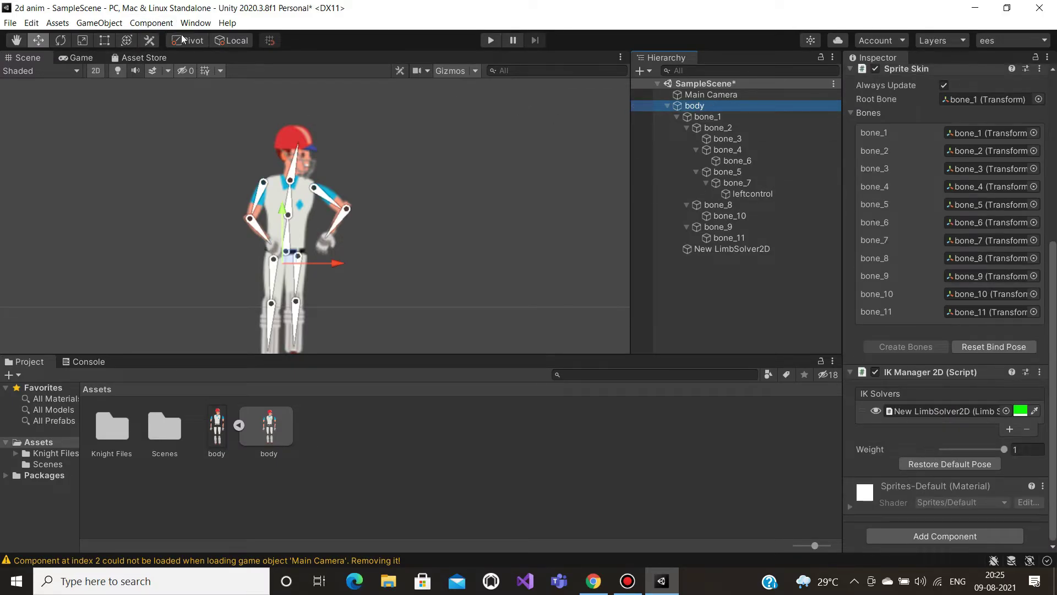
- Open the Animation window and dock it beside the project panels
{"action": "left_click", "coordinate": [195, 22]}
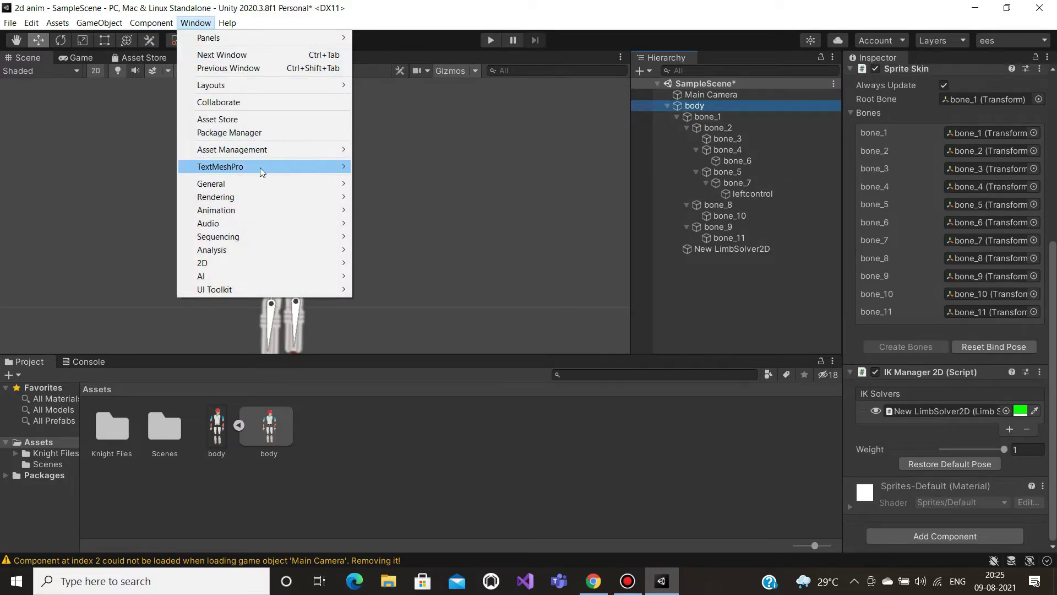
{"action": "mouse_move", "coordinate": [260, 210]}
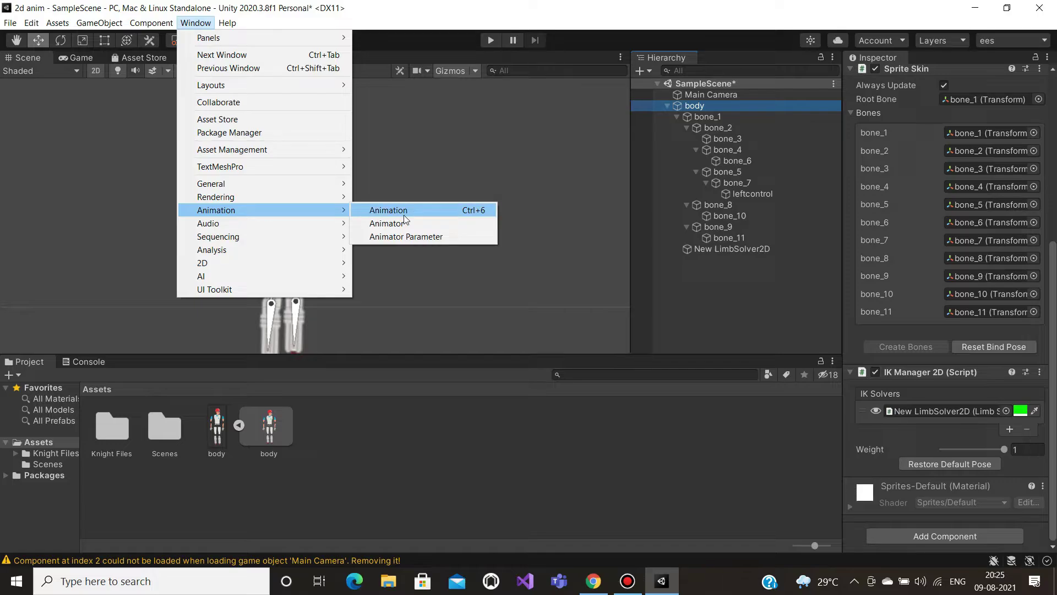
{"action": "left_click", "coordinate": [404, 215]}
{"action": "left_click_drag", "start_coordinate": [19, 78], "coordinate": [114, 369]}
- Create a new animation clip for body and save it as 'shot'
{"action": "left_click", "coordinate": [701, 104]}
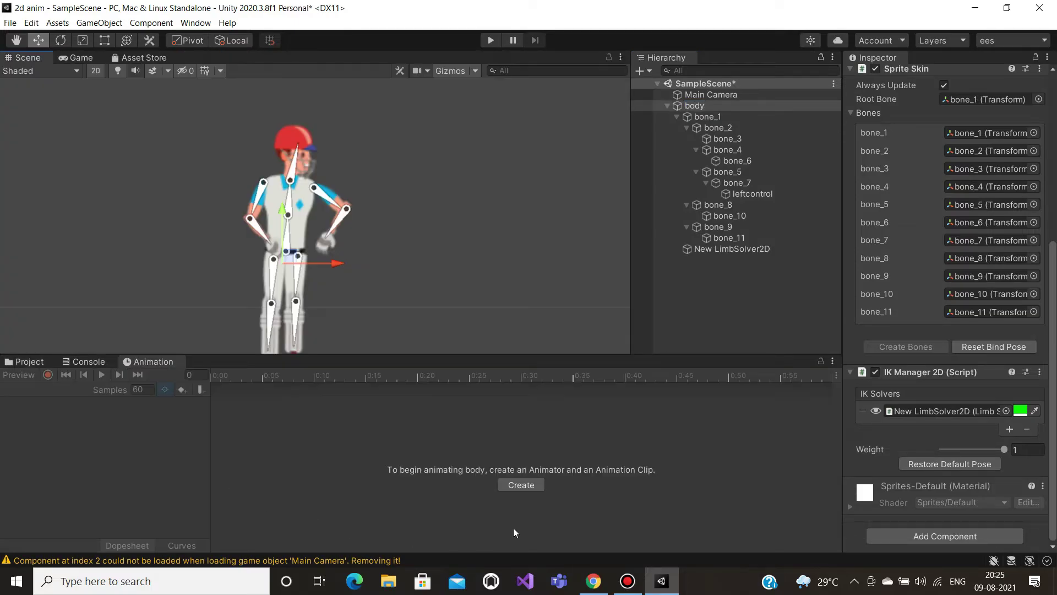
{"action": "left_click", "coordinate": [523, 484]}
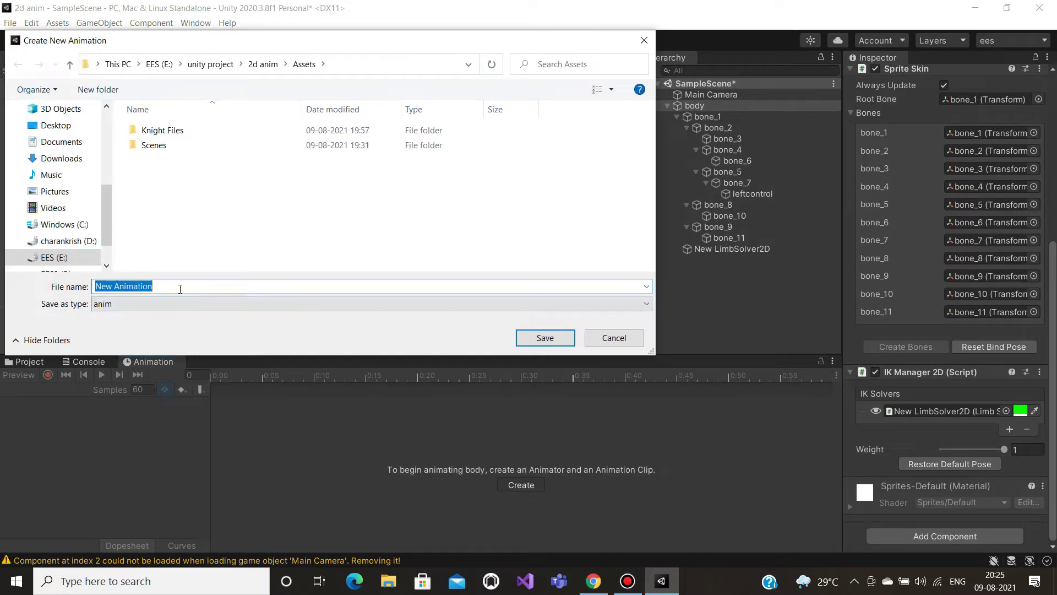
{"action": "key", "text": "BackSpace"}
{"action": "type", "text": "shot"}
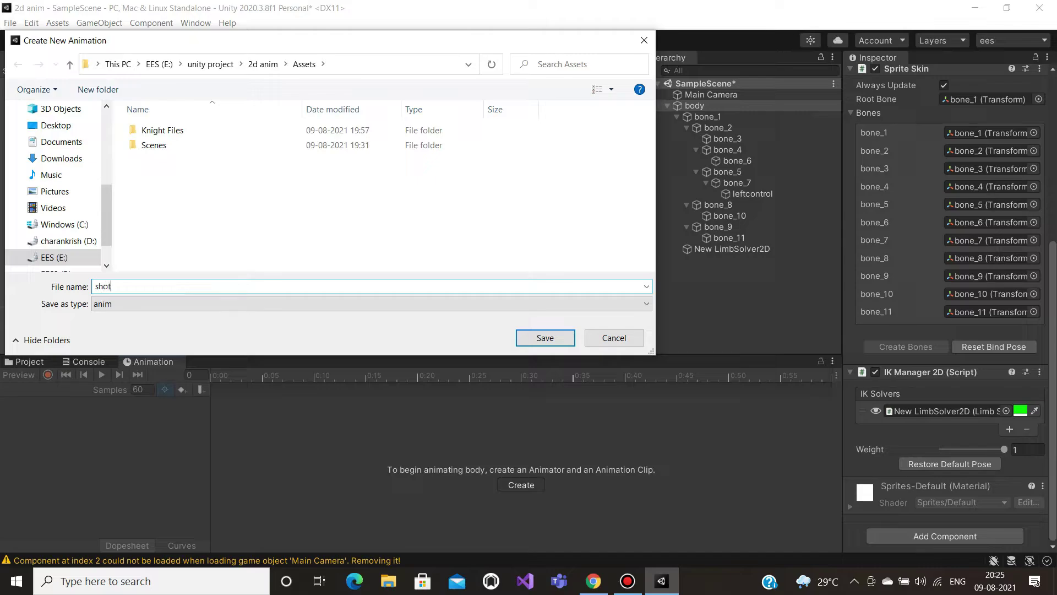
{"action": "left_click", "coordinate": [539, 340]}
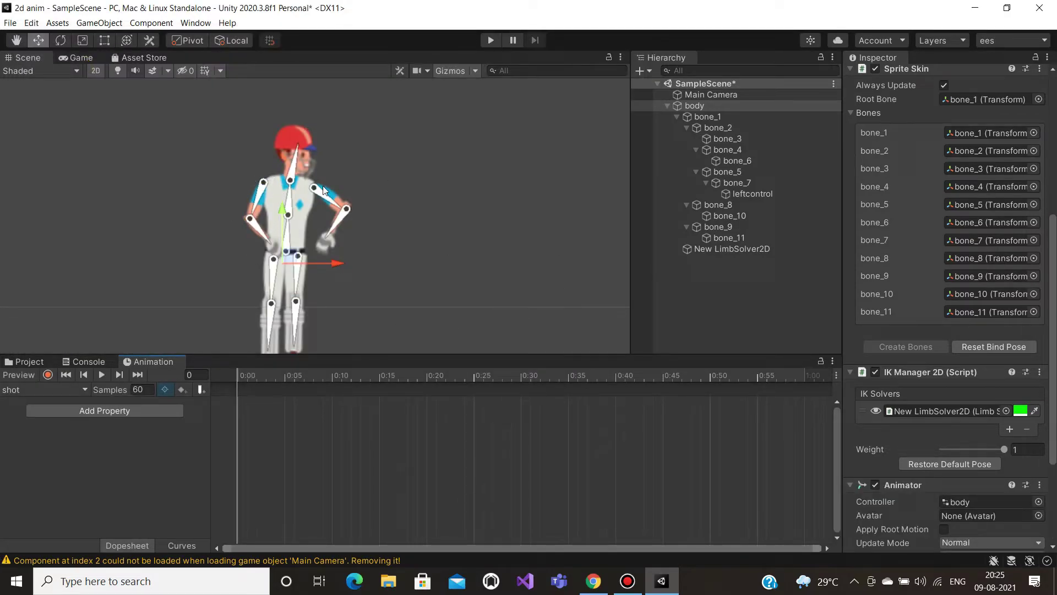
- Bend the left arm down and across the body using bone_7 and bone_5
{"action": "scroll", "coordinate": [420, 206], "scroll_direction": "down", "scroll_amount": 2}
{"action": "scroll", "coordinate": [347, 266], "scroll_direction": "up", "scroll_amount": 4}
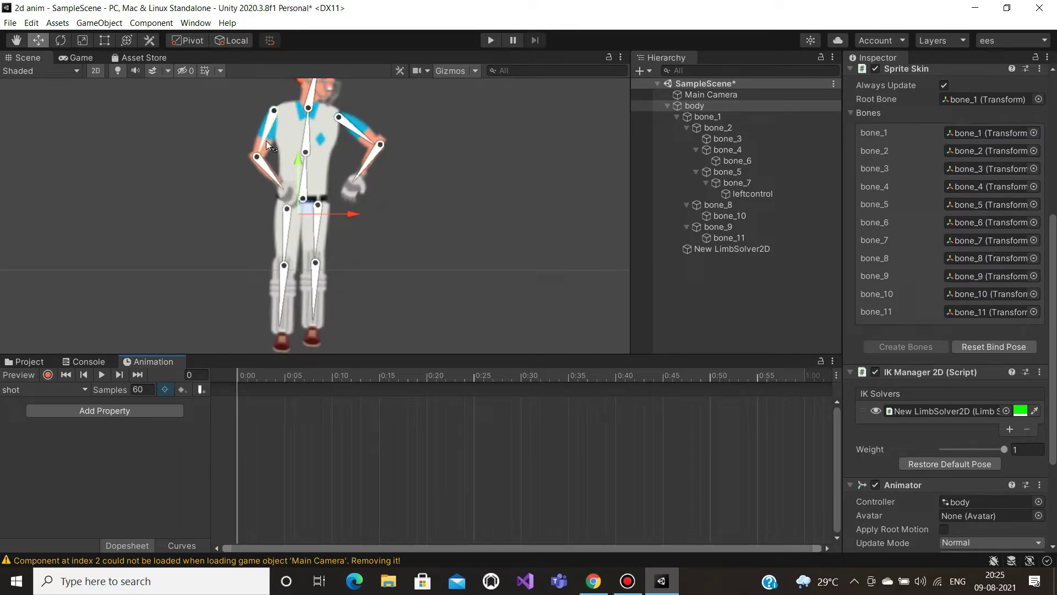
{"action": "left_click_drag", "start_coordinate": [266, 140], "coordinate": [241, 167]}
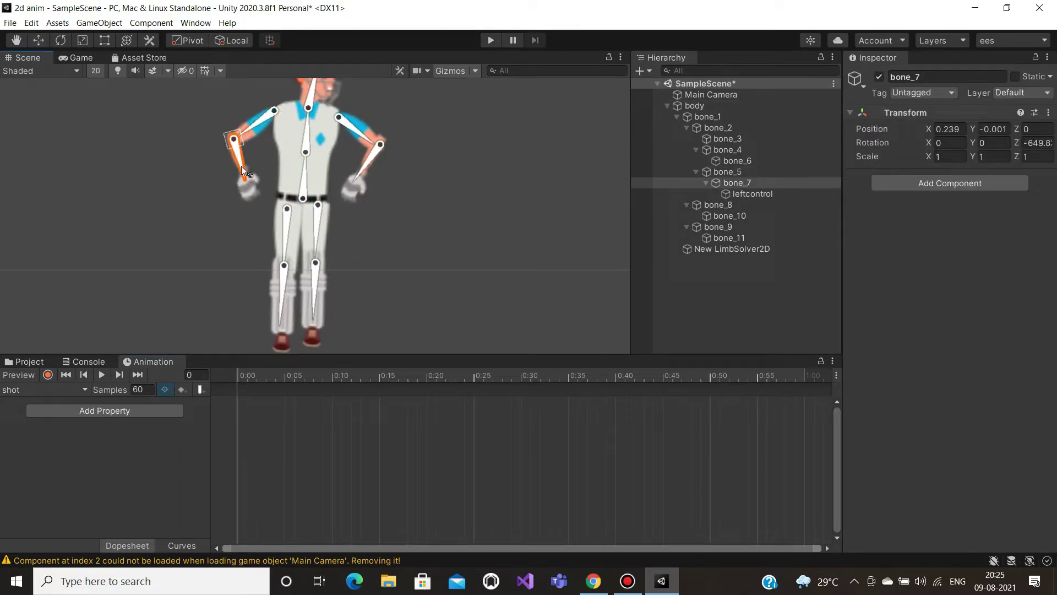
{"action": "left_click_drag", "start_coordinate": [359, 137], "coordinate": [275, 174]}
{"action": "left_click_drag", "start_coordinate": [252, 134], "coordinate": [253, 161]}
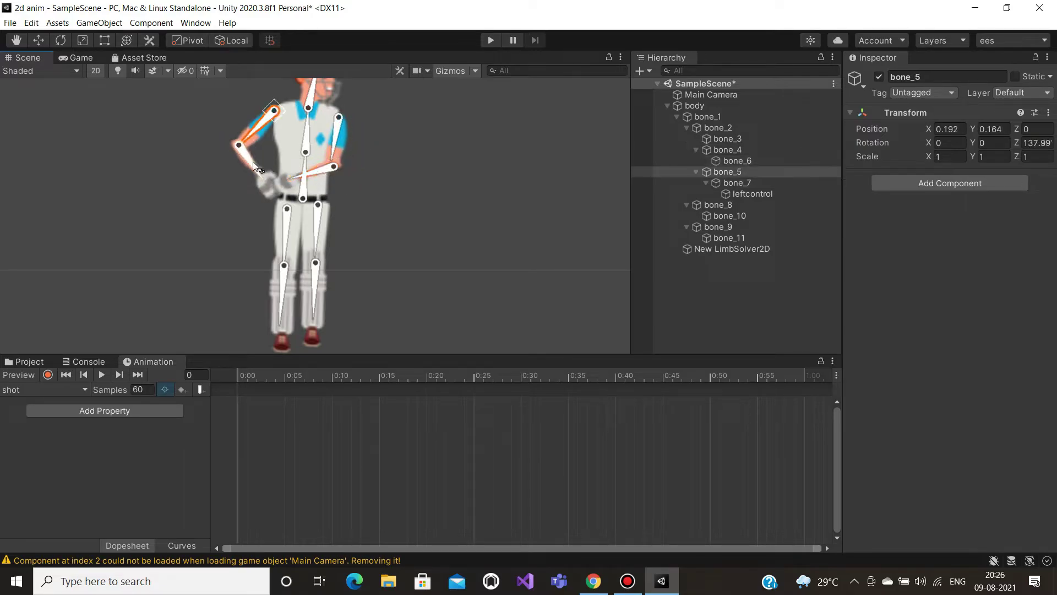
- Bend the right leg by rotating thigh bone_9 and lower leg bone_11
{"action": "left_click", "coordinate": [315, 288]}
{"action": "left_click_drag", "start_coordinate": [315, 289], "coordinate": [329, 285]}
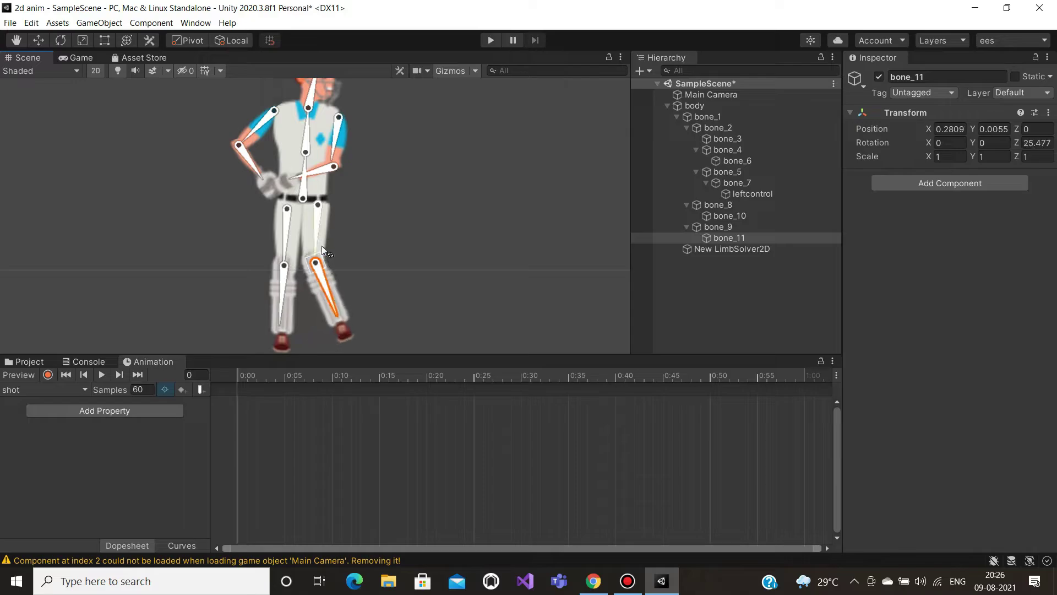
{"action": "left_click_drag", "start_coordinate": [318, 242], "coordinate": [347, 229]}
{"action": "left_click_drag", "start_coordinate": [399, 255], "coordinate": [367, 294]}
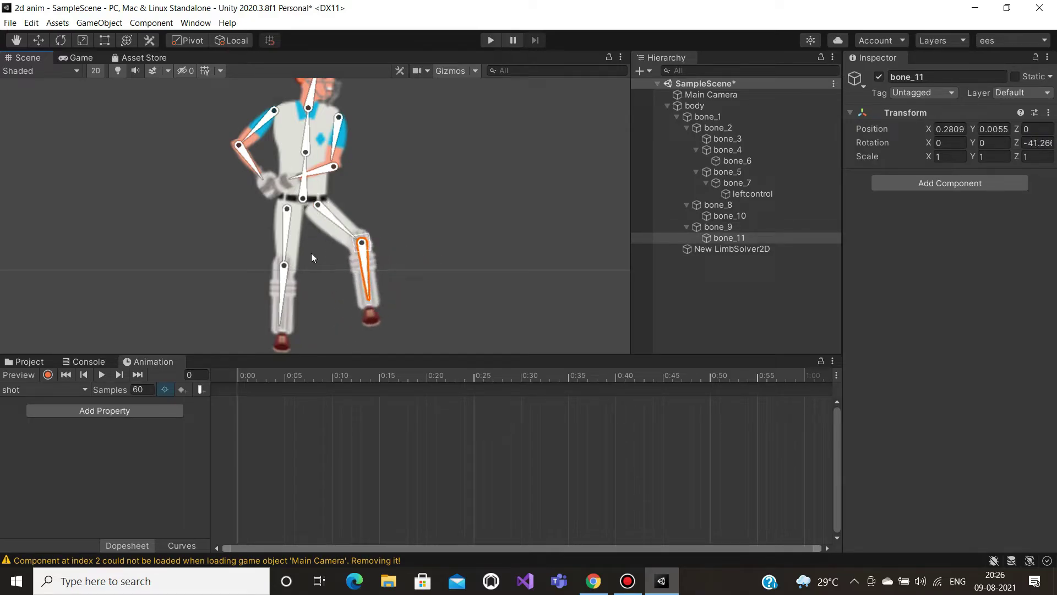
{"action": "left_click_drag", "start_coordinate": [284, 237], "coordinate": [262, 245]}
- Spread the left leg, refine the right leg, then select the body object
{"action": "left_click_drag", "start_coordinate": [251, 284], "coordinate": [276, 293]}
{"action": "left_click_drag", "start_coordinate": [264, 246], "coordinate": [274, 250]}
{"action": "left_click", "coordinate": [281, 295]}
{"action": "left_click_drag", "start_coordinate": [281, 295], "coordinate": [269, 299]}
{"action": "left_click_drag", "start_coordinate": [344, 229], "coordinate": [333, 243]}
{"action": "left_click_drag", "start_coordinate": [337, 287], "coordinate": [349, 300]}
{"action": "scroll", "coordinate": [425, 221], "scroll_direction": "down", "scroll_amount": 6}
{"action": "left_click", "coordinate": [451, 206]}
{"action": "left_click", "coordinate": [334, 164]}
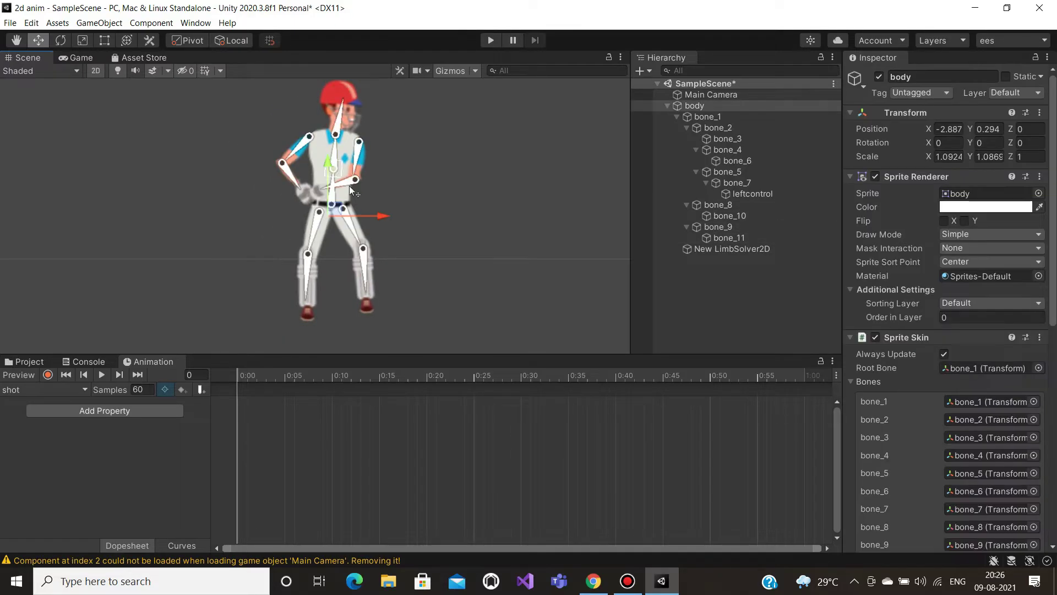
- Turn on recording and key a left upper arm bone_5 rotation at frame 0
{"action": "left_click", "coordinate": [49, 375]}
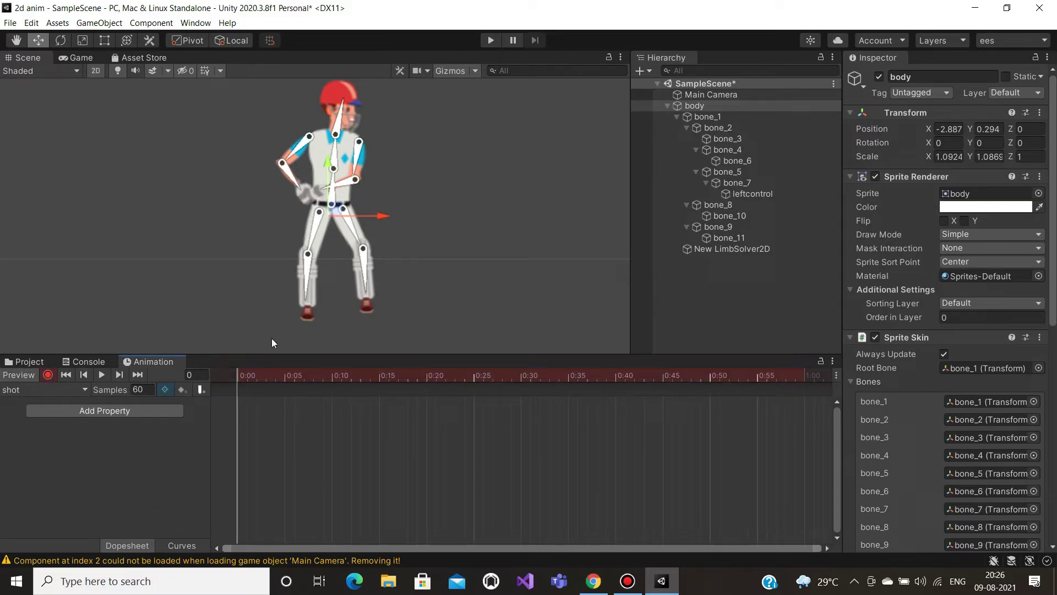
{"action": "left_click", "coordinate": [272, 339]}
{"action": "left_click", "coordinate": [309, 147]}
{"action": "left_click", "coordinate": [293, 150]}
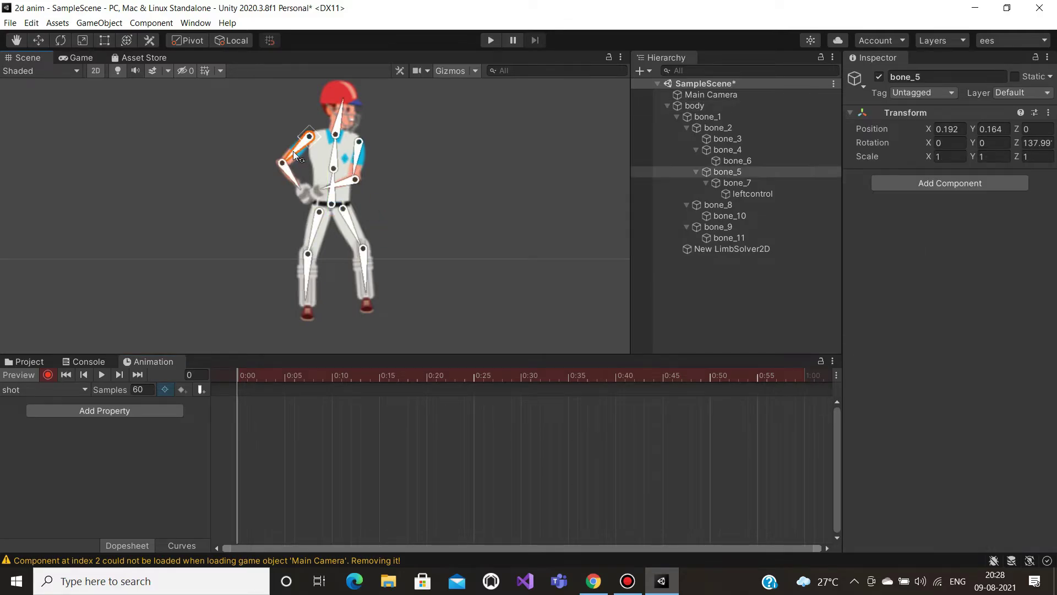
{"action": "mouse_move", "coordinate": [293, 150]}
{"action": "left_mouse_down"}
{"action": "mouse_move", "coordinate": [314, 145]}
{"action": "mouse_move", "coordinate": [355, 161]}
{"action": "mouse_move", "coordinate": [302, 175]}
{"action": "mouse_move", "coordinate": [283, 159]}
{"action": "left_mouse_up"}
- At frame 6, key new rotations for the right arm and left upper arm
{"action": "left_click", "coordinate": [458, 160]}
{"action": "left_click", "coordinate": [299, 138]}
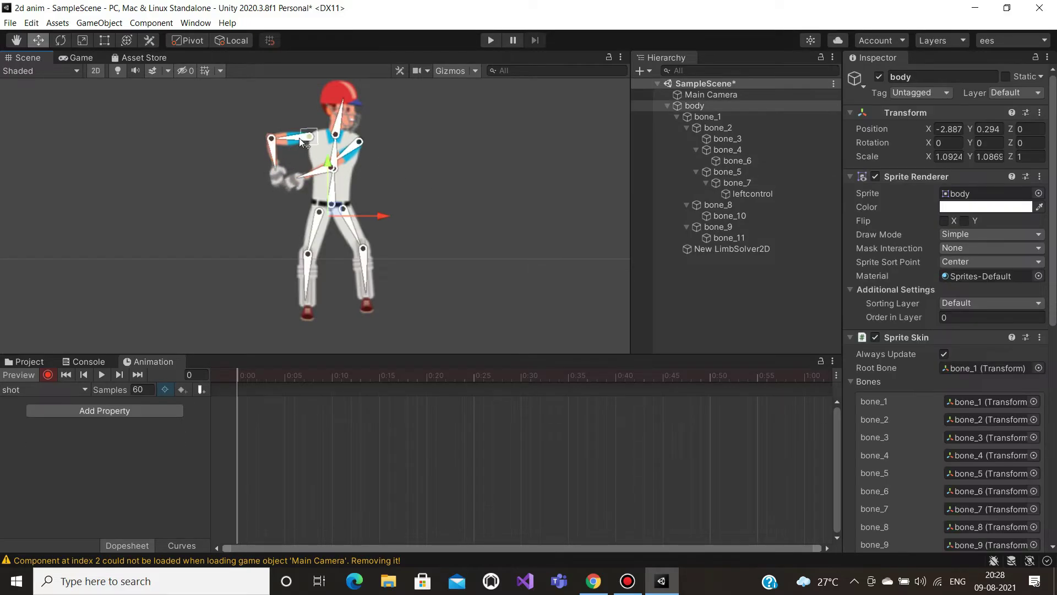
{"action": "left_click", "coordinate": [293, 140]}
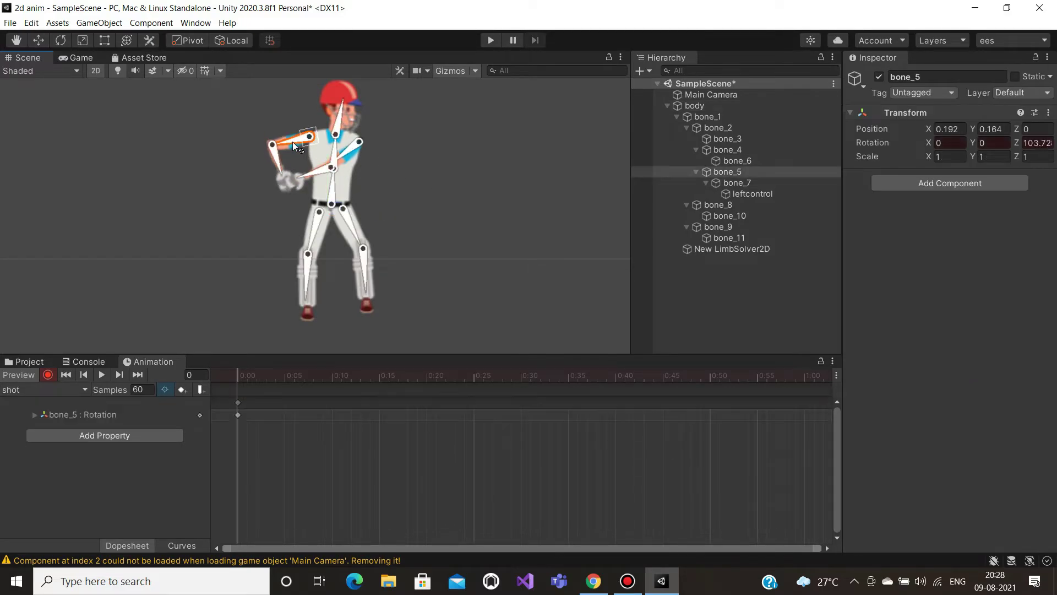
{"action": "left_click", "coordinate": [266, 377]}
{"action": "left_click", "coordinate": [293, 374]}
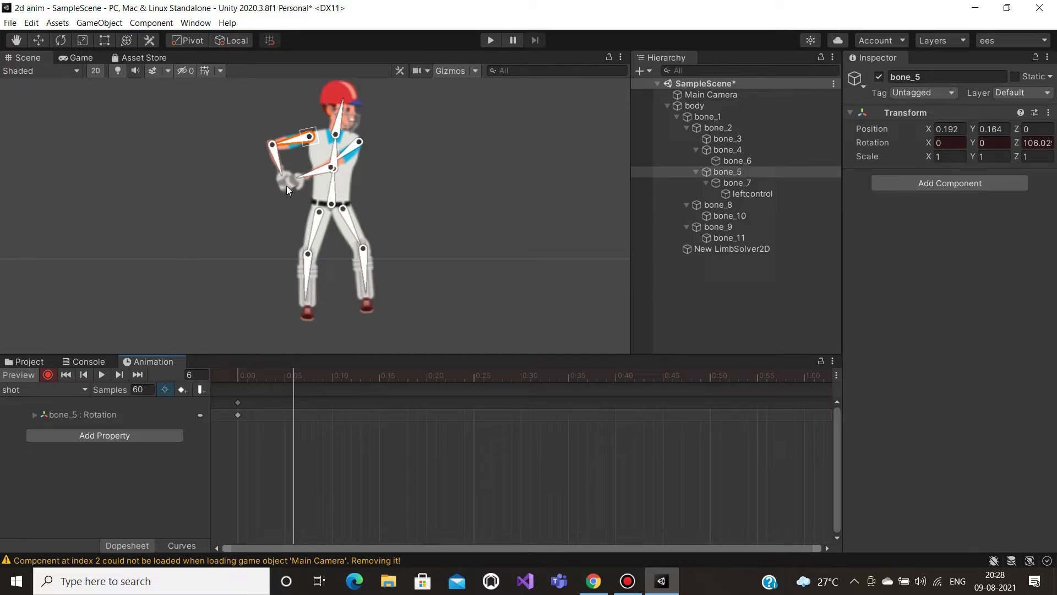
{"action": "mouse_move", "coordinate": [343, 155]}
{"action": "left_mouse_down"}
{"action": "mouse_move", "coordinate": [365, 164]}
{"action": "mouse_move", "coordinate": [356, 159]}
{"action": "left_mouse_up"}
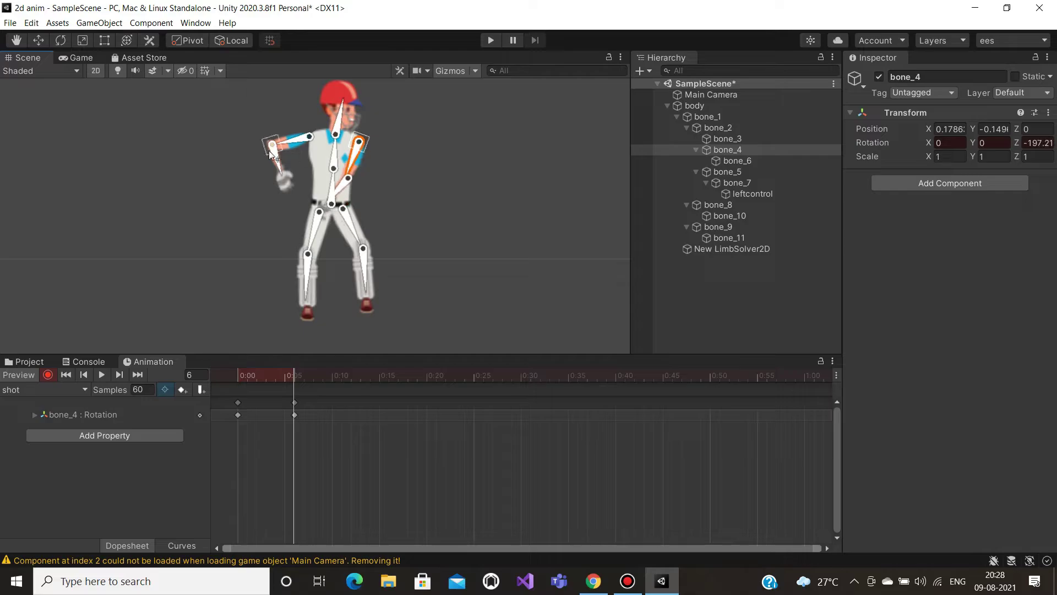
{"action": "left_click_drag", "start_coordinate": [270, 149], "coordinate": [469, 260]}
- At frame 11, key rotations for both upper arms and the left forearm
{"action": "left_click", "coordinate": [342, 375]}
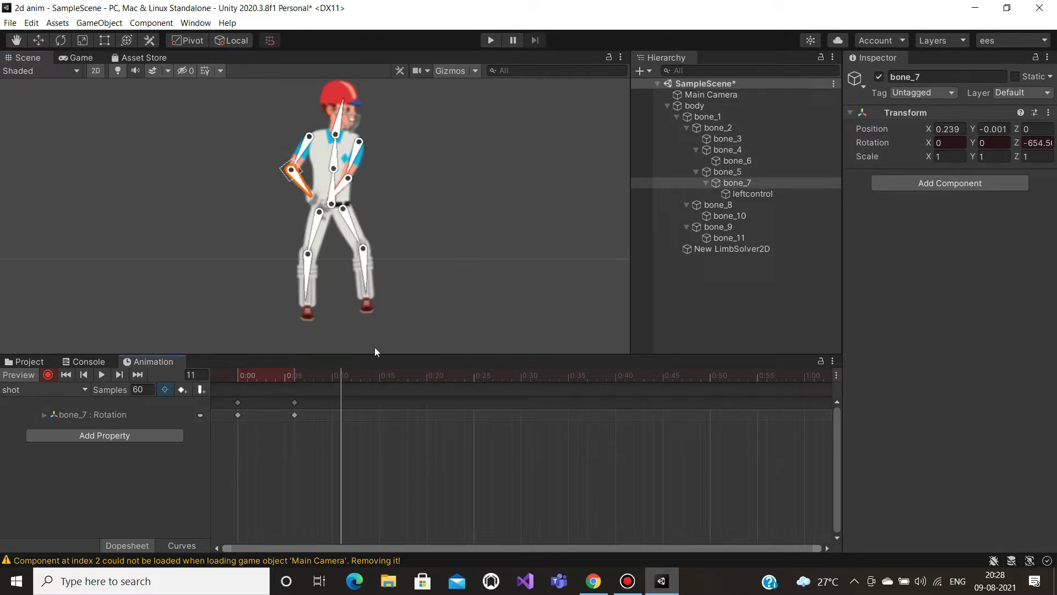
{"action": "left_click_drag", "start_coordinate": [352, 164], "coordinate": [381, 161]}
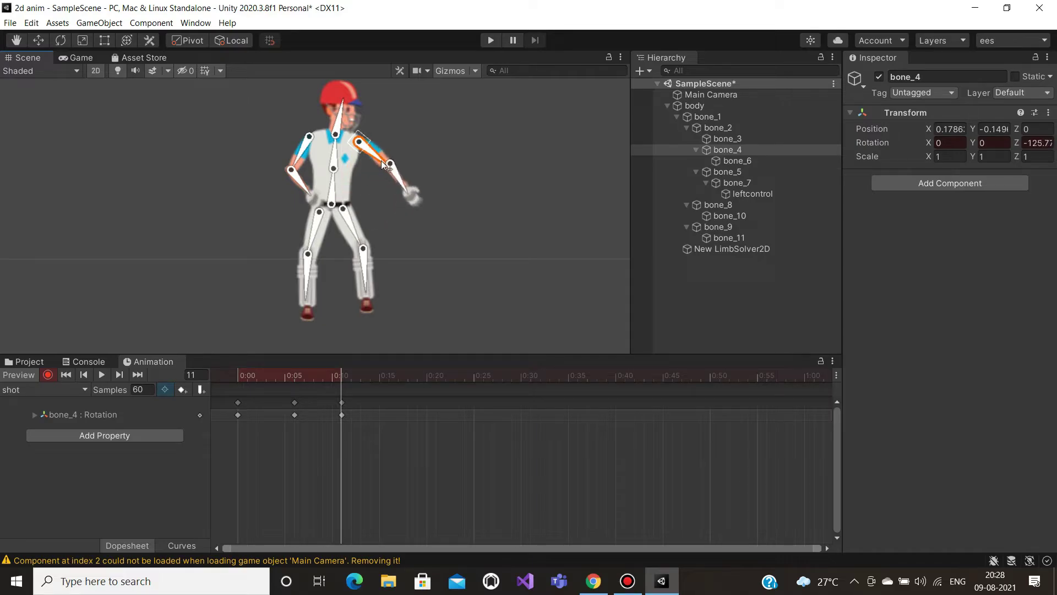
{"action": "left_click_drag", "start_coordinate": [304, 155], "coordinate": [337, 167]}
{"action": "left_click_drag", "start_coordinate": [350, 167], "coordinate": [370, 183]}
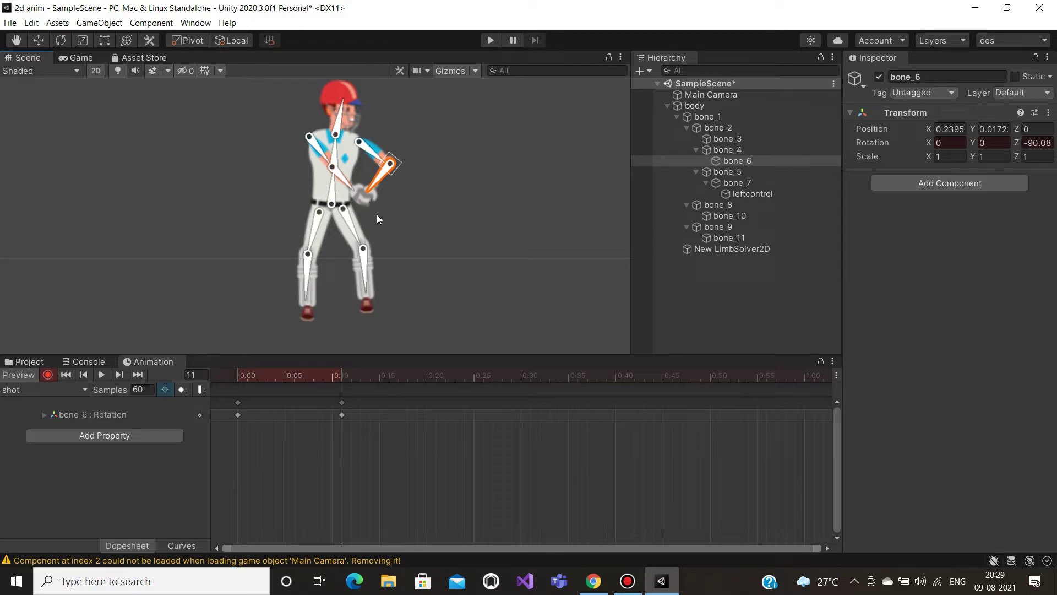
- At frame 18, key the right arm raised higher to lift the bat
{"action": "left_click", "coordinate": [377, 375]}
{"action": "left_click", "coordinate": [406, 376]}
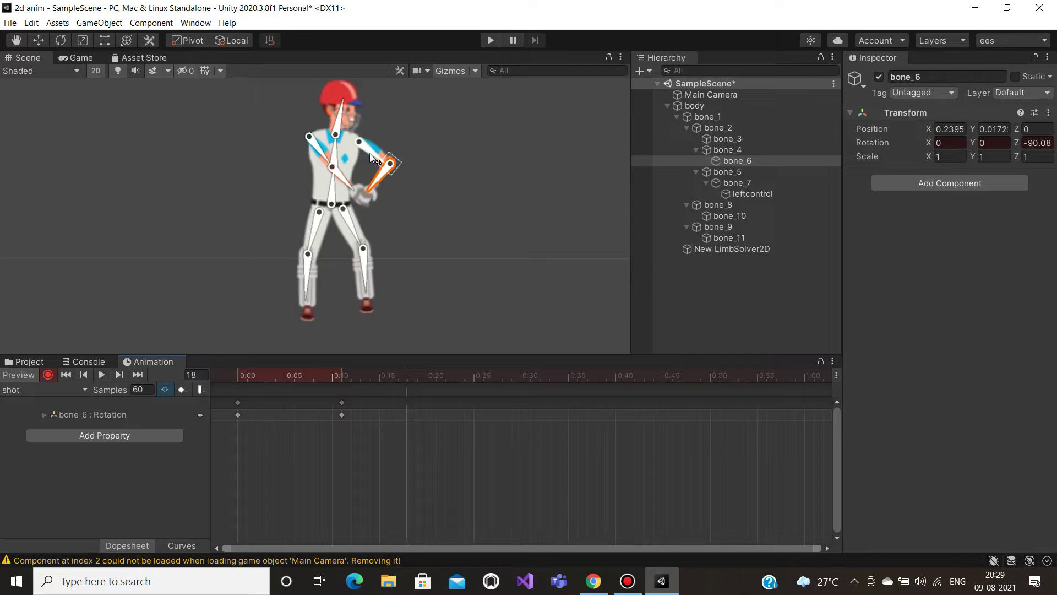
{"action": "mouse_move", "coordinate": [369, 154]}
{"action": "left_mouse_down"}
{"action": "mouse_move", "coordinate": [387, 139]}
{"action": "mouse_move", "coordinate": [401, 159]}
{"action": "mouse_move", "coordinate": [356, 168]}
{"action": "left_mouse_up"}
{"action": "left_click", "coordinate": [322, 151]}
{"action": "left_click_drag", "start_coordinate": [374, 144], "coordinate": [377, 141]}
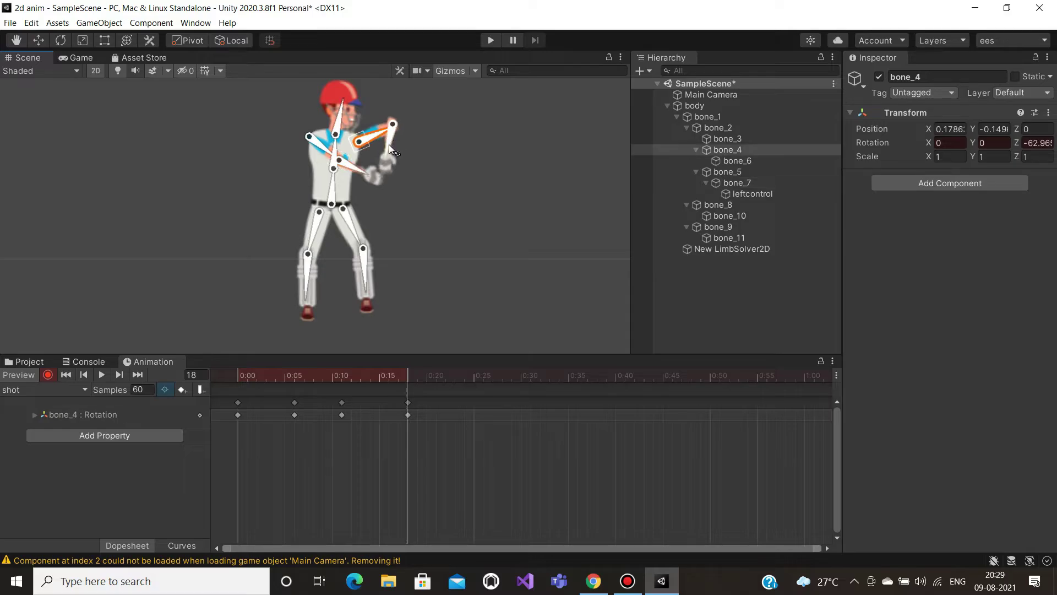
- Deselect the bones and play the shot clip preview
{"action": "left_click", "coordinate": [425, 238]}
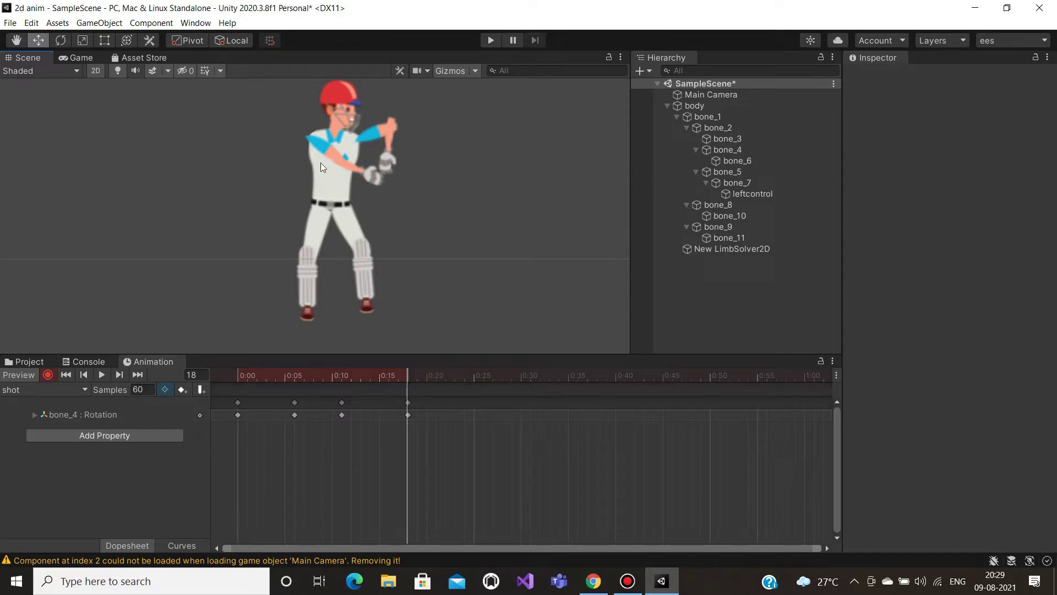
{"action": "left_click", "coordinate": [438, 377]}
{"action": "left_click", "coordinate": [100, 375]}
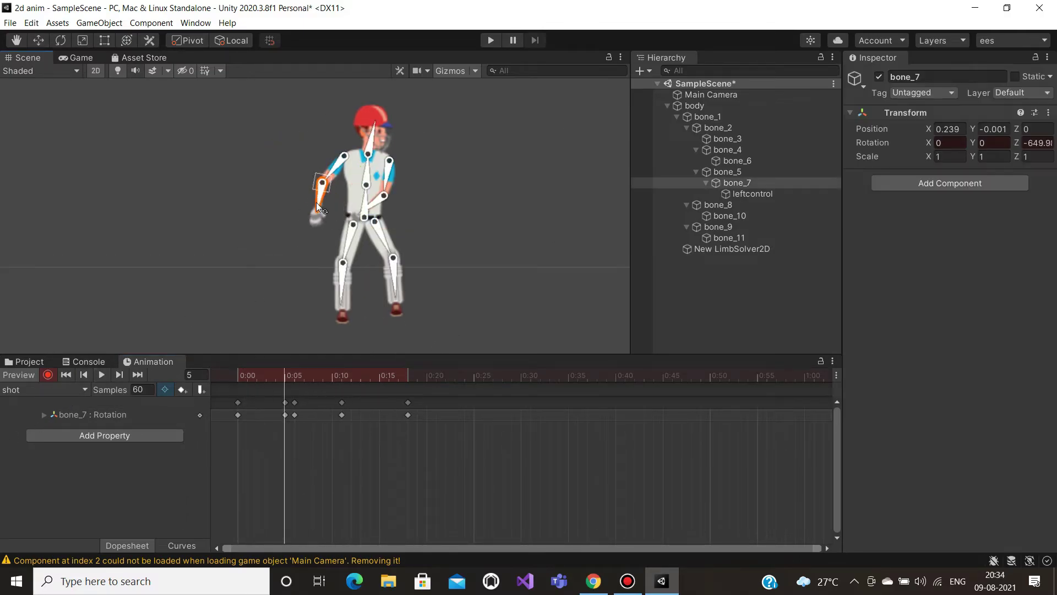
- Spread both forearms outward and swing both lower legs out at the earlier frame
{"action": "left_click_drag", "start_coordinate": [316, 203], "coordinate": [292, 184]}
{"action": "left_click_drag", "start_coordinate": [383, 199], "coordinate": [434, 198]}
{"action": "left_click", "coordinate": [381, 199]}
{"action": "left_click", "coordinate": [380, 200]}
{"action": "left_click_drag", "start_coordinate": [342, 276], "coordinate": [323, 283]}
{"action": "left_click_drag", "start_coordinate": [391, 282], "coordinate": [406, 278]}
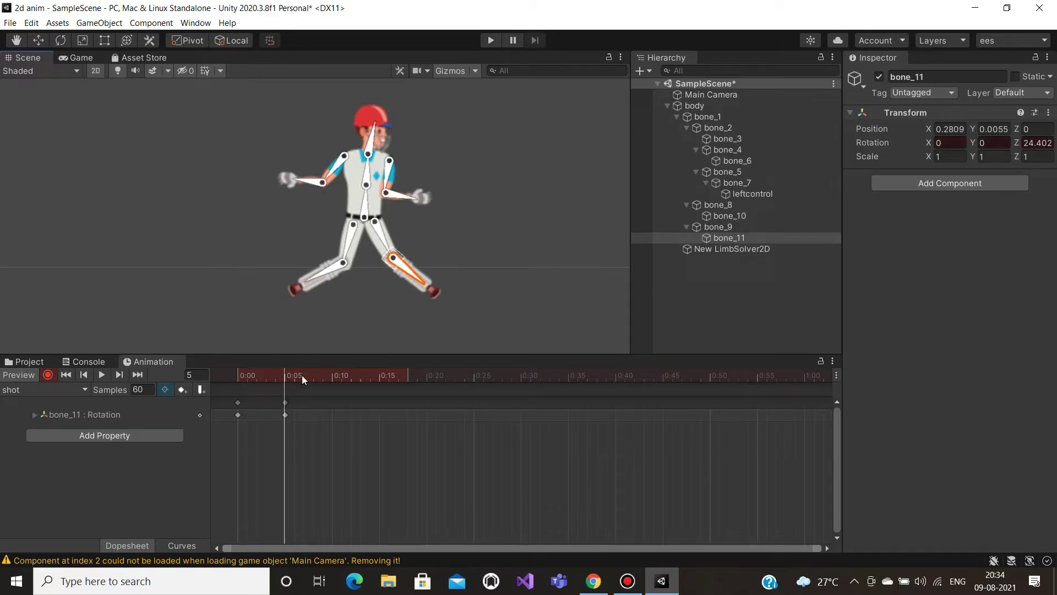
- At frame 11, raise both arms overhead by rotating the upper arm and forearms
{"action": "left_click", "coordinate": [341, 375]}
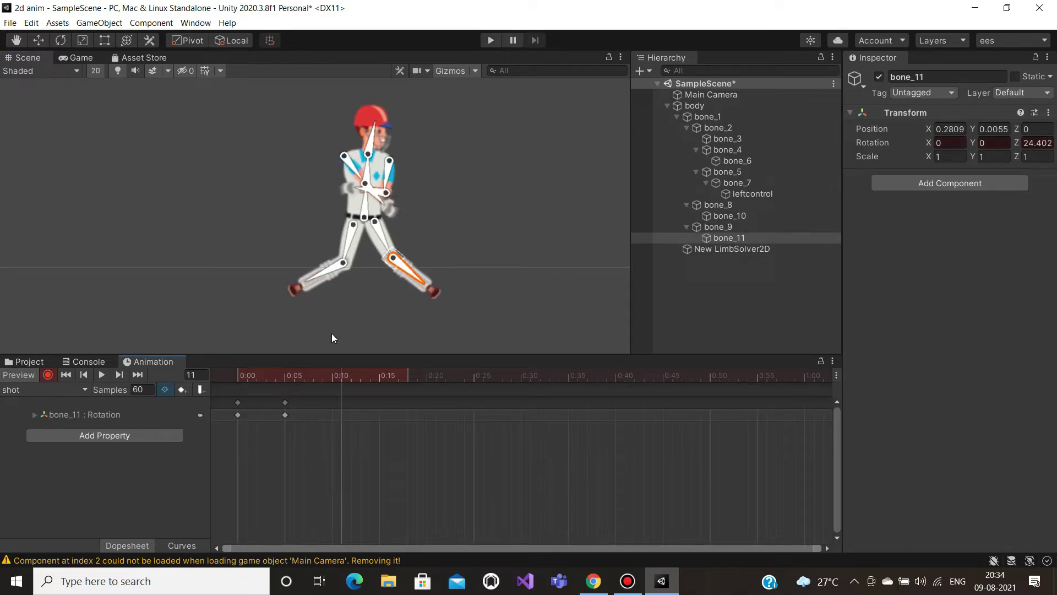
{"action": "left_click_drag", "start_coordinate": [376, 193], "coordinate": [300, 114]}
{"action": "left_click", "coordinate": [332, 211]}
{"action": "left_click", "coordinate": [477, 230]}
{"action": "left_click", "coordinate": [376, 205]}
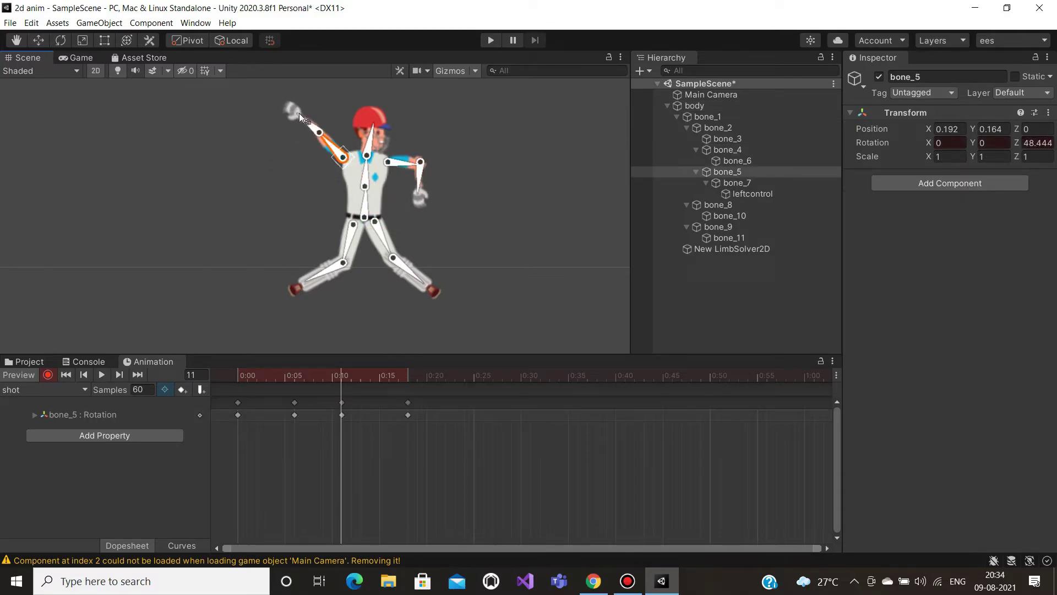
{"action": "left_click_drag", "start_coordinate": [417, 181], "coordinate": [446, 131]}
{"action": "left_click_drag", "start_coordinate": [320, 118], "coordinate": [321, 127]}
{"action": "left_click", "coordinate": [291, 161]}
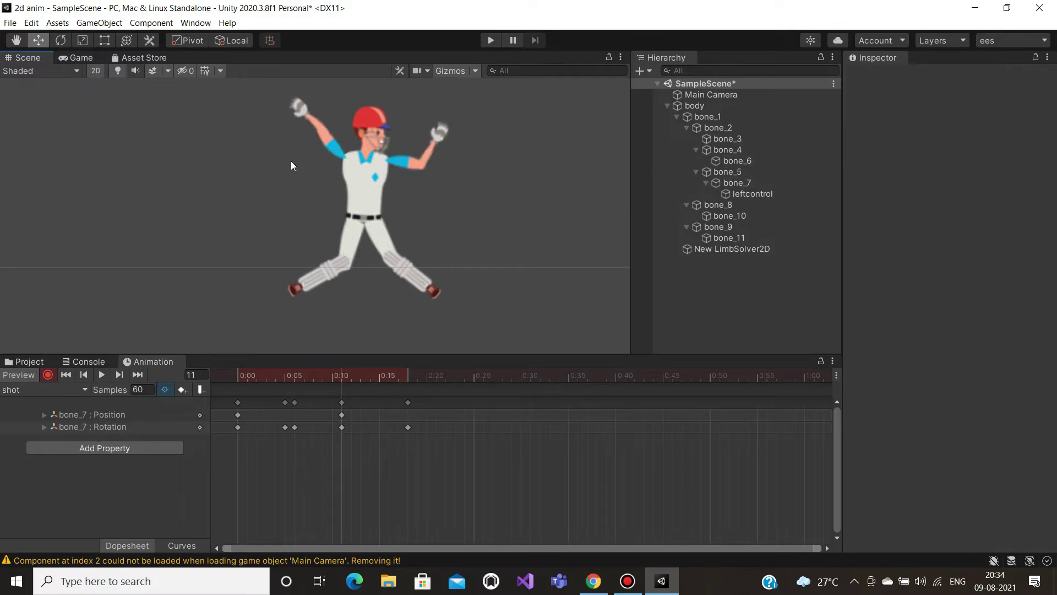
{"action": "left_click", "coordinate": [325, 134]}
{"action": "left_click", "coordinate": [320, 129]}
- At frame 14, move root bone_1 to stand the cricketer upright
{"action": "left_click", "coordinate": [368, 213]}
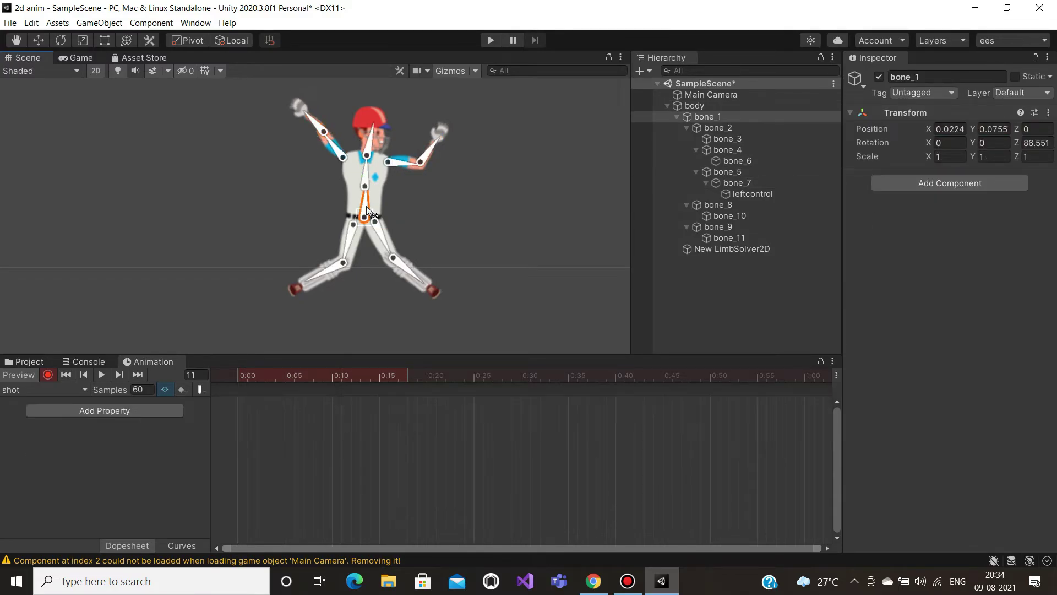
{"action": "left_click_drag", "start_coordinate": [365, 206], "coordinate": [371, 208]}
{"action": "left_click", "coordinate": [374, 377]}
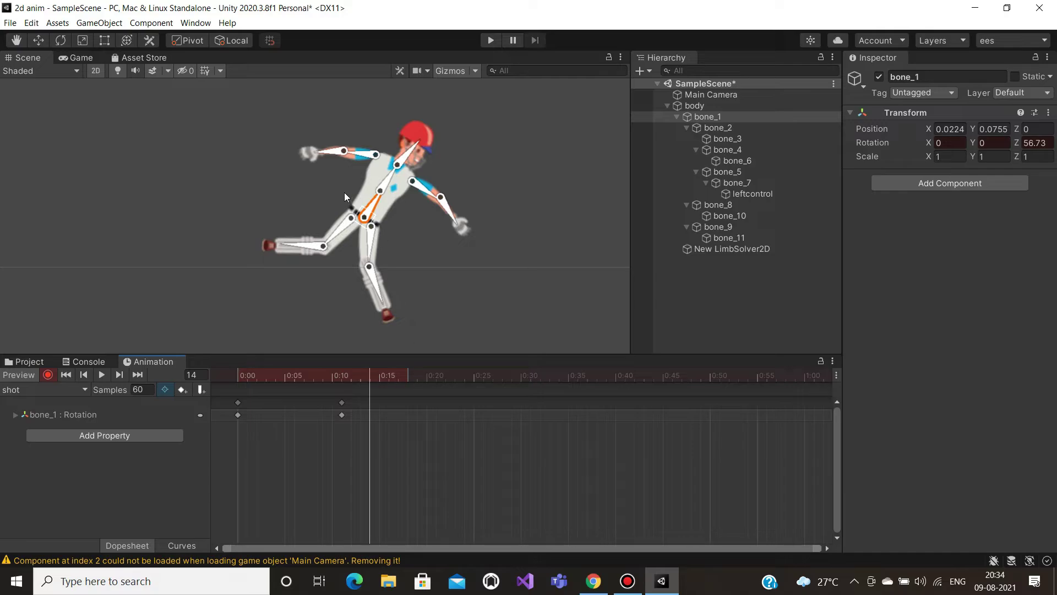
{"action": "left_click", "coordinate": [412, 216]}
{"action": "left_click", "coordinate": [379, 192]}
{"action": "key", "text": "w"}
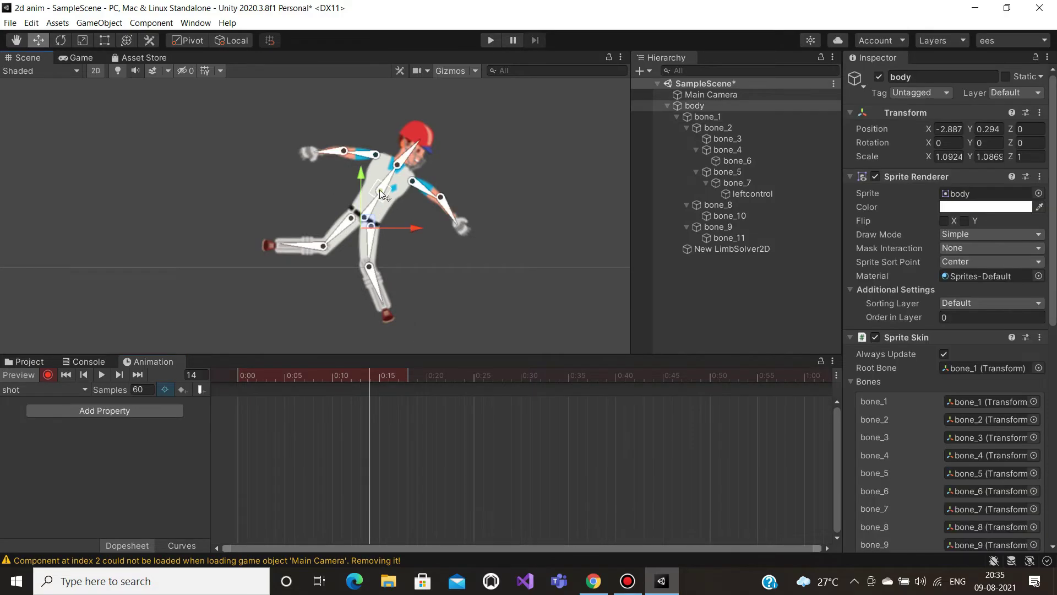
{"action": "mouse_move", "coordinate": [379, 190]}
{"action": "left_mouse_down"}
{"action": "mouse_move", "coordinate": [370, 205]}
{"action": "mouse_move", "coordinate": [376, 195]}
{"action": "mouse_move", "coordinate": [364, 190]}
{"action": "left_mouse_up"}
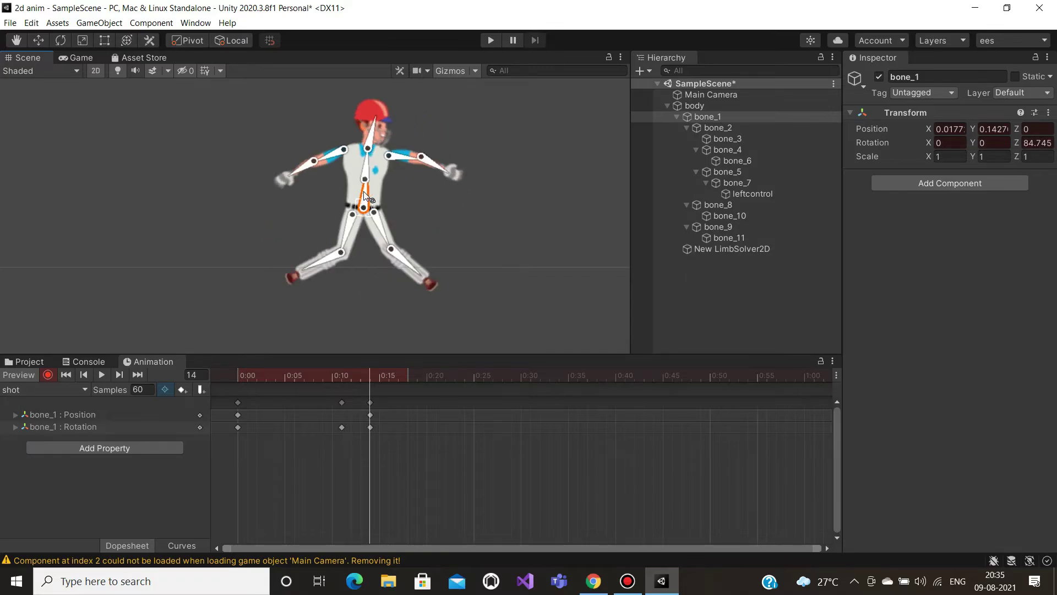
- At frame 18, drop both arms to the sides and straighten both shins downward
{"action": "left_click", "coordinate": [412, 375]}
{"action": "left_click", "coordinate": [353, 158]}
{"action": "left_click_drag", "start_coordinate": [356, 161], "coordinate": [319, 173]}
{"action": "left_click", "coordinate": [296, 167]}
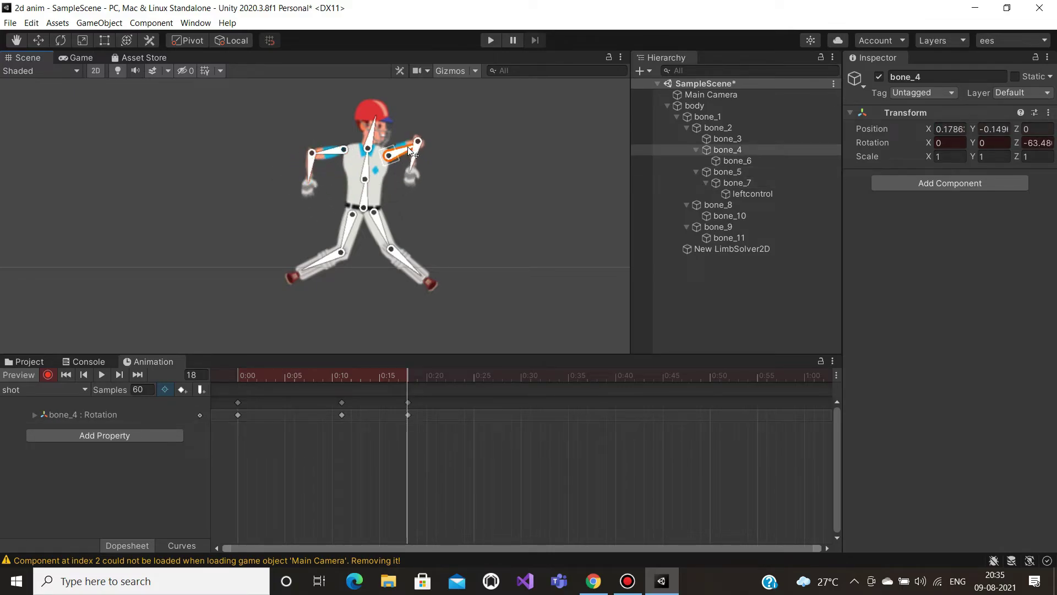
{"action": "left_click_drag", "start_coordinate": [410, 161], "coordinate": [474, 147]}
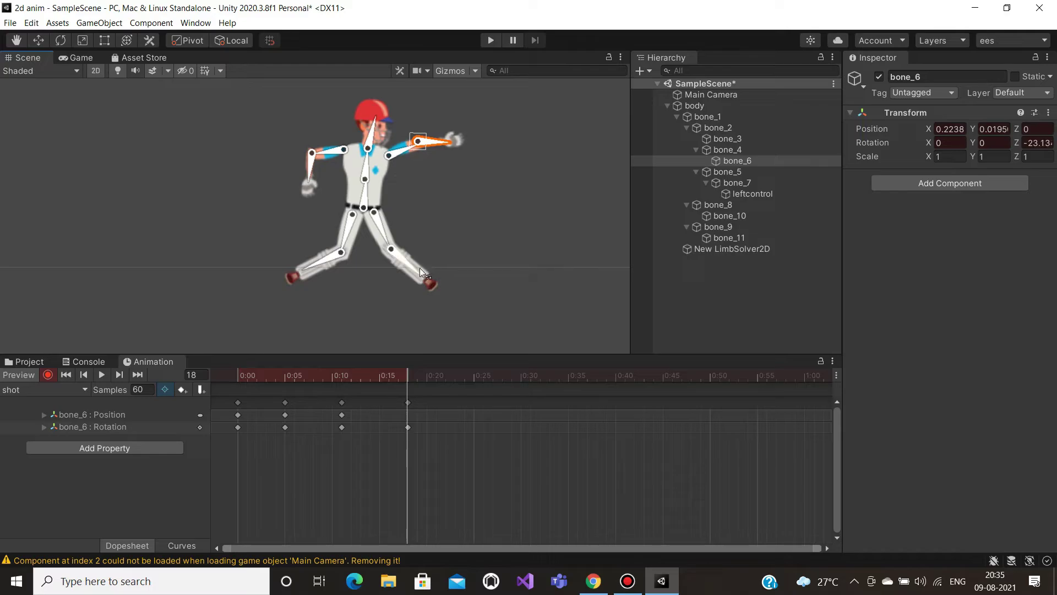
{"action": "left_click_drag", "start_coordinate": [408, 265], "coordinate": [391, 270]}
{"action": "left_click_drag", "start_coordinate": [327, 261], "coordinate": [347, 287]}
{"action": "left_click_drag", "start_coordinate": [428, 147], "coordinate": [413, 206]}
{"action": "left_click", "coordinate": [402, 152]}
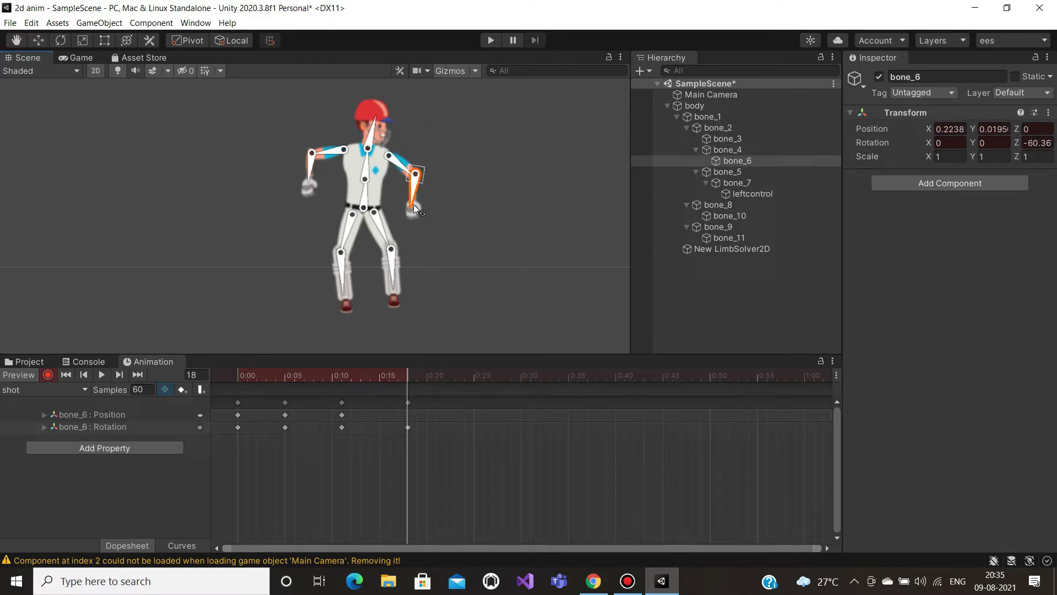
- Key the left shin swung out at frame 22 and the right shin at frame 26
{"action": "left_click", "coordinate": [444, 375]}
{"action": "left_click", "coordinate": [338, 276]}
{"action": "left_click_drag", "start_coordinate": [338, 276], "coordinate": [323, 268]}
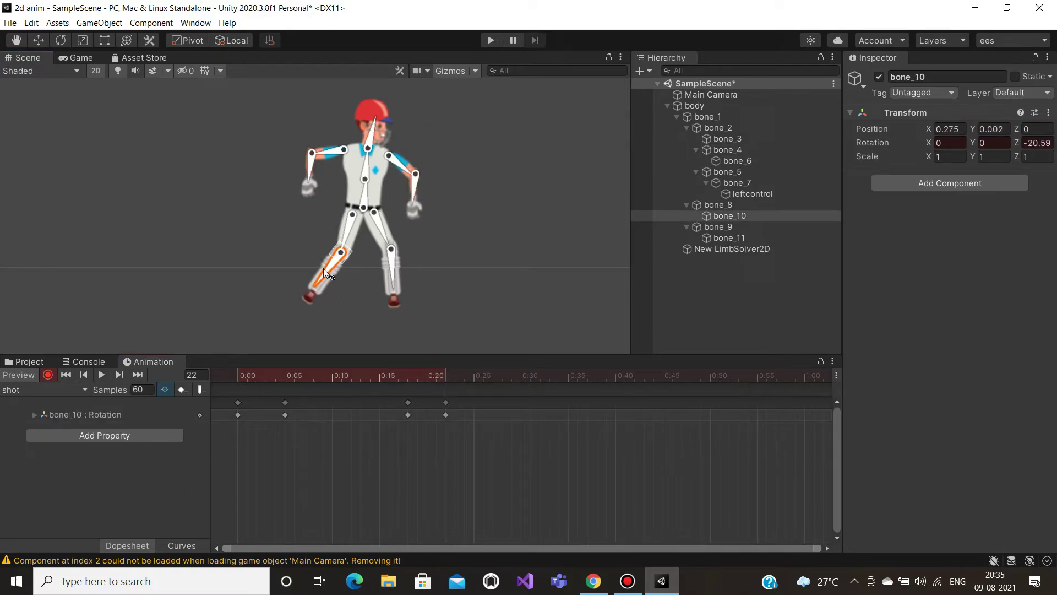
{"action": "left_click", "coordinate": [482, 375]}
{"action": "left_click", "coordinate": [391, 269]}
{"action": "left_click_drag", "start_coordinate": [391, 269], "coordinate": [407, 274]}
- Straighten the shins at frames 31 and 35, shift bone_2, and angle the right shin at 39
{"action": "left_click", "coordinate": [530, 376]}
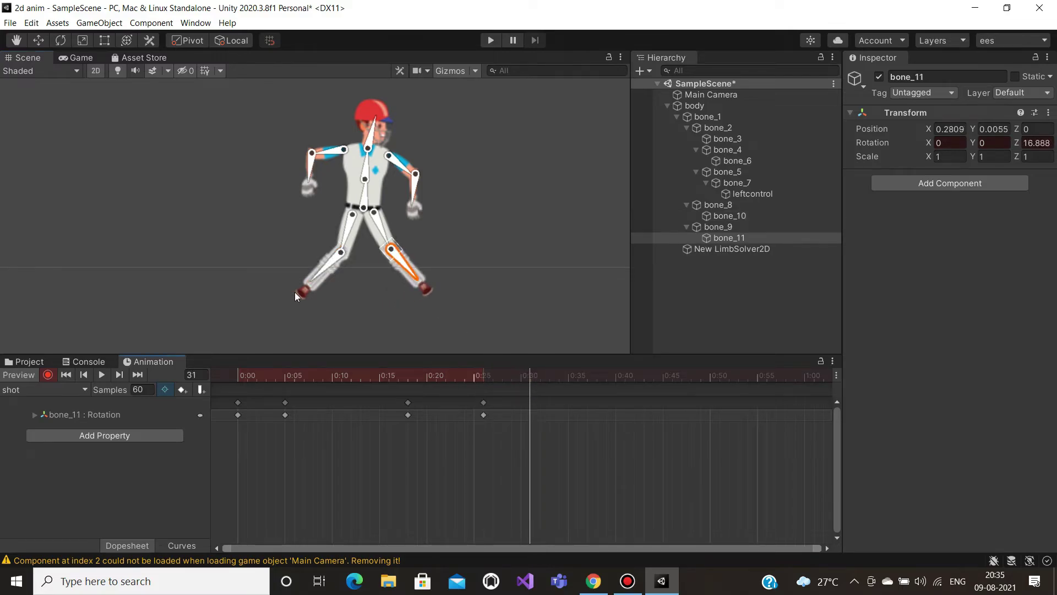
{"action": "left_click_drag", "start_coordinate": [321, 274], "coordinate": [338, 282]}
{"action": "left_click", "coordinate": [568, 375]}
{"action": "left_click_drag", "start_coordinate": [412, 273], "coordinate": [390, 283]}
{"action": "left_click_drag", "start_coordinate": [358, 173], "coordinate": [365, 173]}
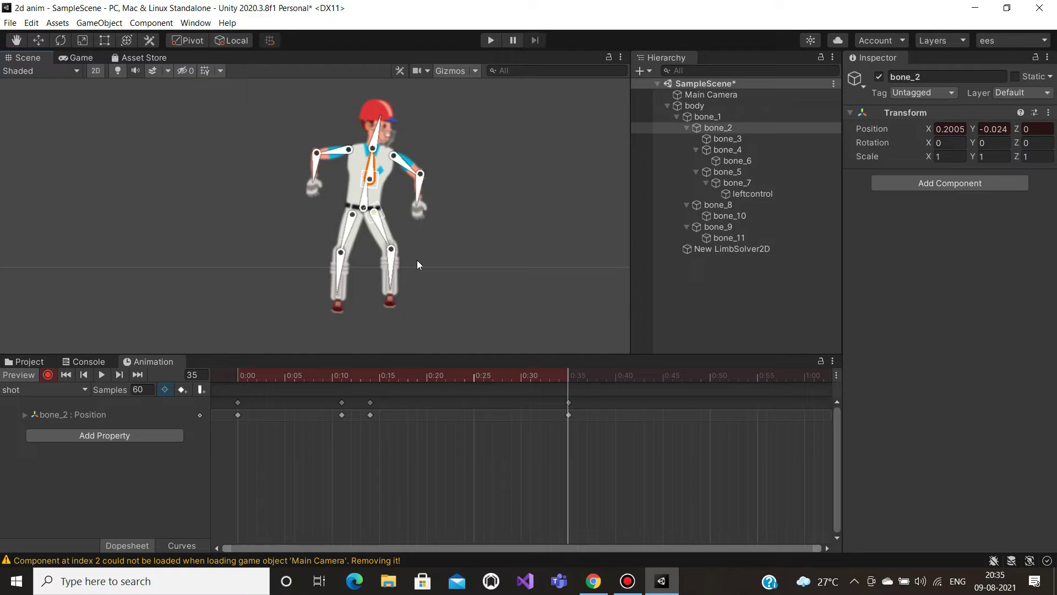
{"action": "left_click", "coordinate": [606, 375]}
{"action": "left_click_drag", "start_coordinate": [391, 278], "coordinate": [404, 274]}
{"action": "left_click", "coordinate": [508, 269]}
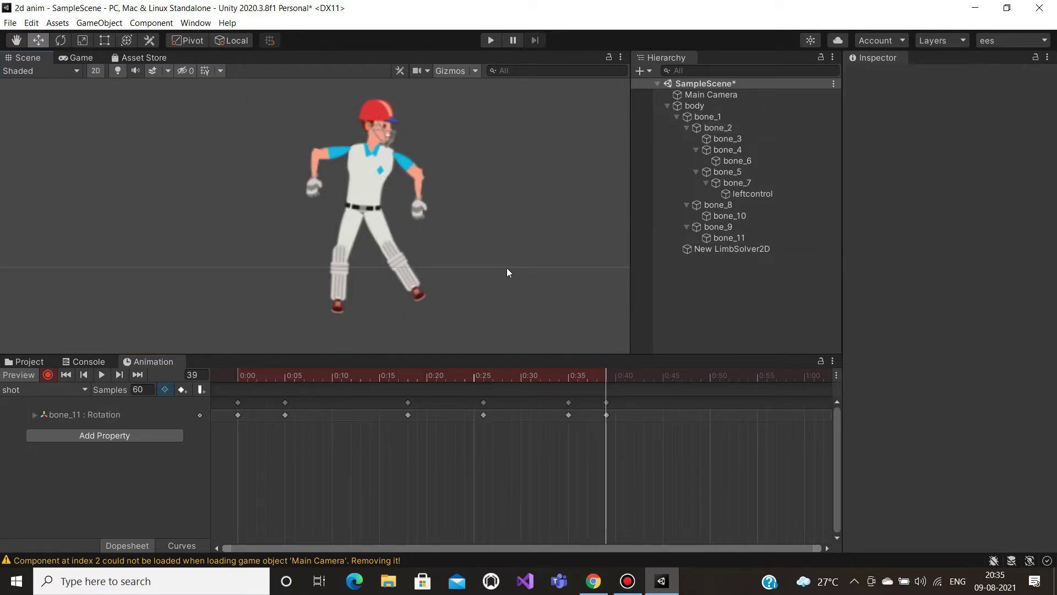
- Preview the shot clip, then enter Play mode to watch the cricketer animate in Game view
{"action": "left_click", "coordinate": [102, 375]}
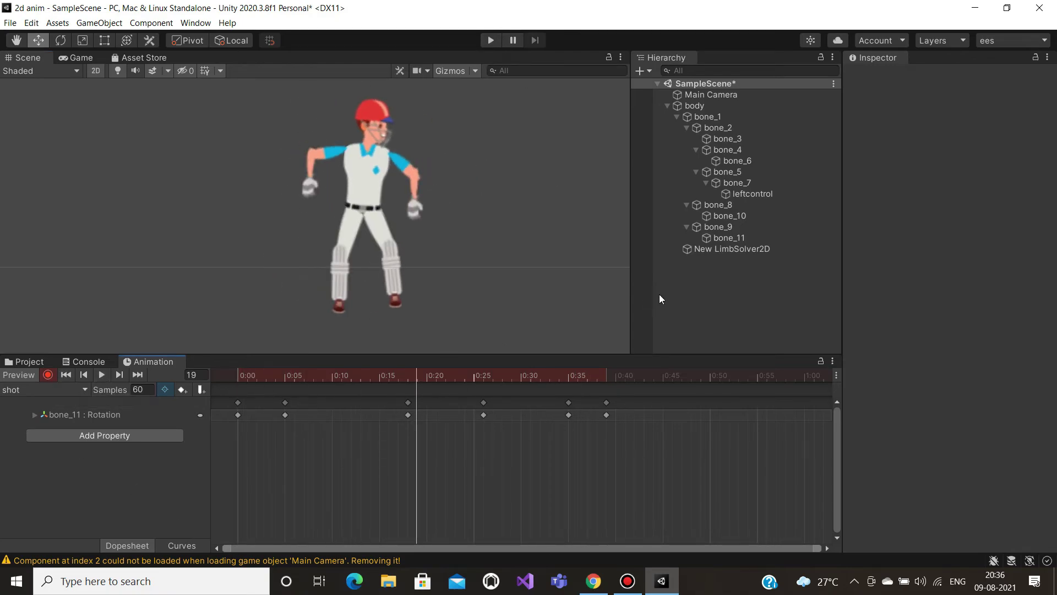
{"action": "left_click", "coordinate": [490, 41]}
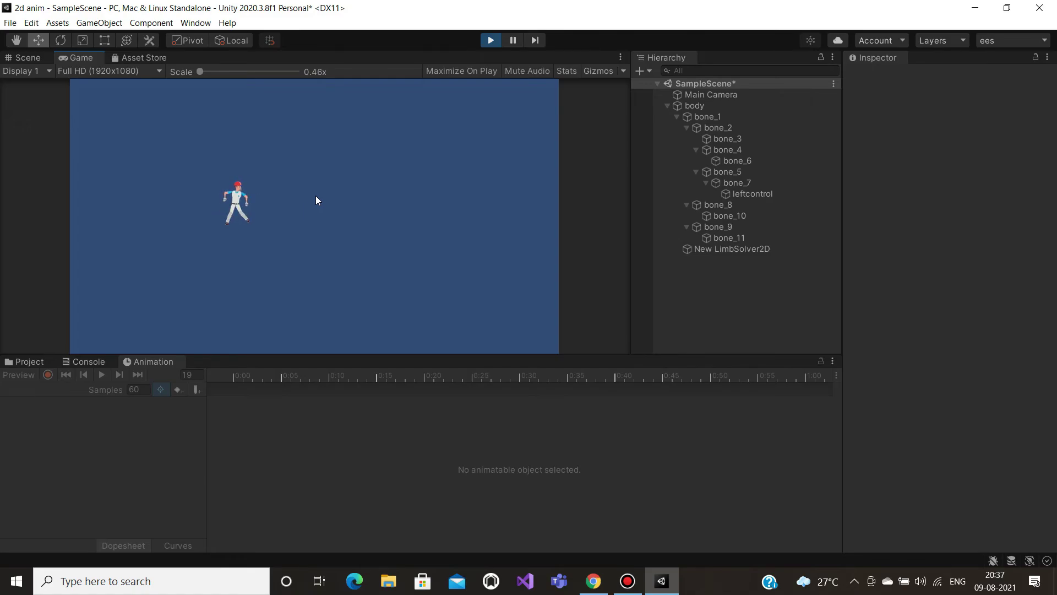
- Stop Play mode to return to the Scene view
{"action": "left_click", "coordinate": [498, 41]}
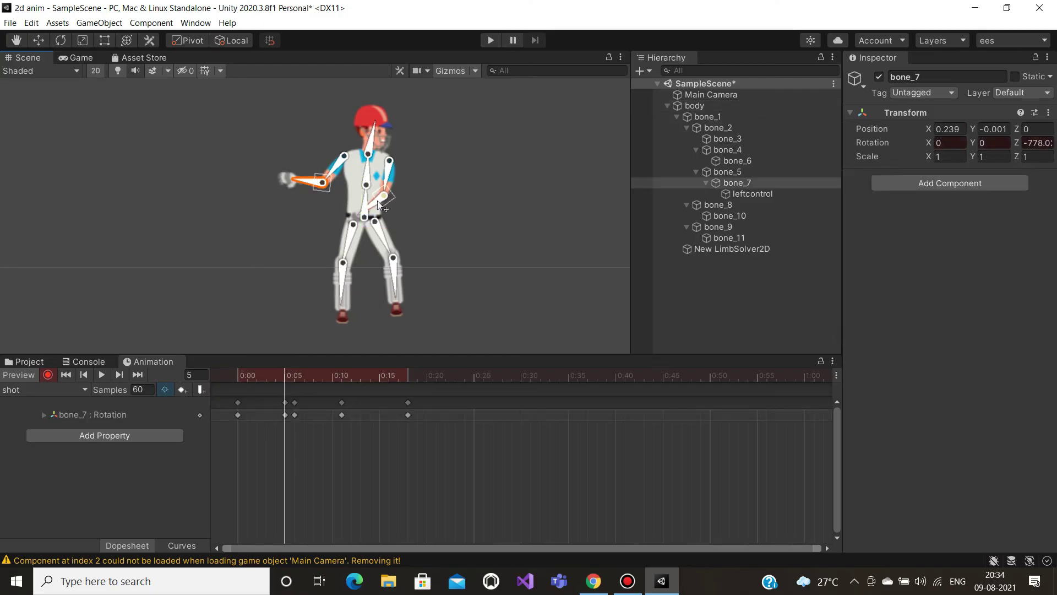
- Rotate the forearm outward and swing both lower legs outward
{"action": "left_click", "coordinate": [381, 208]}
{"action": "left_click", "coordinate": [381, 210]}
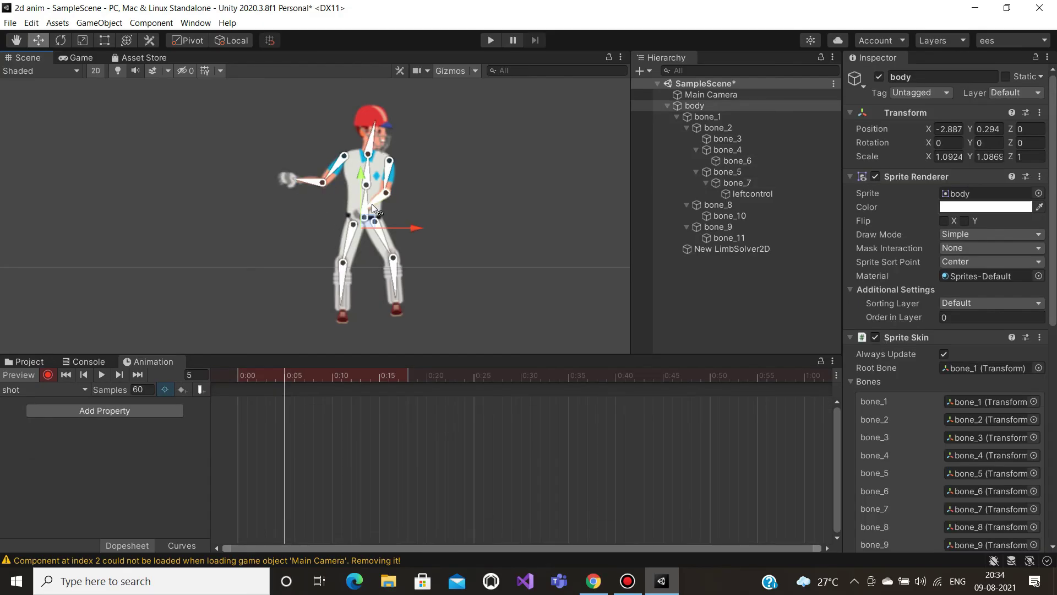
{"action": "left_click_drag", "start_coordinate": [372, 204], "coordinate": [392, 194]}
{"action": "left_click_drag", "start_coordinate": [342, 284], "coordinate": [314, 279]}
{"action": "left_click_drag", "start_coordinate": [390, 279], "coordinate": [407, 275]}
- At frame 11, nudge the forearm into position and reselect the body's spine bones
{"action": "left_click", "coordinate": [342, 375]}
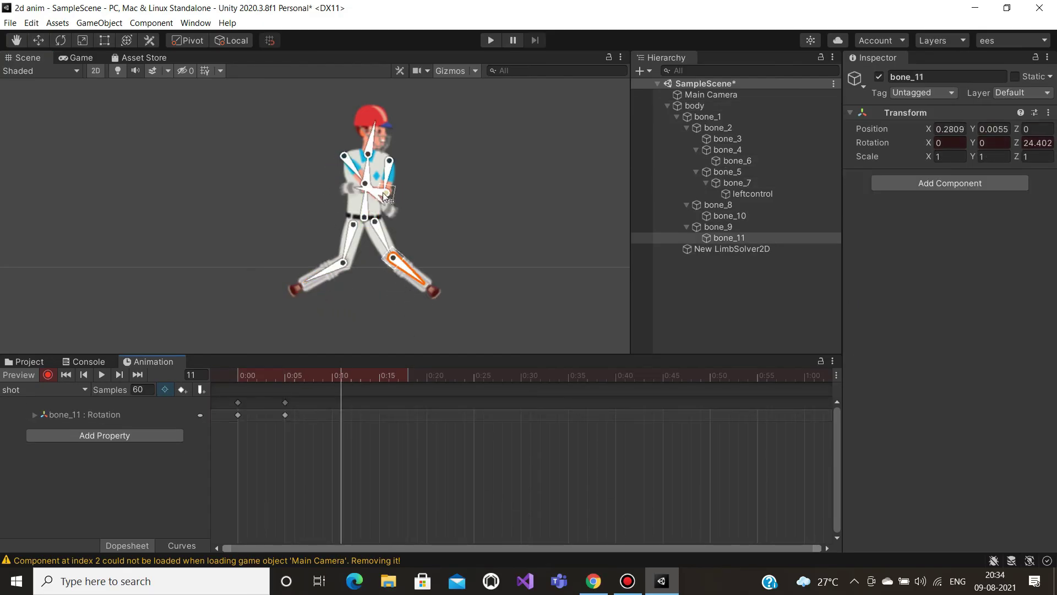
{"action": "left_click_drag", "start_coordinate": [377, 193], "coordinate": [377, 193]}
{"action": "left_click", "coordinate": [327, 219]}
{"action": "left_click", "coordinate": [374, 194]}
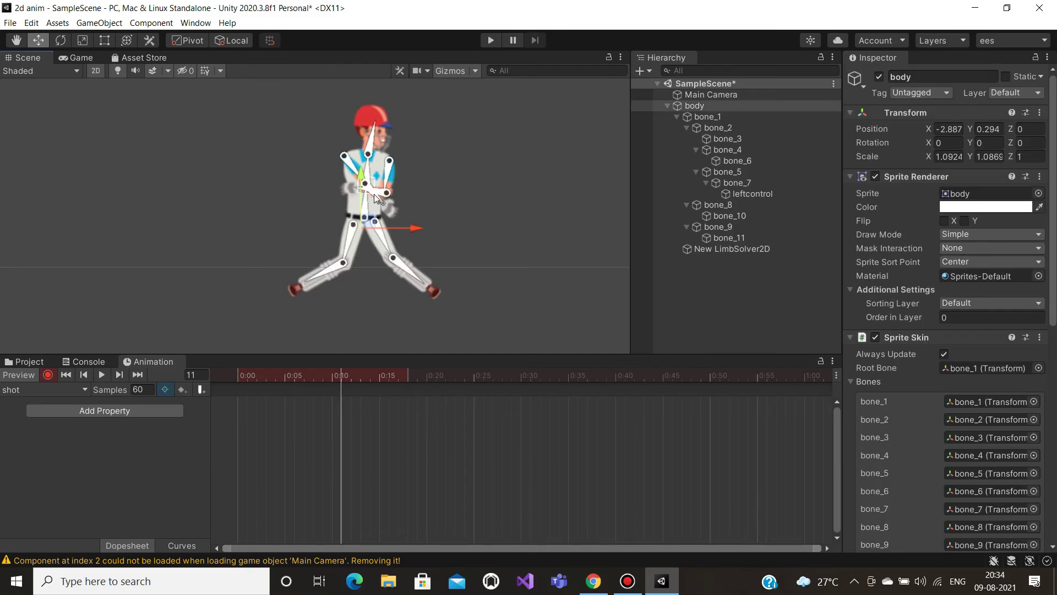
{"action": "left_click", "coordinate": [375, 194]}
{"action": "left_click", "coordinate": [468, 230]}
{"action": "left_click", "coordinate": [394, 177]}
- Raise both arms overhead and tilt the whole character to the right from the hips
{"action": "left_click_drag", "start_coordinate": [388, 176], "coordinate": [419, 162]}
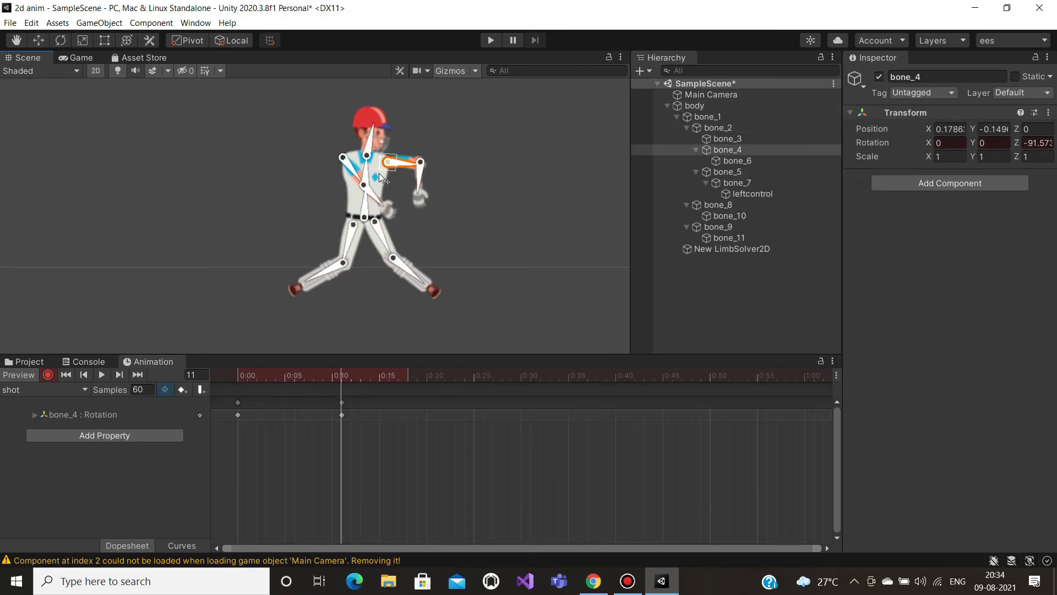
{"action": "left_click_drag", "start_coordinate": [354, 171], "coordinate": [304, 109]}
{"action": "left_click_drag", "start_coordinate": [423, 179], "coordinate": [447, 133]}
{"action": "left_click", "coordinate": [323, 132]}
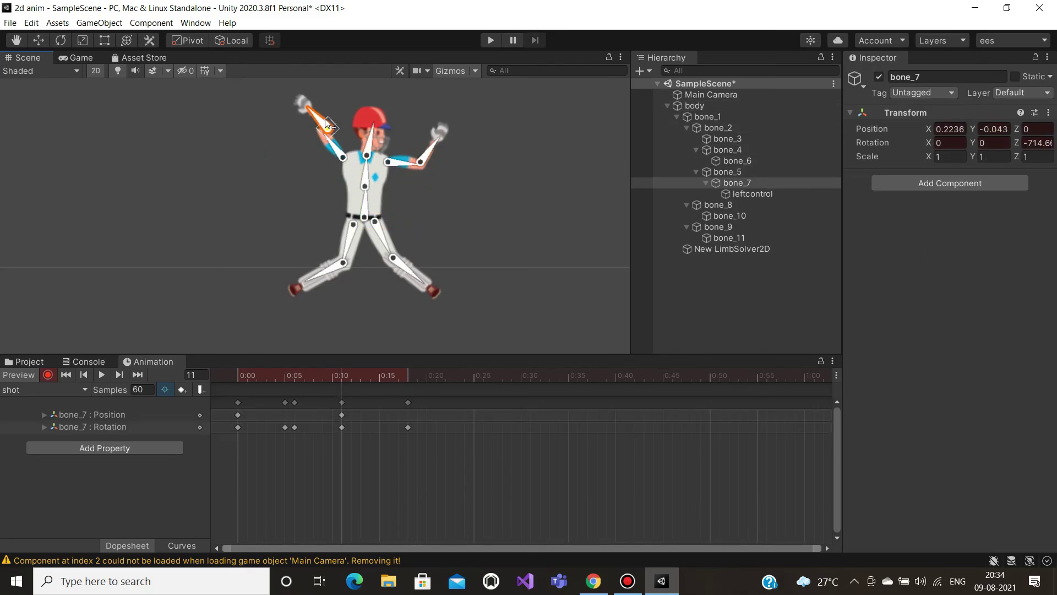
{"action": "left_click", "coordinate": [321, 135]}
{"action": "left_click", "coordinate": [322, 134]}
{"action": "left_click_drag", "start_coordinate": [367, 205], "coordinate": [310, 175]}
- At frames 14 and 18, reposition the spine, lower both forearms, and let the lower leg hang straight
{"action": "left_click", "coordinate": [370, 375]}
{"action": "left_click", "coordinate": [419, 227]}
{"action": "left_click", "coordinate": [389, 192]}
{"action": "key", "text": "period"}
{"action": "key", "text": "period"}
{"action": "key", "text": "period"}
{"action": "key", "text": "period"}
{"action": "left_click", "coordinate": [356, 162]}
{"action": "left_click_drag", "start_coordinate": [405, 156], "coordinate": [474, 147]}
{"action": "left_click_drag", "start_coordinate": [405, 263], "coordinate": [394, 269]}
{"action": "left_click_drag", "start_coordinate": [320, 264], "coordinate": [343, 278]}
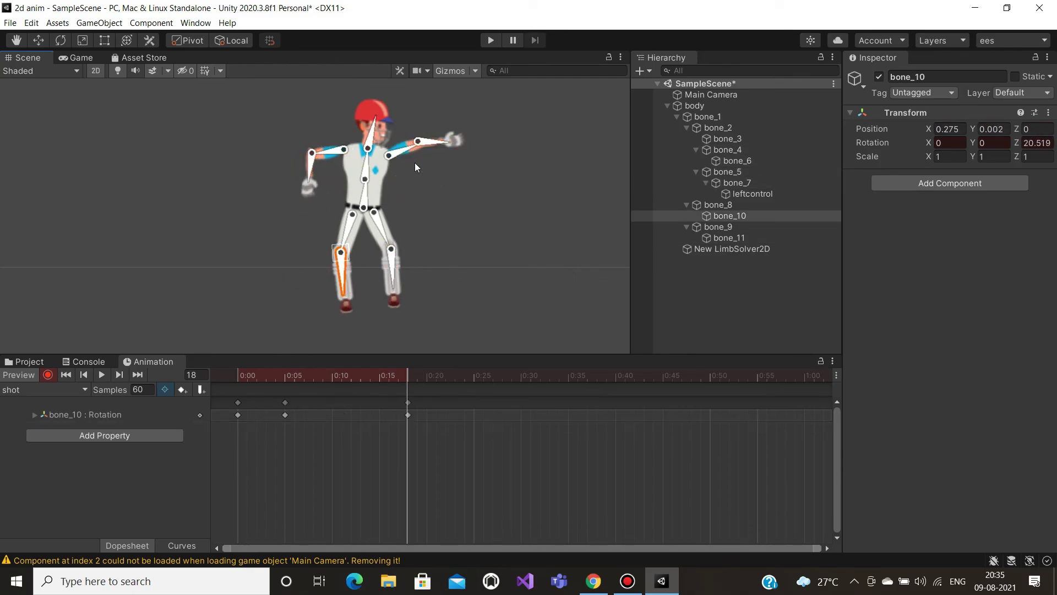
{"action": "left_click_drag", "start_coordinate": [435, 144], "coordinate": [414, 195]}
{"action": "left_click", "coordinate": [402, 151]}
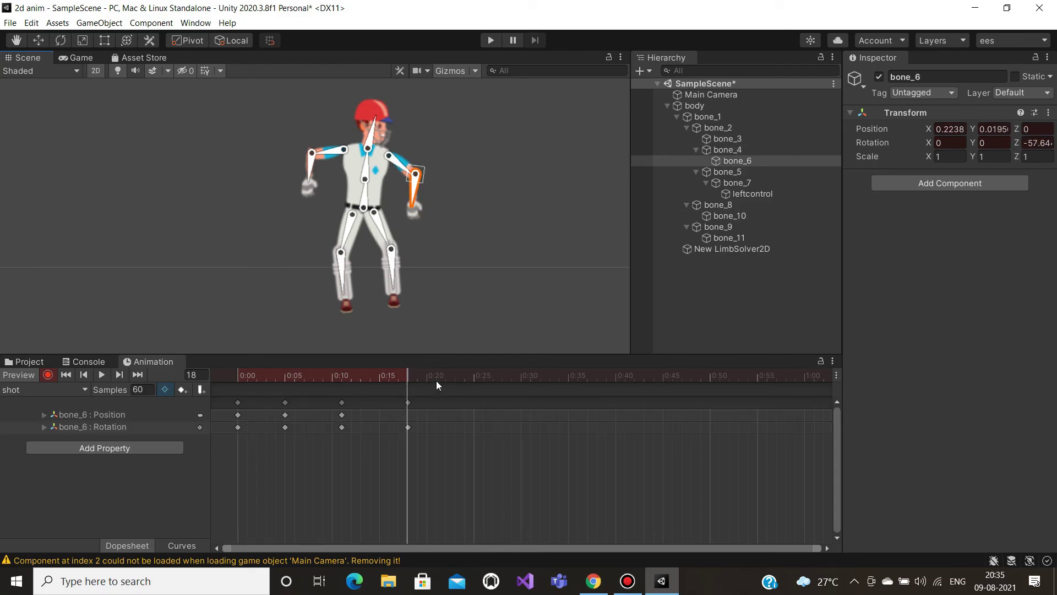
- Key the legs across frames 22–35: swing each lower leg out, then straighten them and shift the upper body
{"action": "left_click", "coordinate": [445, 378]}
{"action": "left_click_drag", "start_coordinate": [341, 273], "coordinate": [320, 270]}
{"action": "left_click", "coordinate": [483, 375]}
{"action": "left_click_drag", "start_coordinate": [393, 269], "coordinate": [403, 271]}
{"action": "left_click", "coordinate": [530, 375]}
{"action": "left_click_drag", "start_coordinate": [321, 272], "coordinate": [336, 289]}
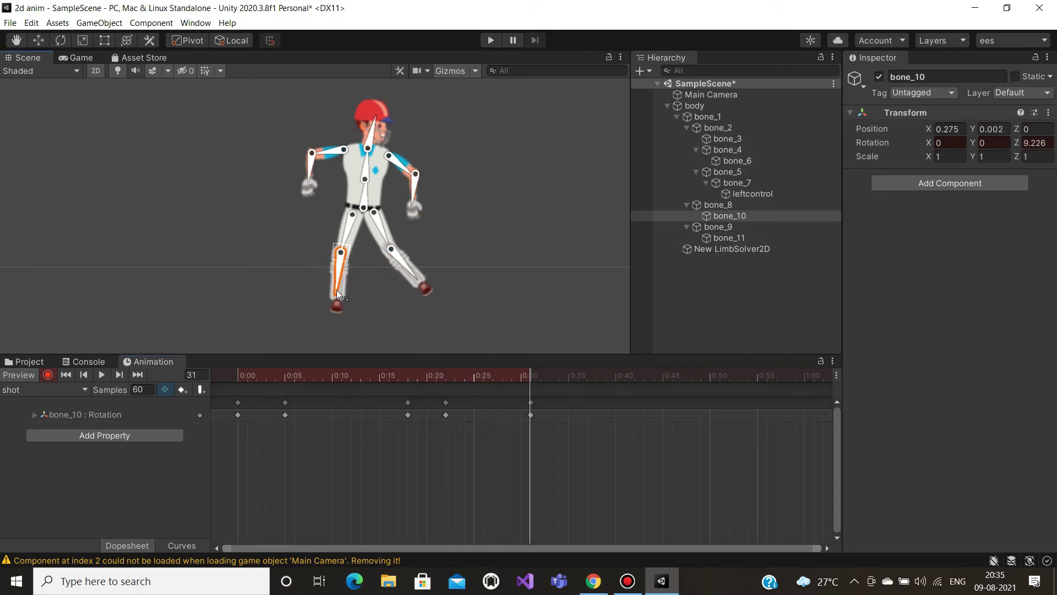
{"action": "left_click", "coordinate": [568, 375]}
{"action": "left_click_drag", "start_coordinate": [406, 278], "coordinate": [390, 281]}
{"action": "left_click_drag", "start_coordinate": [359, 173], "coordinate": [360, 173]}
- Go to frame 39, clear the selection and play back the shot animation
{"action": "left_click", "coordinate": [606, 376]}
{"action": "left_click", "coordinate": [405, 275]}
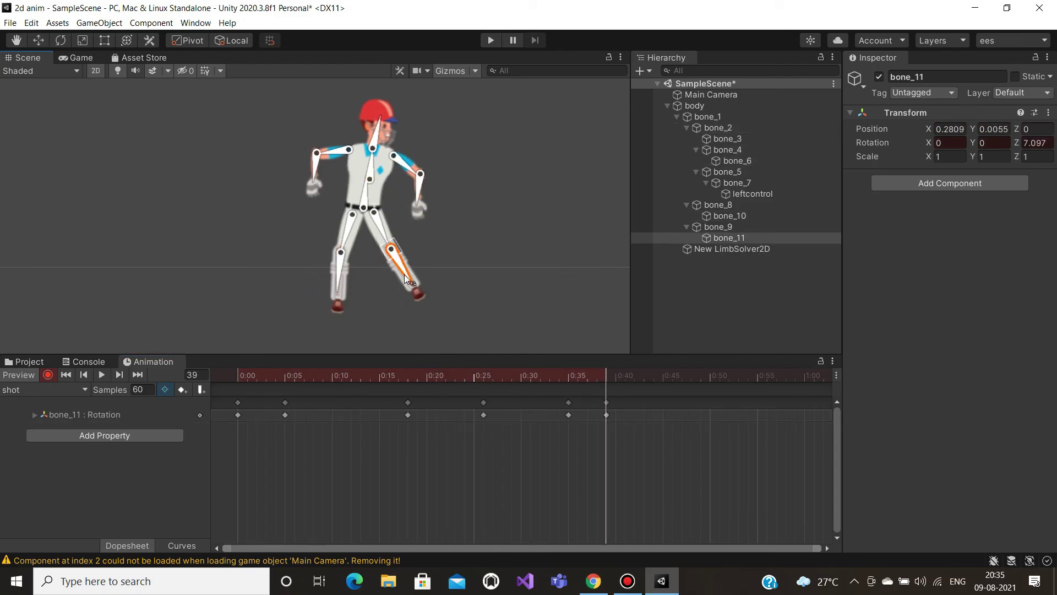
{"action": "left_click", "coordinate": [102, 375]}
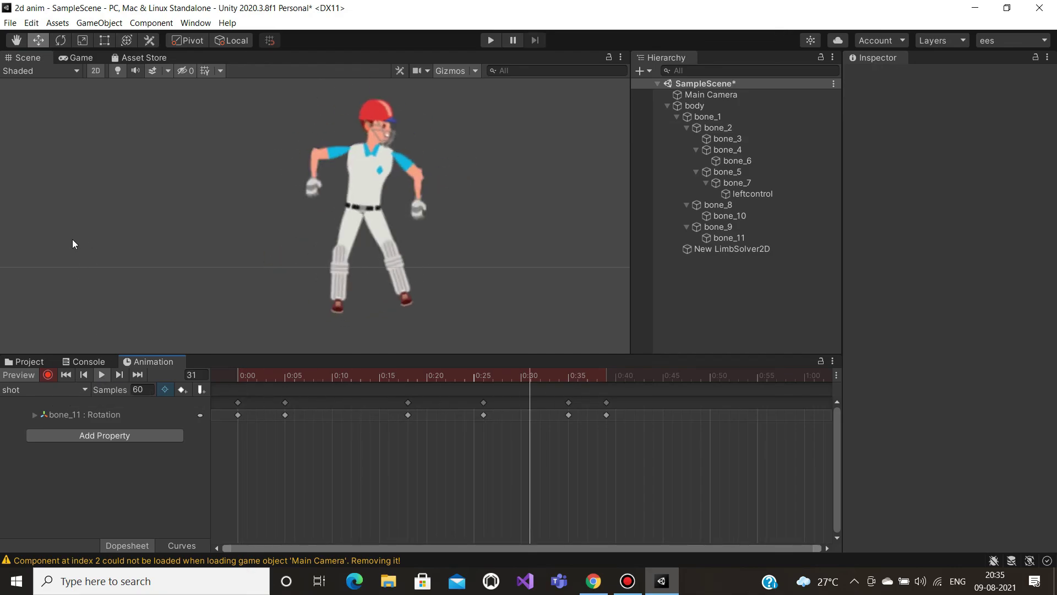